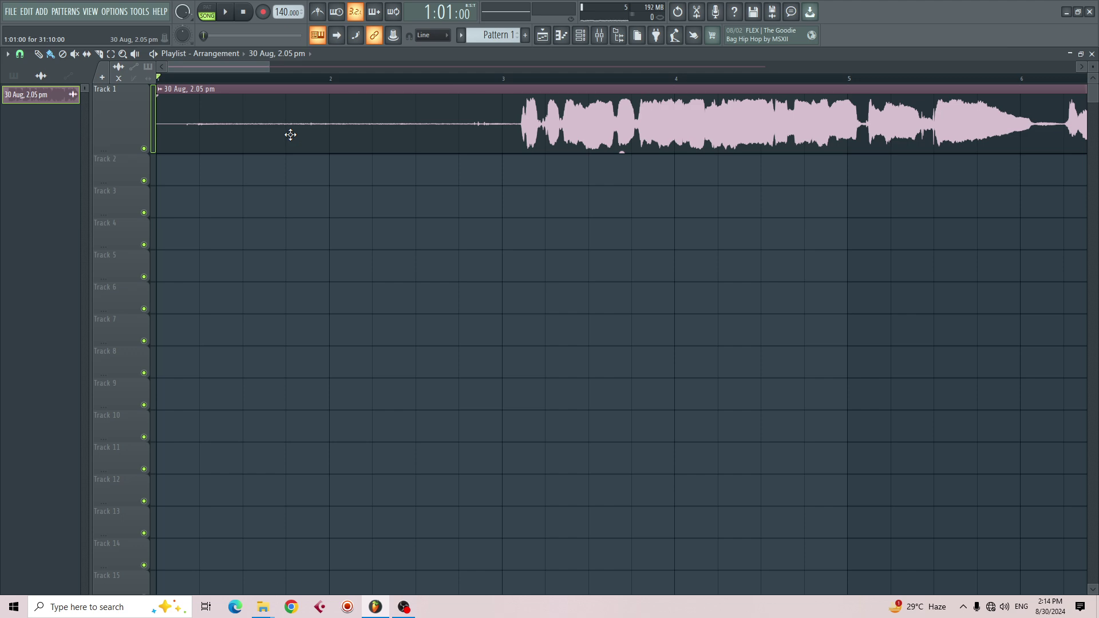
# Listen to the raw vocal recording on Track 1 at several points along the song, and return playback to the start.
pyautogui.moveTo(268, 67); pyautogui.dragTo(373, 69)
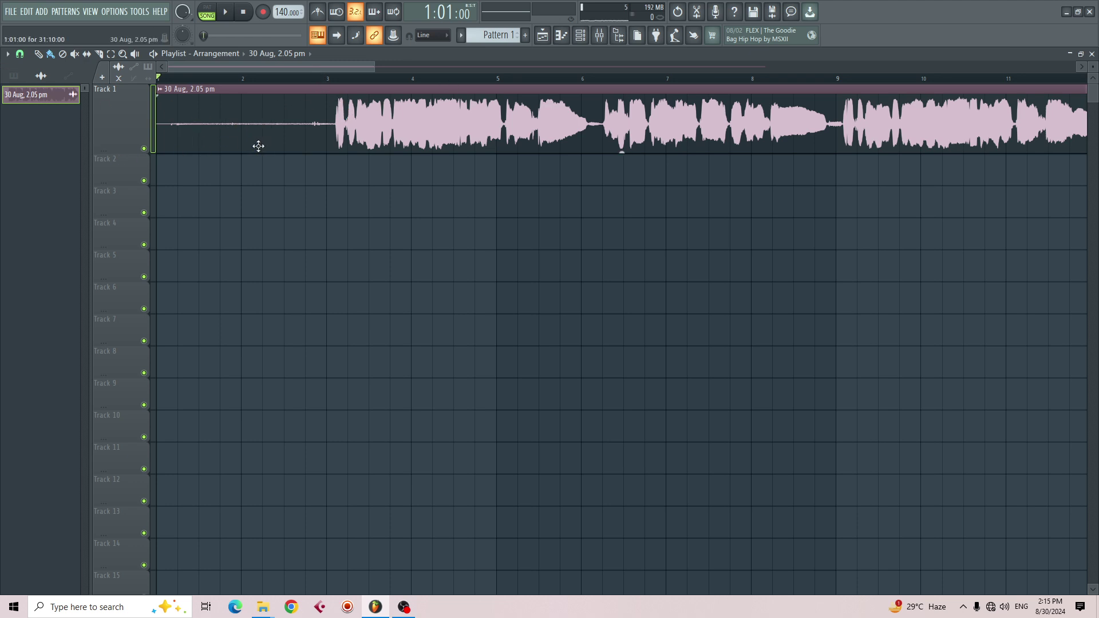
pyautogui.click(228, 13)
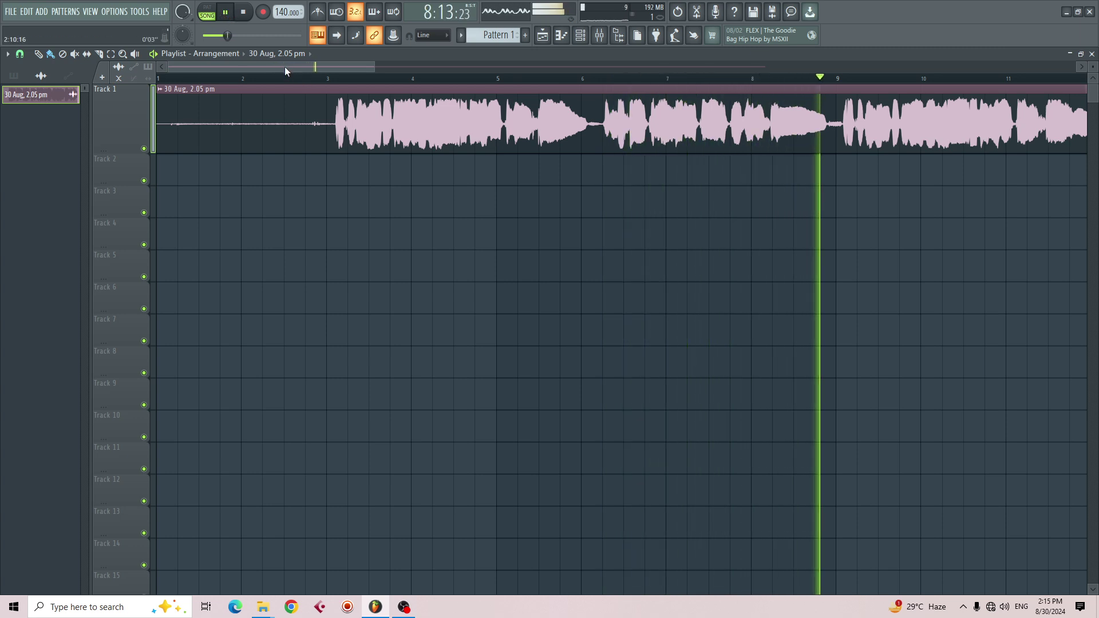
pyautogui.moveTo(294, 68); pyautogui.dragTo(528, 70)
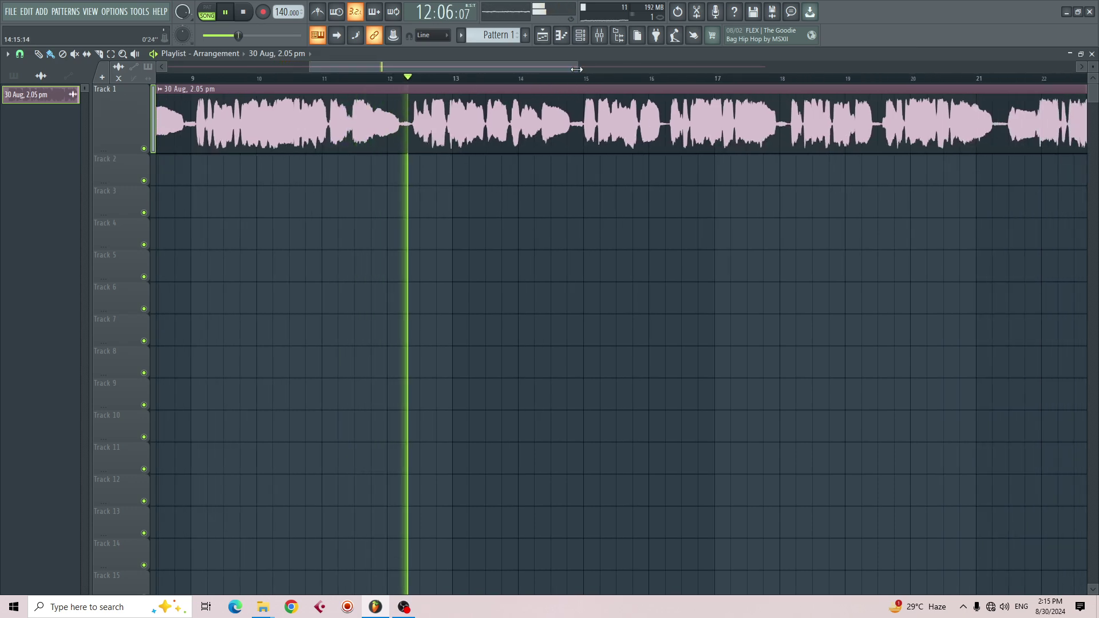
pyautogui.click(586, 79)
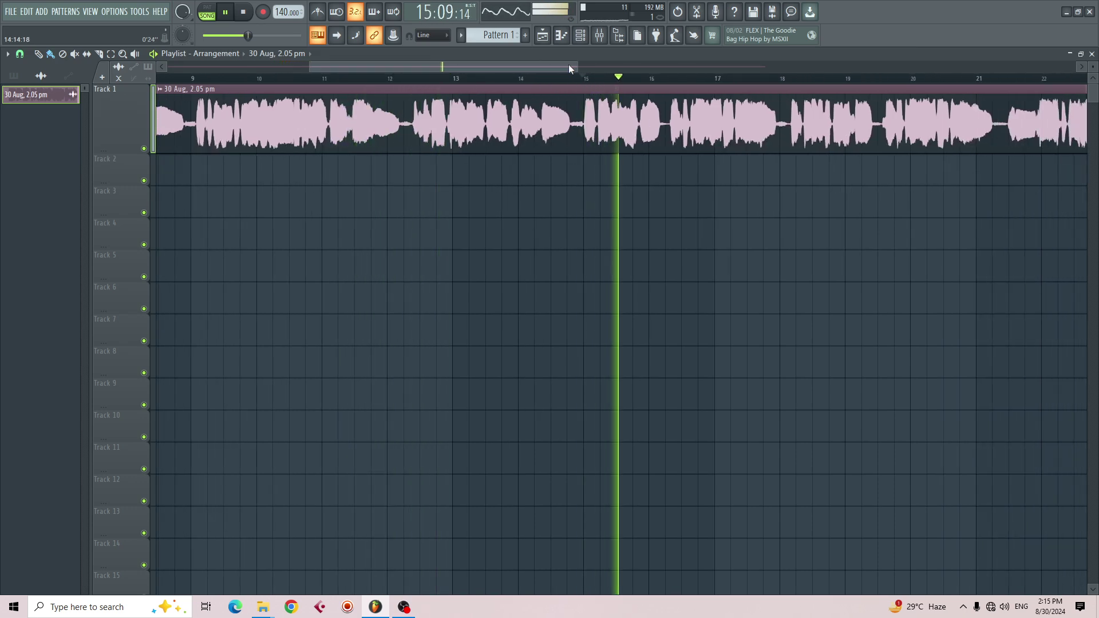
pyautogui.moveTo(550, 68); pyautogui.dragTo(619, 74)
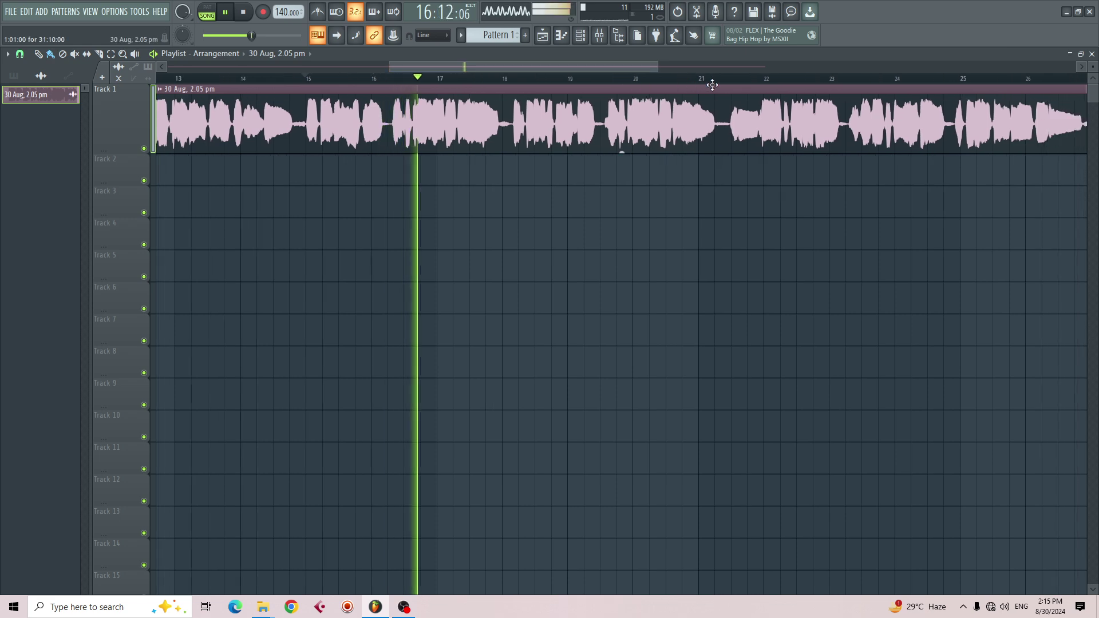
pyautogui.click(729, 81)
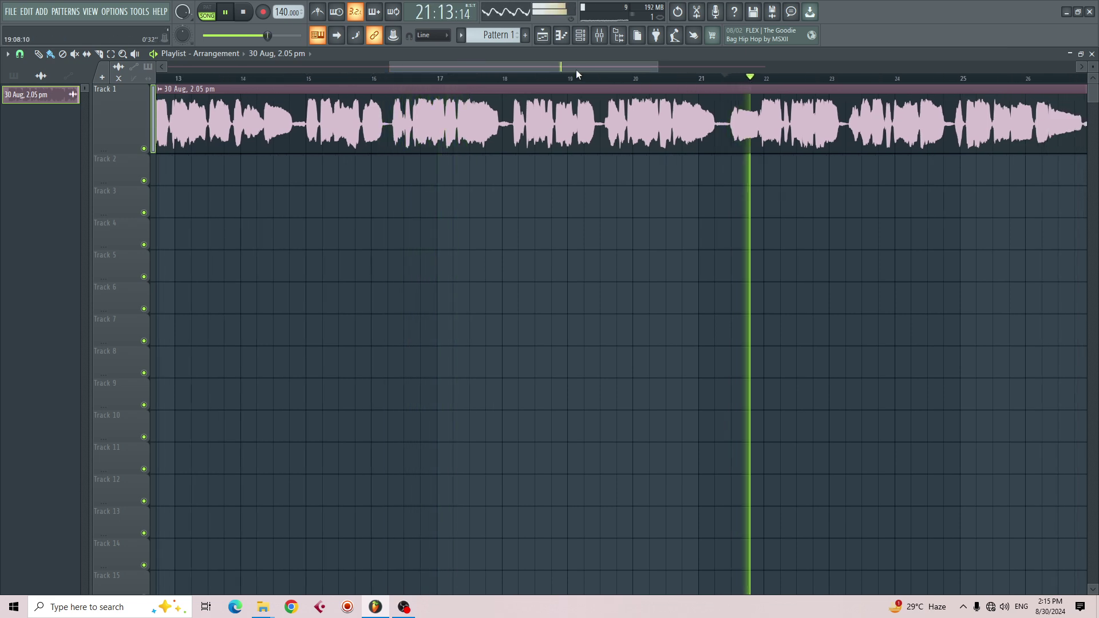
pyautogui.moveTo(593, 68); pyautogui.dragTo(695, 68)
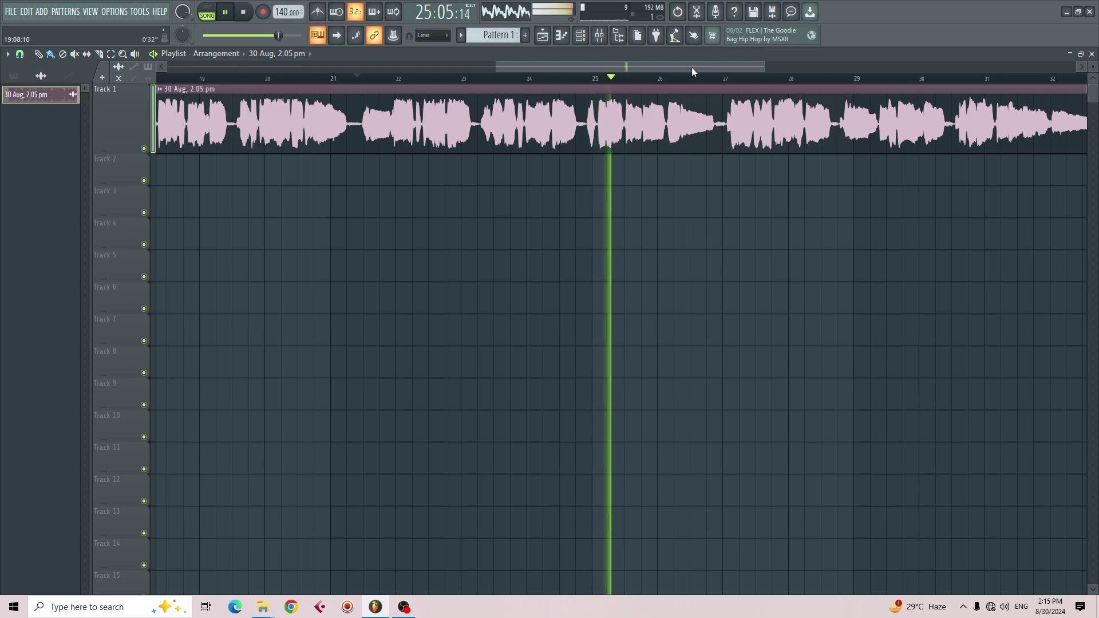
pyautogui.press('space')
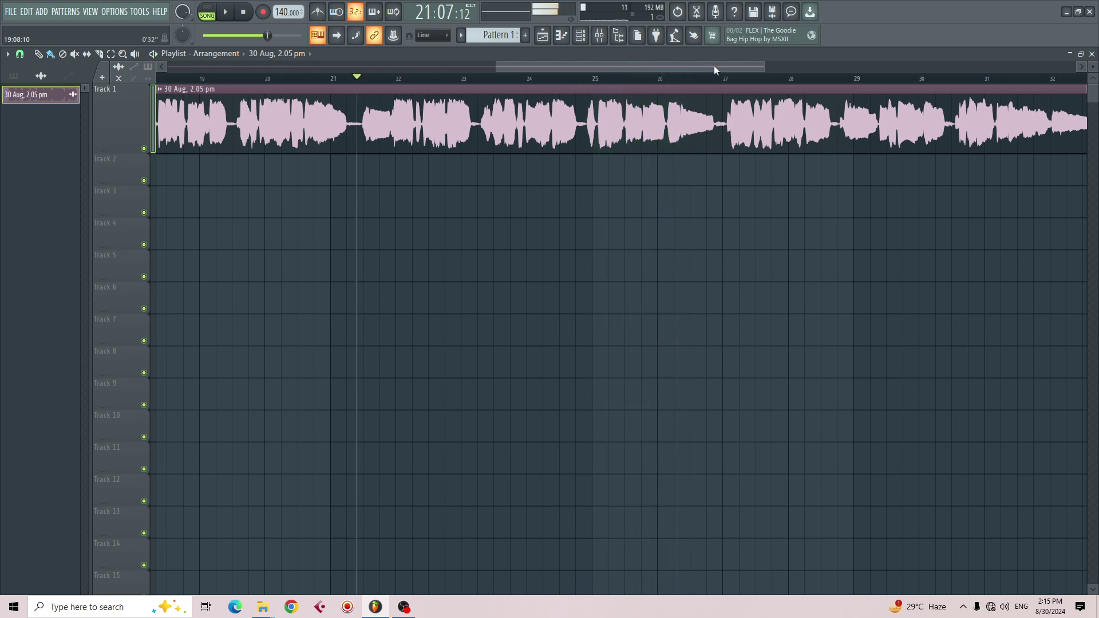
pyautogui.moveTo(714, 65); pyautogui.dragTo(262, 86)
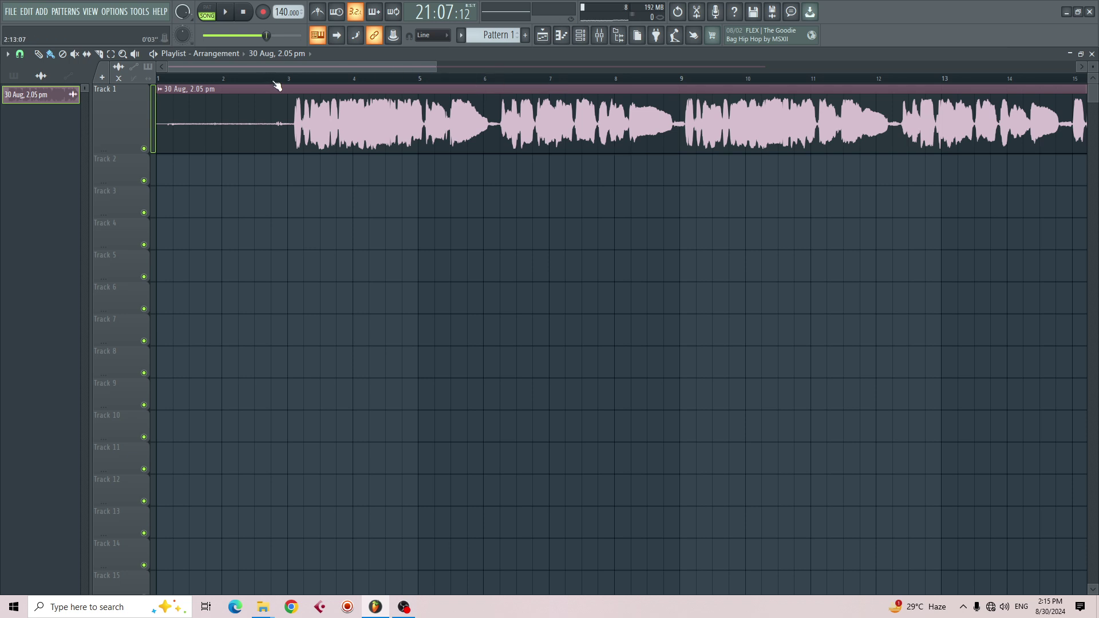
pyautogui.moveTo(267, 36); pyautogui.dragTo(203, 35)
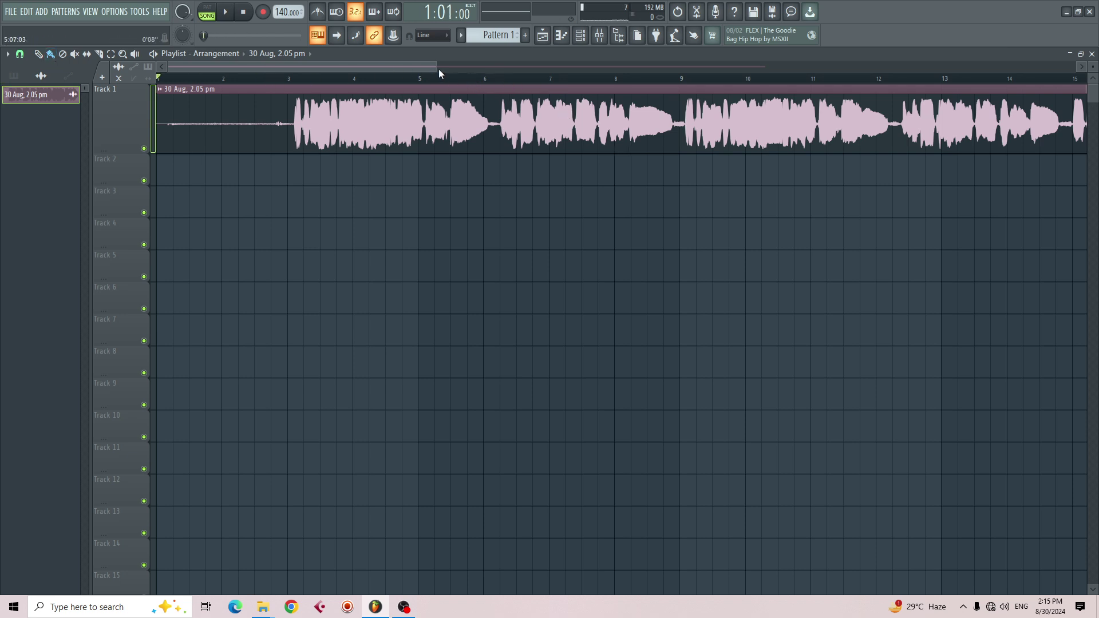
pyautogui.moveTo(438, 67); pyautogui.dragTo(461, 67)
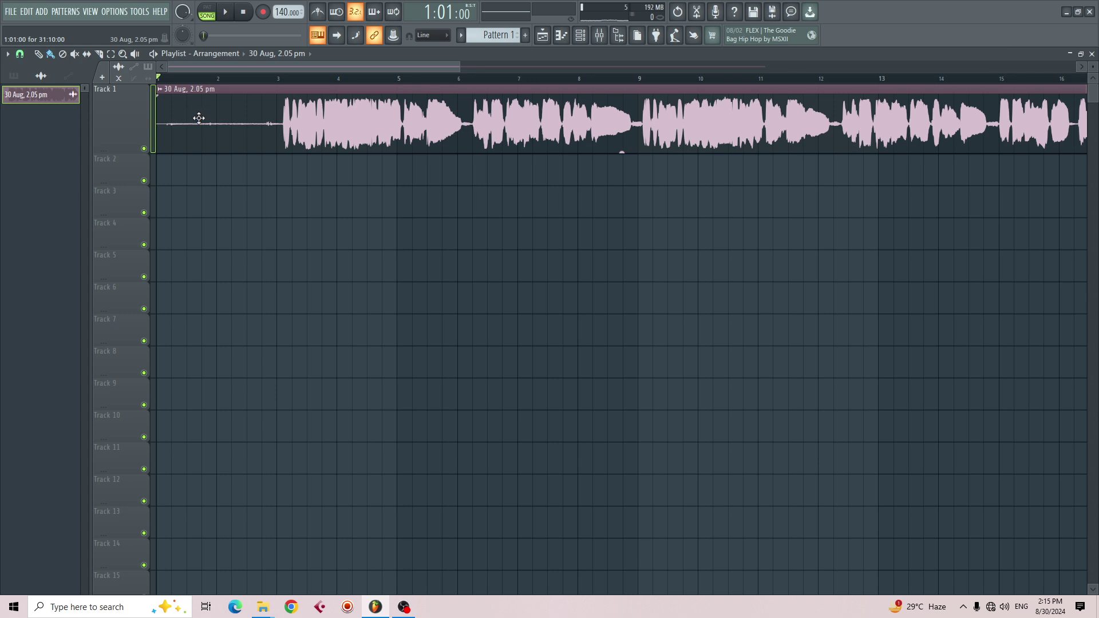
# Open the Track 1 vocal clip for sample editing in Edison and enlarge the editor window.
pyautogui.click(160, 92)
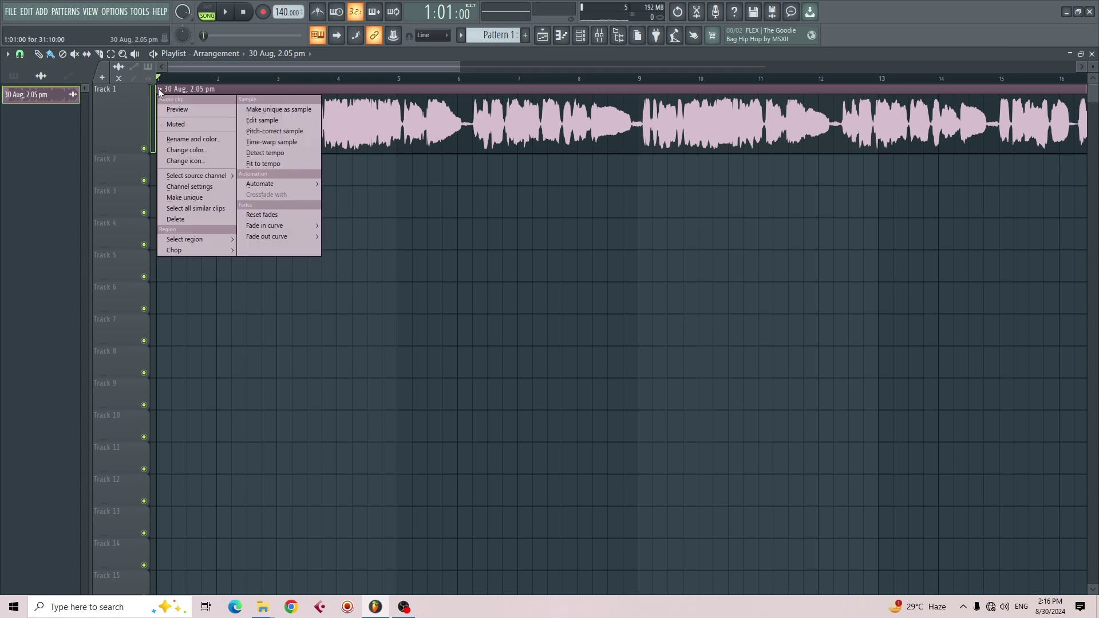
pyautogui.click(267, 122)
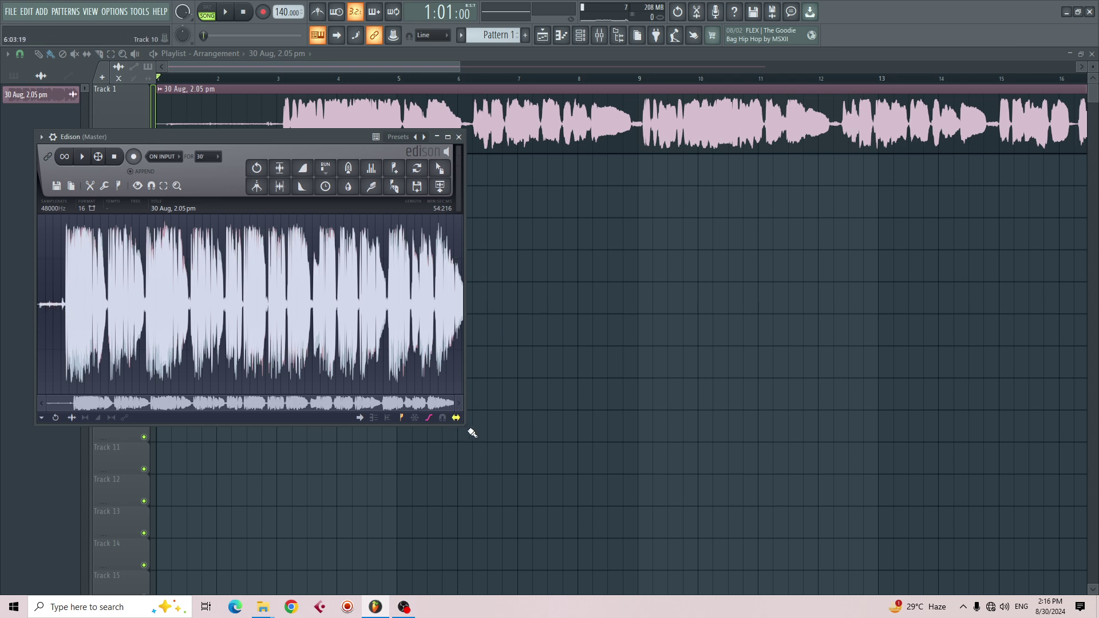
pyautogui.moveTo(465, 427); pyautogui.dragTo(850, 493)
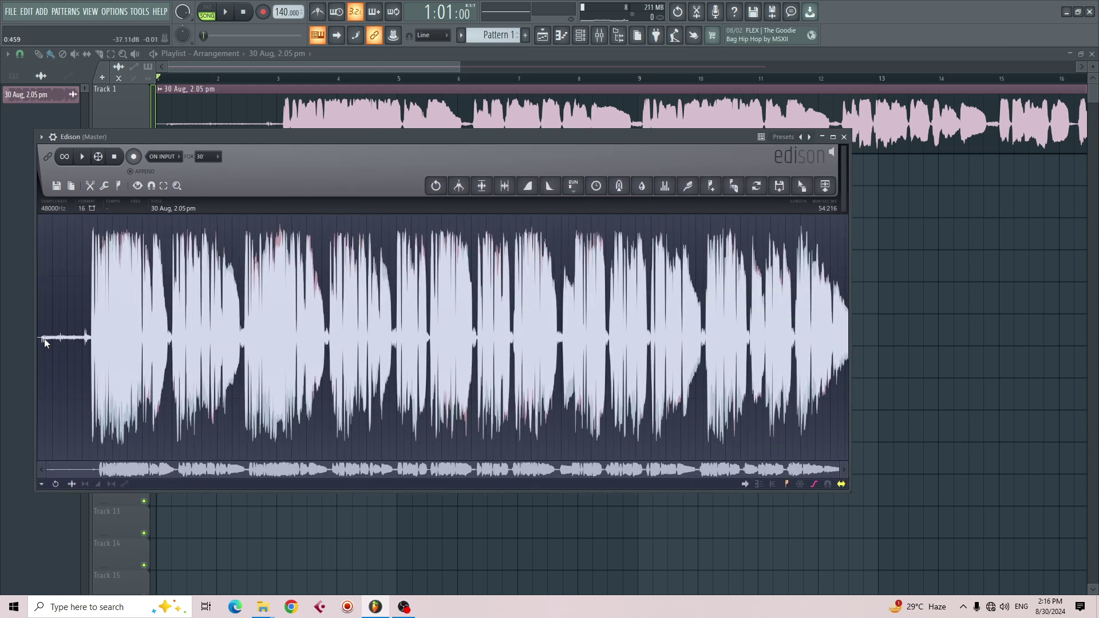
# Acquire a noise profile from the silent intro of the vocal, from about 0.459 to 1.568 s, using Clean up (denoise).
pyautogui.moveTo(44, 339); pyautogui.dragTo(61, 342)
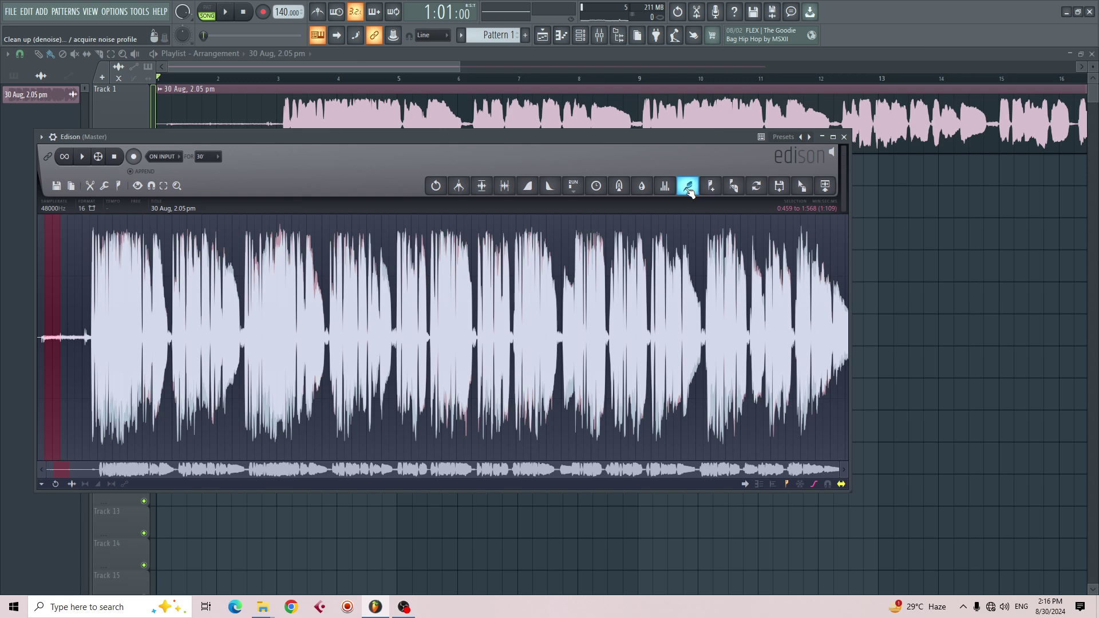
pyautogui.click(690, 189)
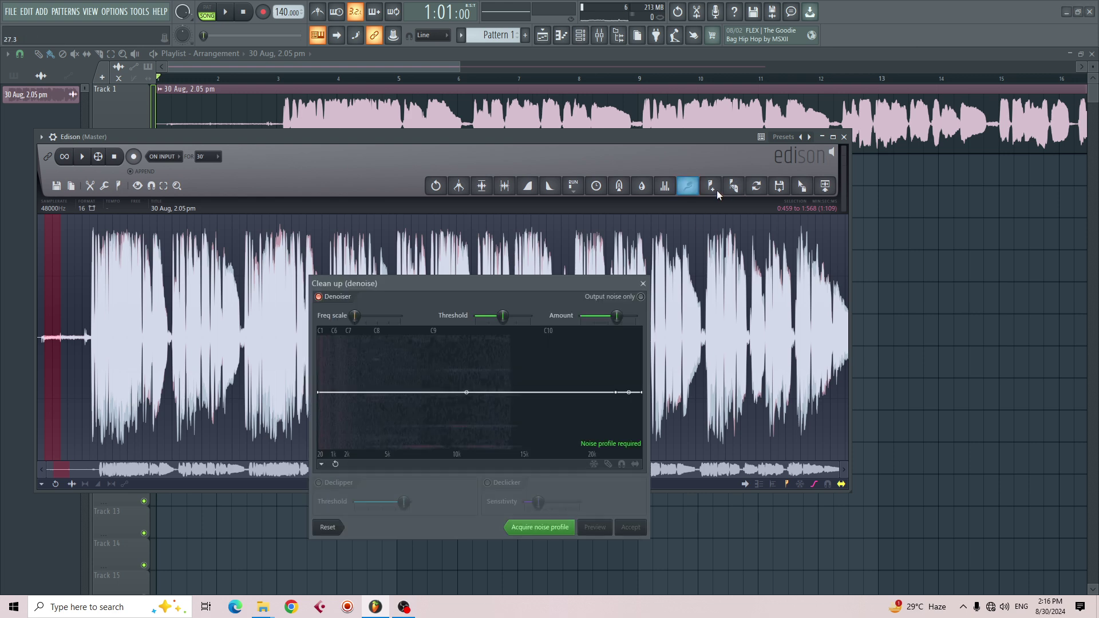
pyautogui.click(553, 531)
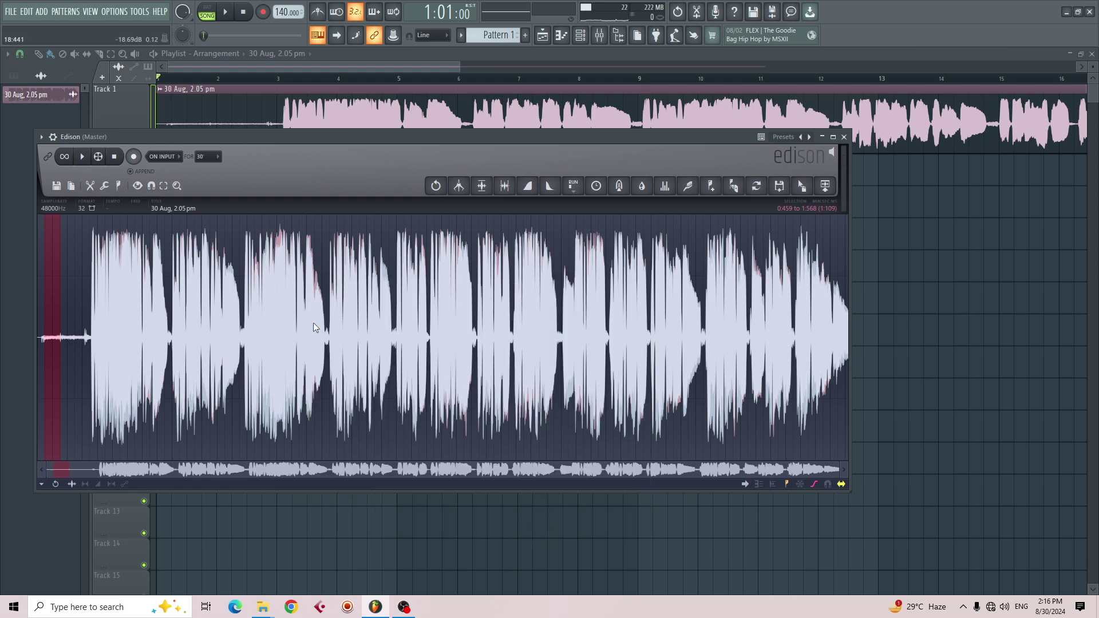
# Apply Clean up (denoise) to the entire vocal sample with the acquired noise profile.
pyautogui.hotkey('ctrl', 'a')
pyautogui.click(689, 187)
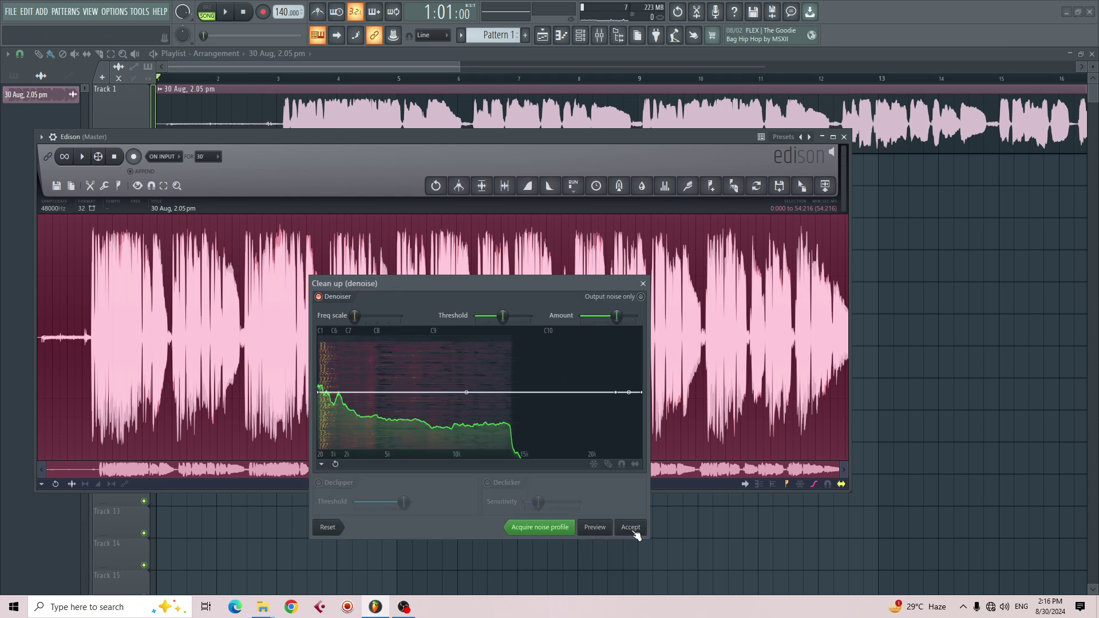
pyautogui.moveTo(618, 318); pyautogui.dragTo(612, 494)
pyautogui.click(632, 528)
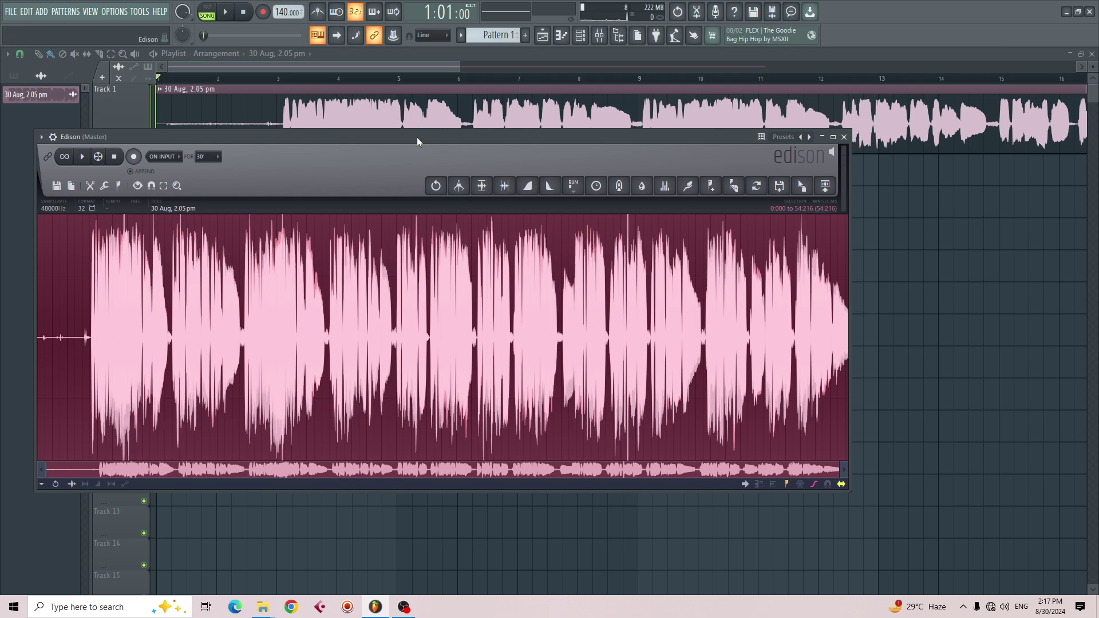
# Place the denoised sample from Edison at the start of Track 2, beneath the original clip.
pyautogui.moveTo(416, 136); pyautogui.dragTo(417, 249)
pyautogui.moveTo(827, 298); pyautogui.dragTo(444, 208)
pyautogui.moveTo(804, 298); pyautogui.dragTo(128, 240)
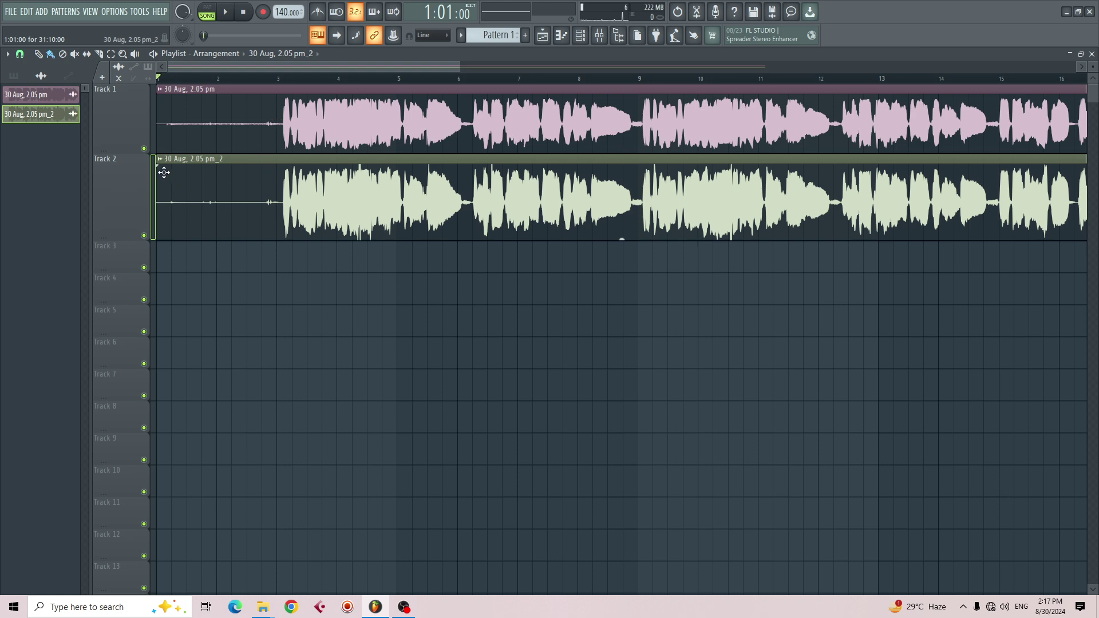
# Play from just before the vocals and compare the original and denoised clips by soloing Track 1 and Track 2 alternately, finishing with both tracks unmuted.
pyautogui.click(144, 148)
pyautogui.click(273, 79)
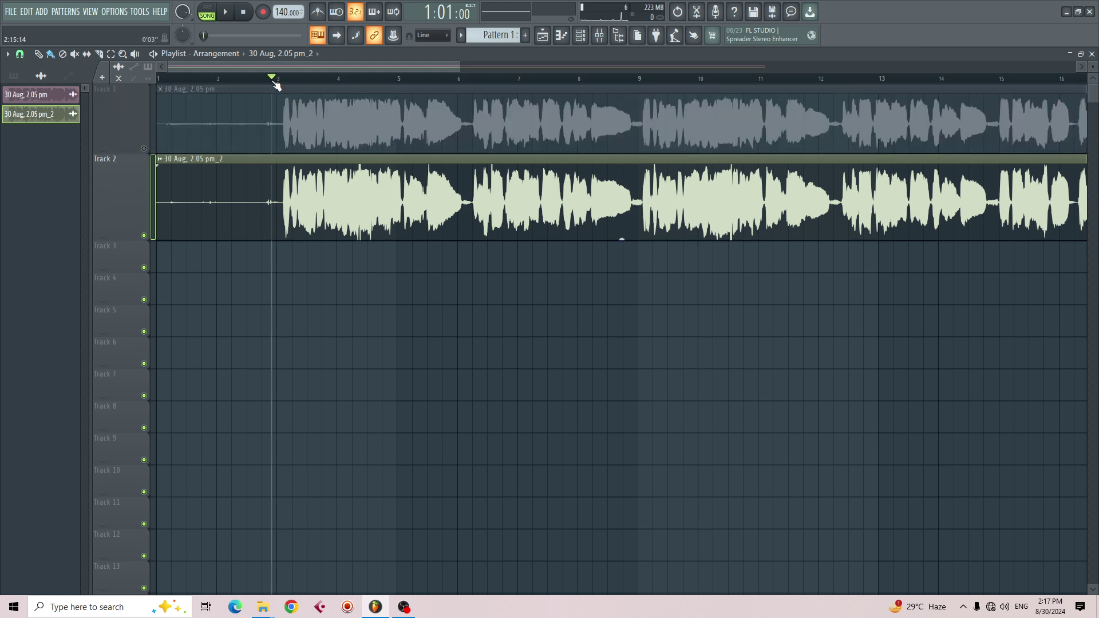
pyautogui.press('space')
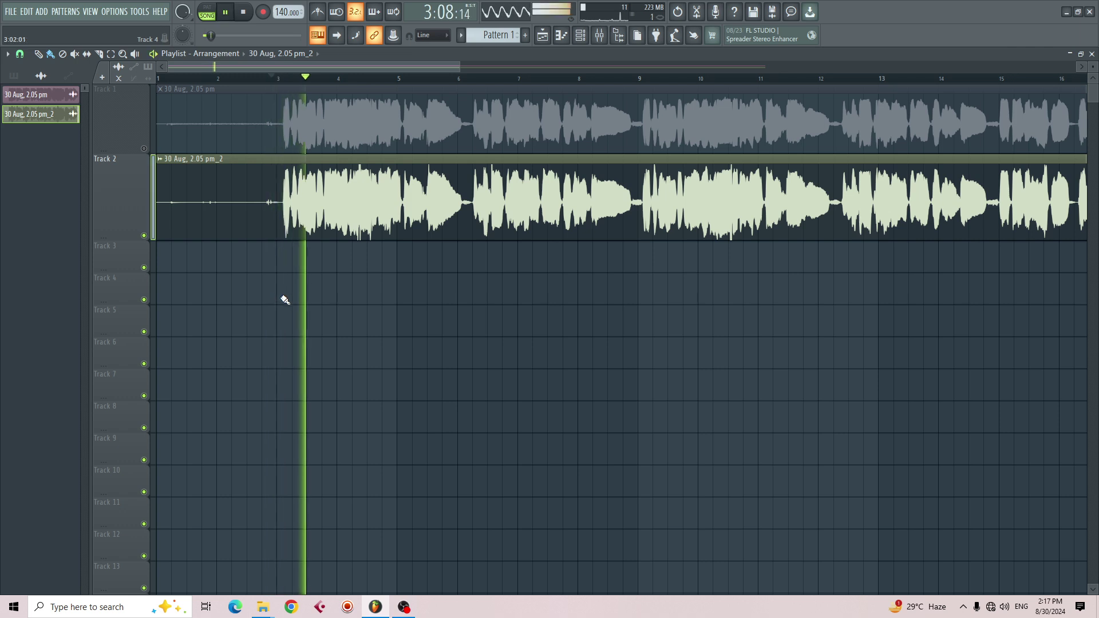
pyautogui.rightClick(144, 149)
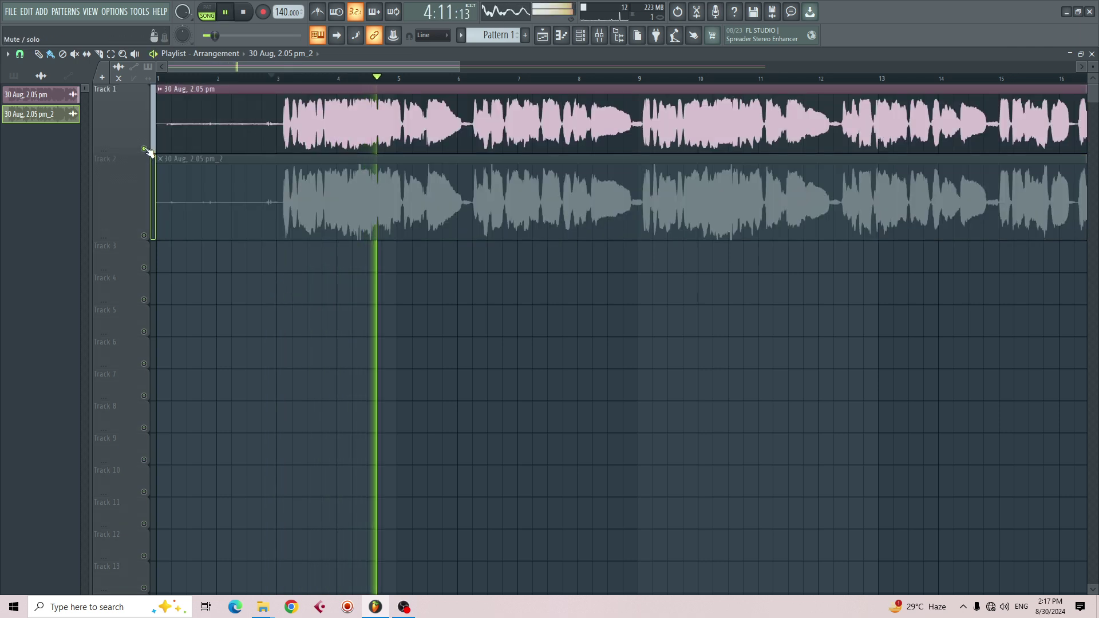
pyautogui.rightClick(144, 149)
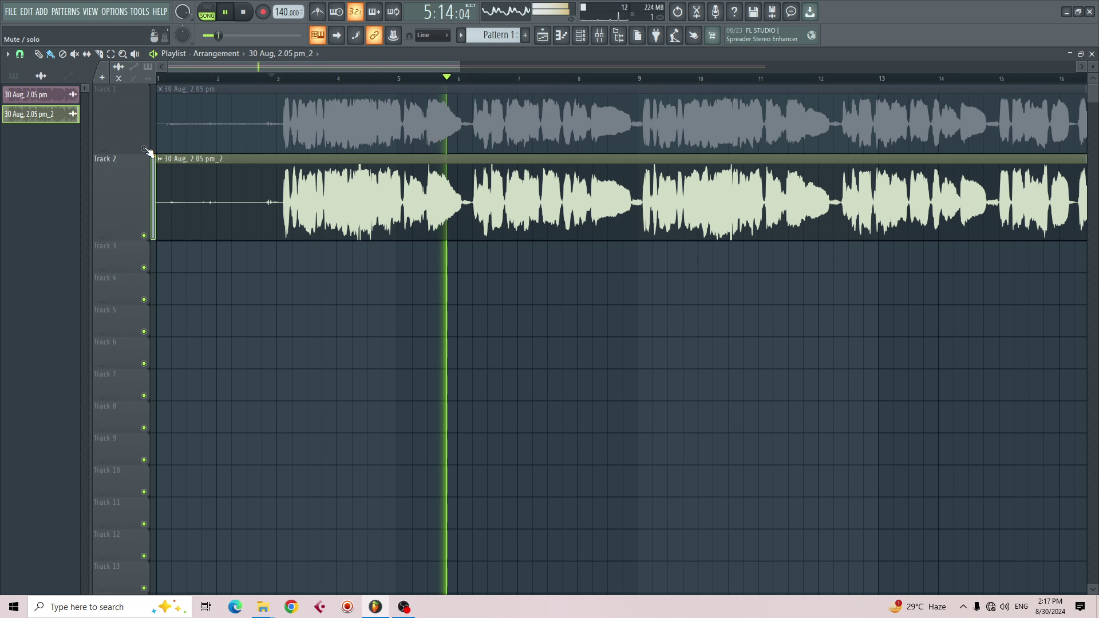
pyautogui.rightClick(144, 148)
pyautogui.rightClick(144, 235)
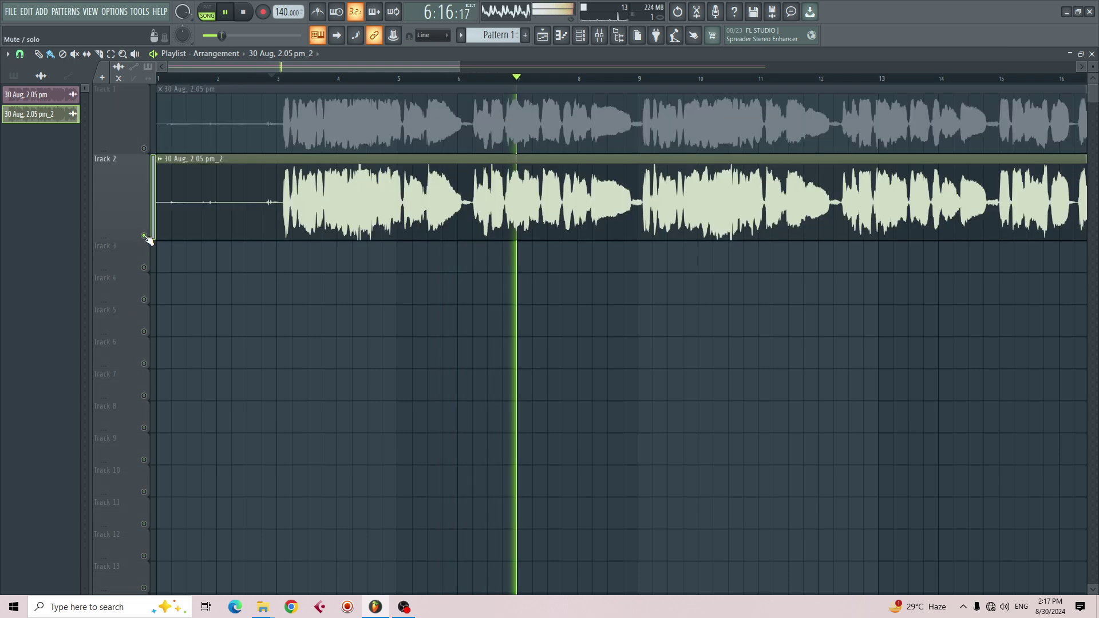
pyautogui.rightClick(145, 149)
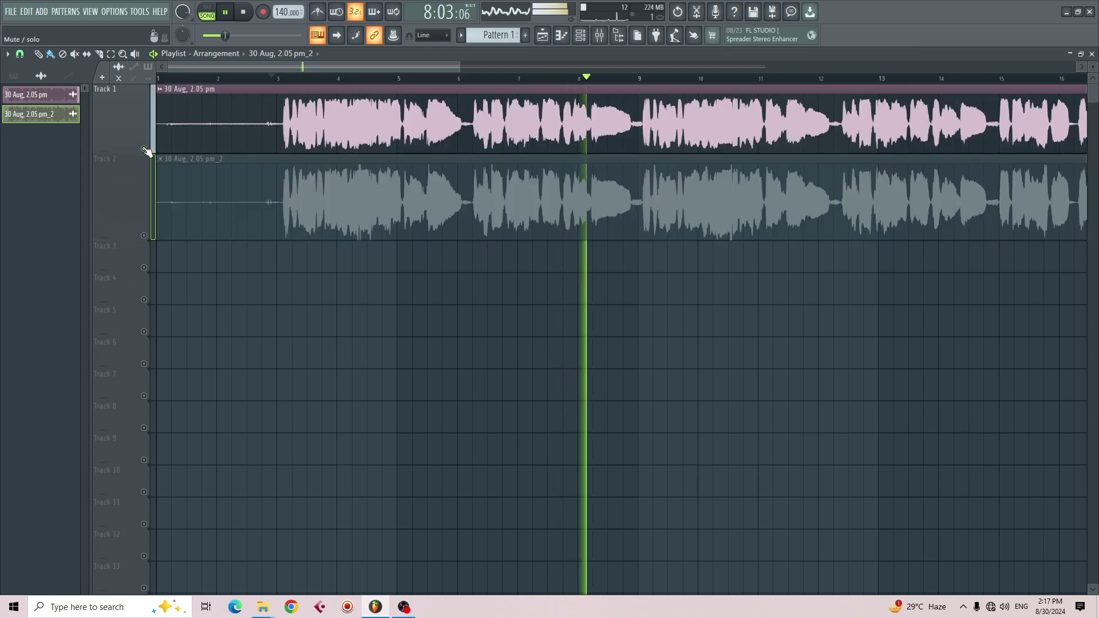
pyautogui.press('space')
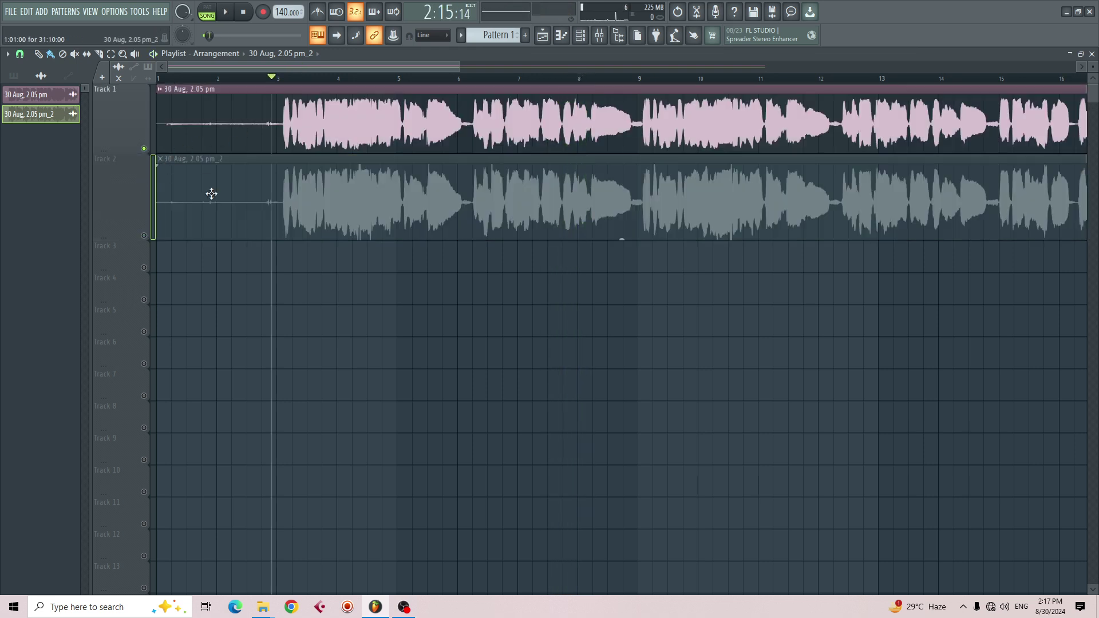
pyautogui.rightClick(144, 236)
pyautogui.rightClick(144, 236)
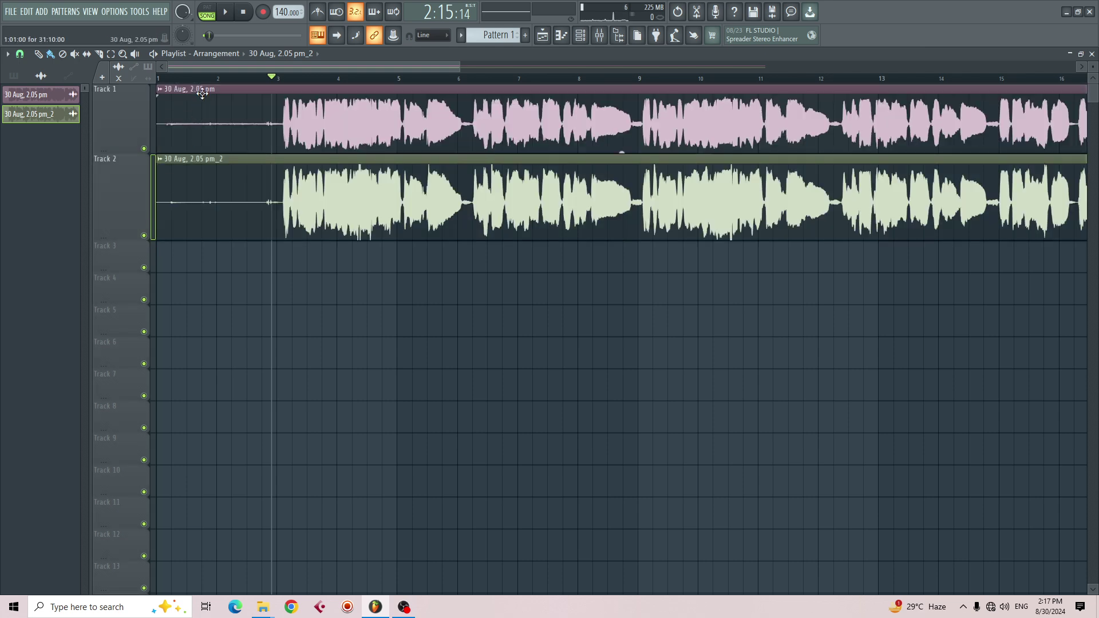
# Compare the background noise in the silent intro from the song start, playing Track 1 and Track 2 each in solo.
pyautogui.moveTo(203, 80); pyautogui.dragTo(155, 113)
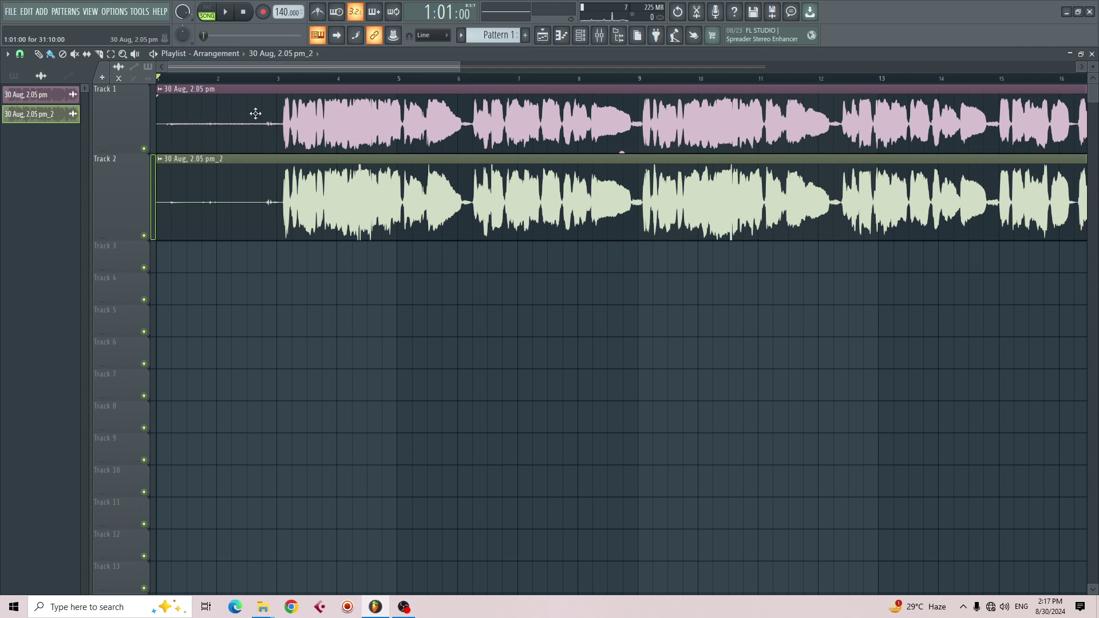
pyautogui.rightClick(144, 149)
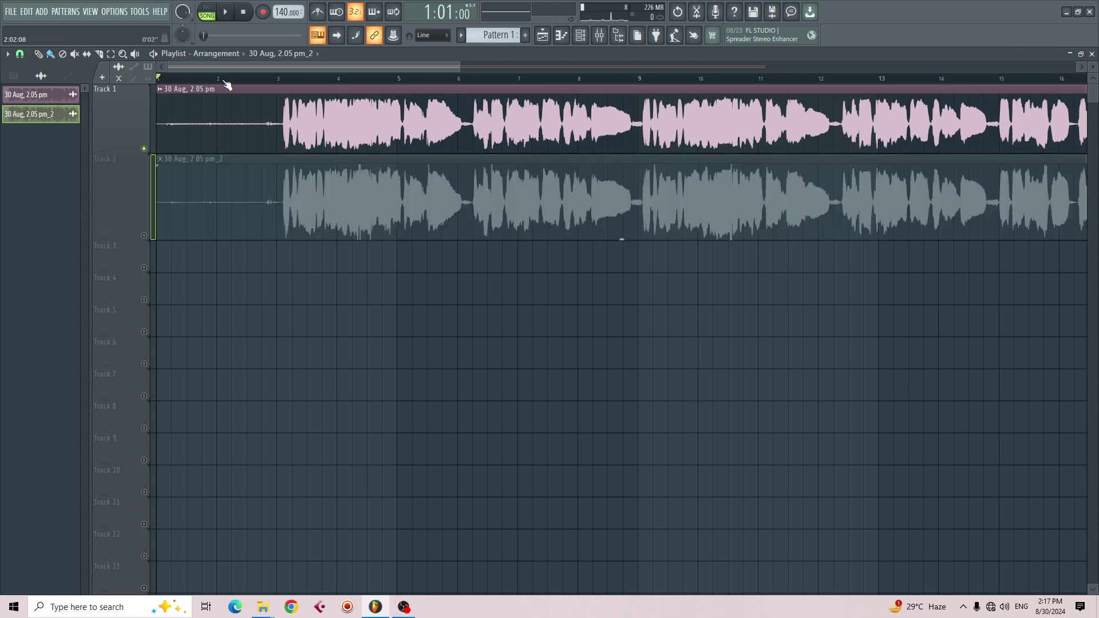
pyautogui.press('space')
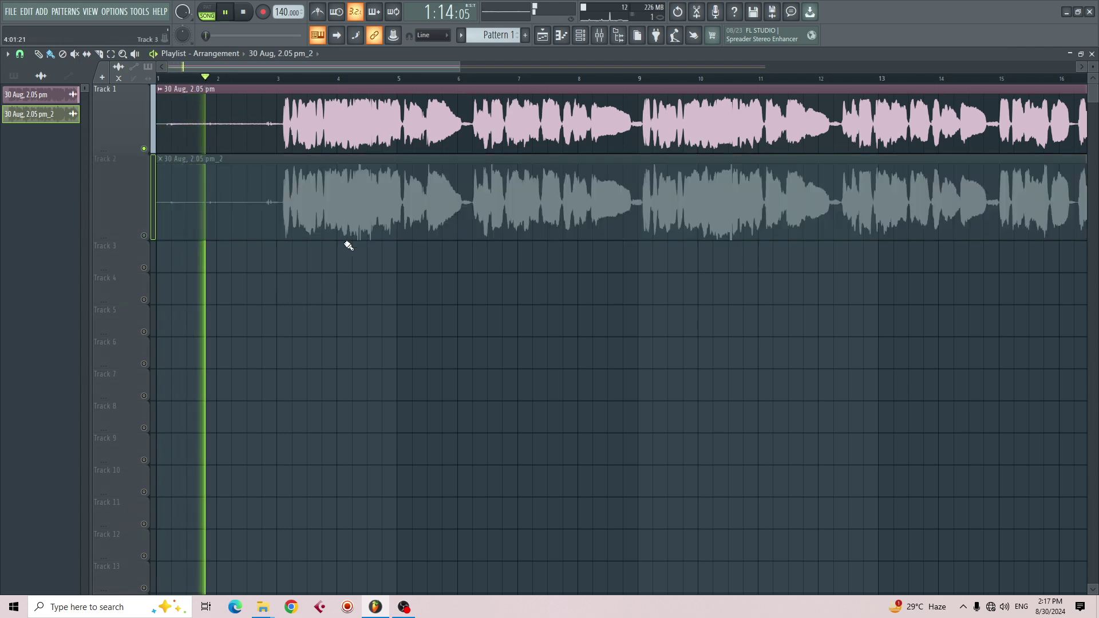
pyautogui.press('space')
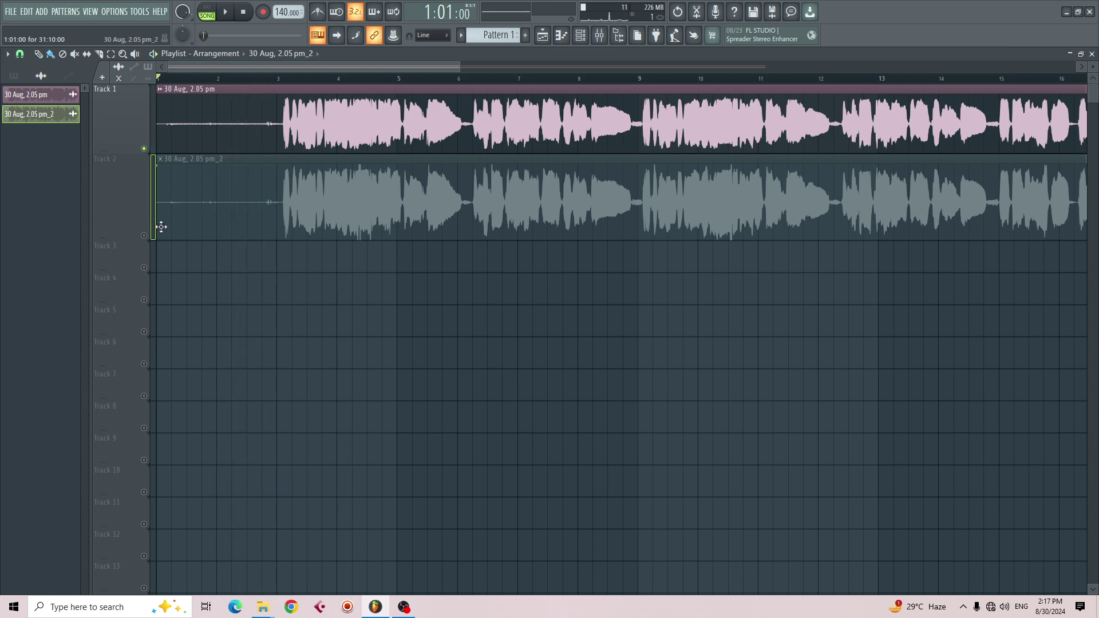
pyautogui.rightClick(145, 235)
pyautogui.press('space')
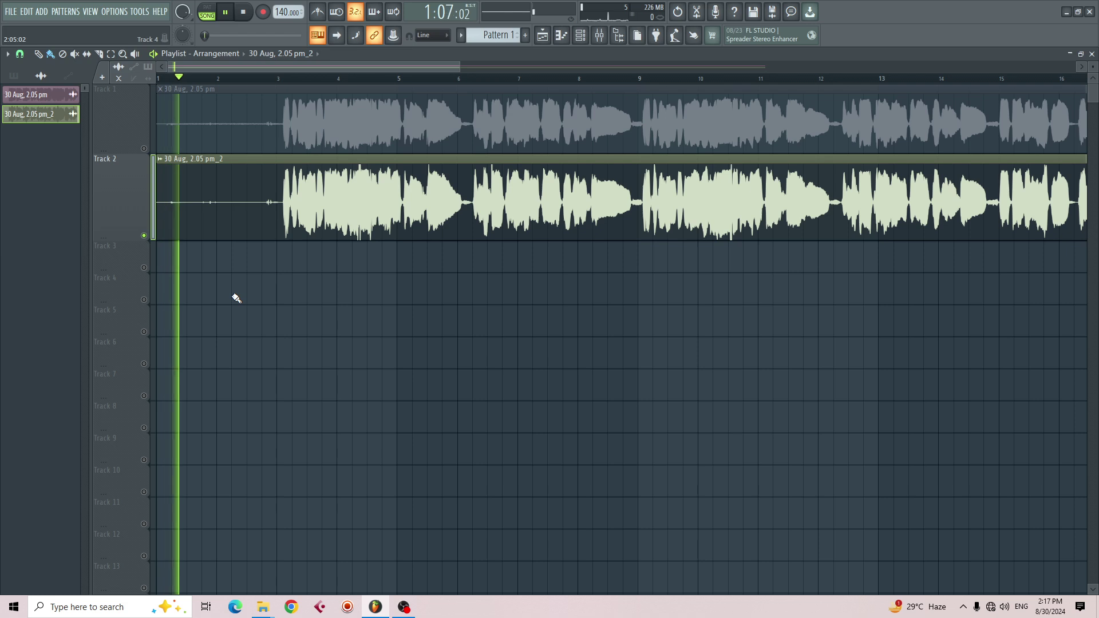
pyautogui.press('space')
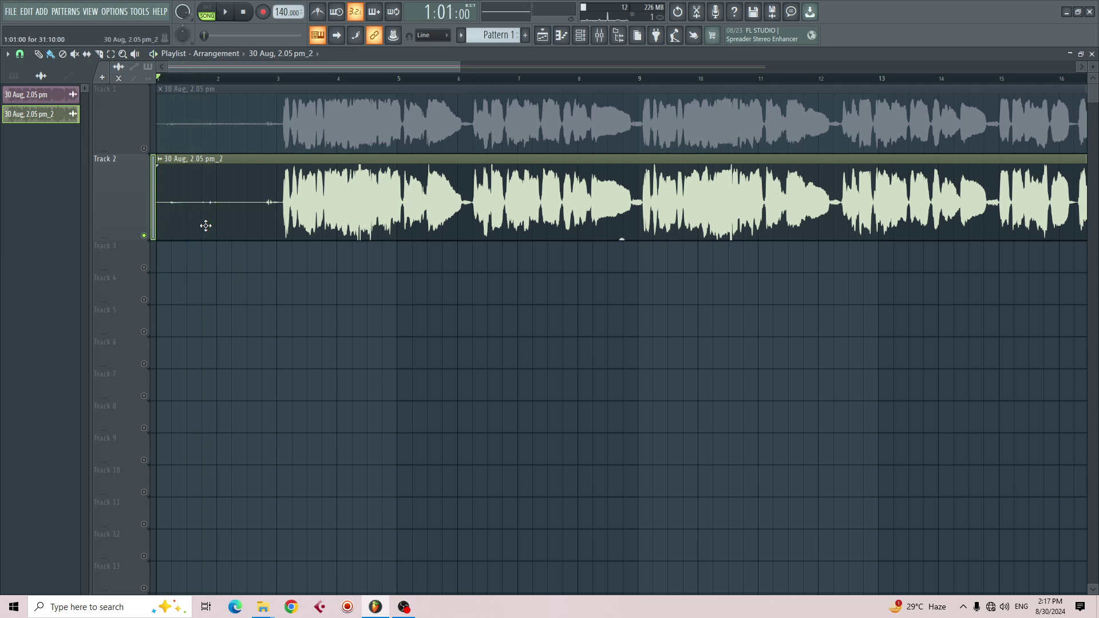
# Delete the original vocal clip and move the denoised clip from Track 2 to the start of Track 1.
pyautogui.rightClick(243, 103)
pyautogui.moveTo(193, 206); pyautogui.dragTo(193, 123)
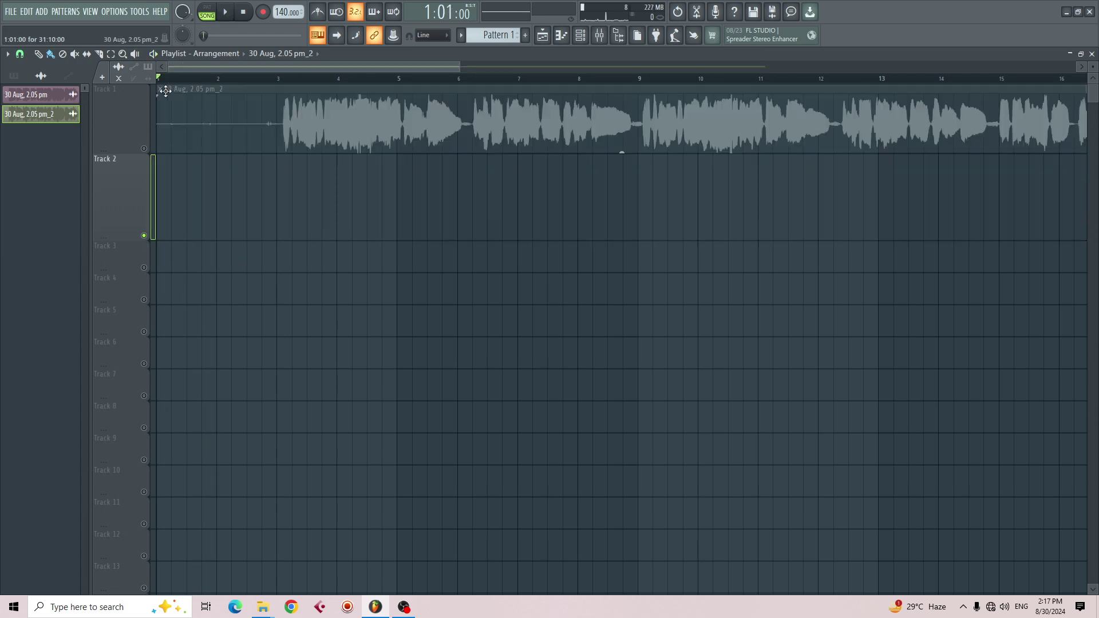
# Unmute Track 1 and route the denoised vocal clip's channel to a free mixer track.
pyautogui.click(144, 148)
pyautogui.doubleClick(190, 128)
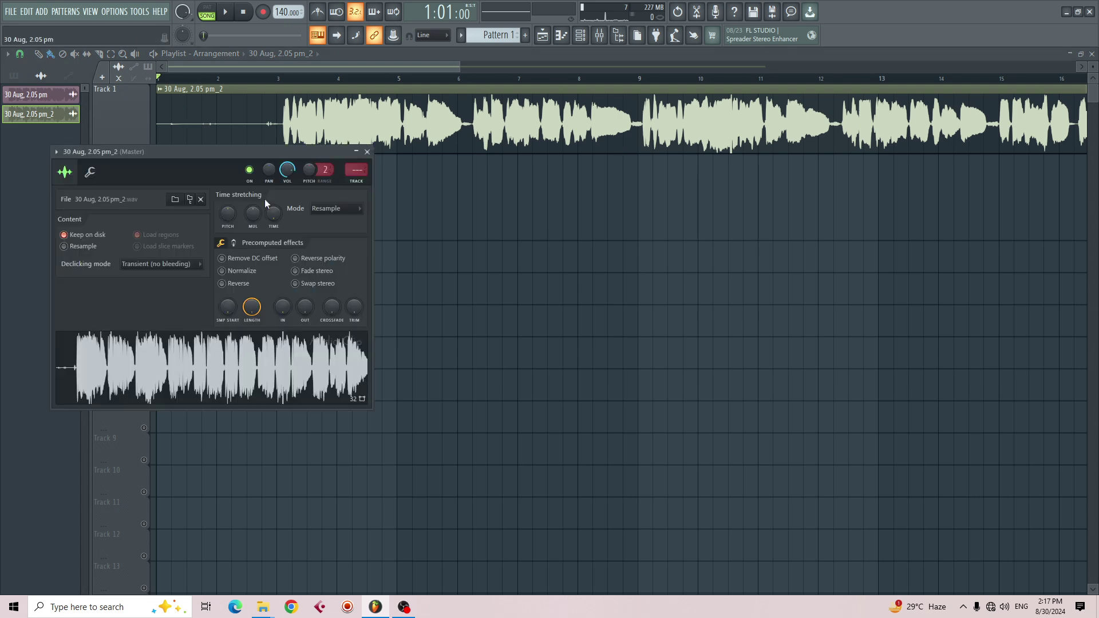
pyautogui.click(56, 152)
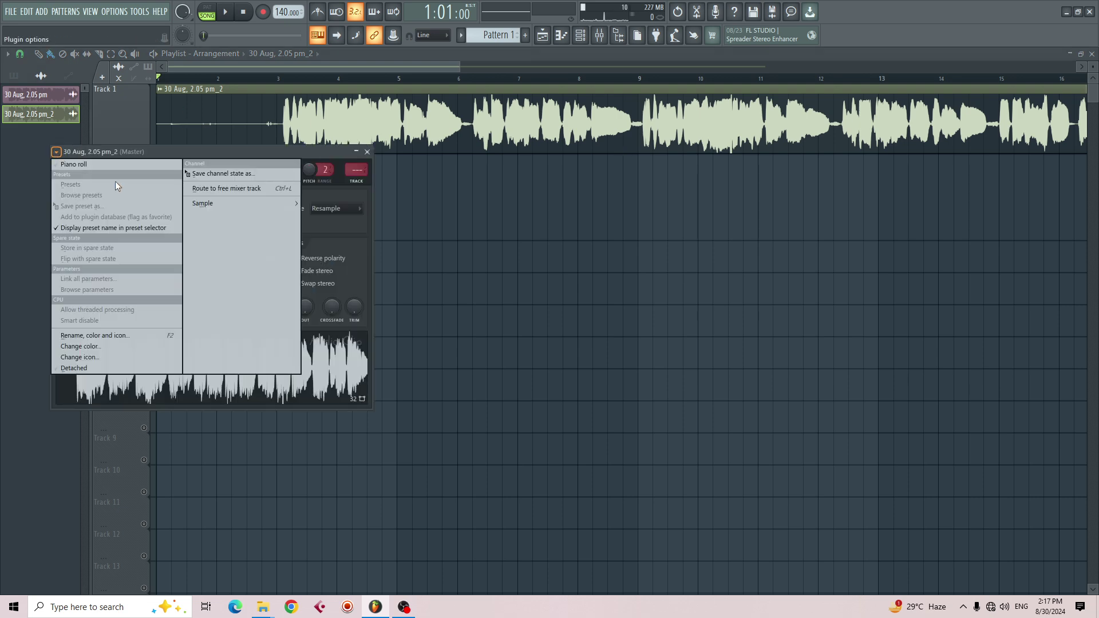
pyautogui.click(254, 189)
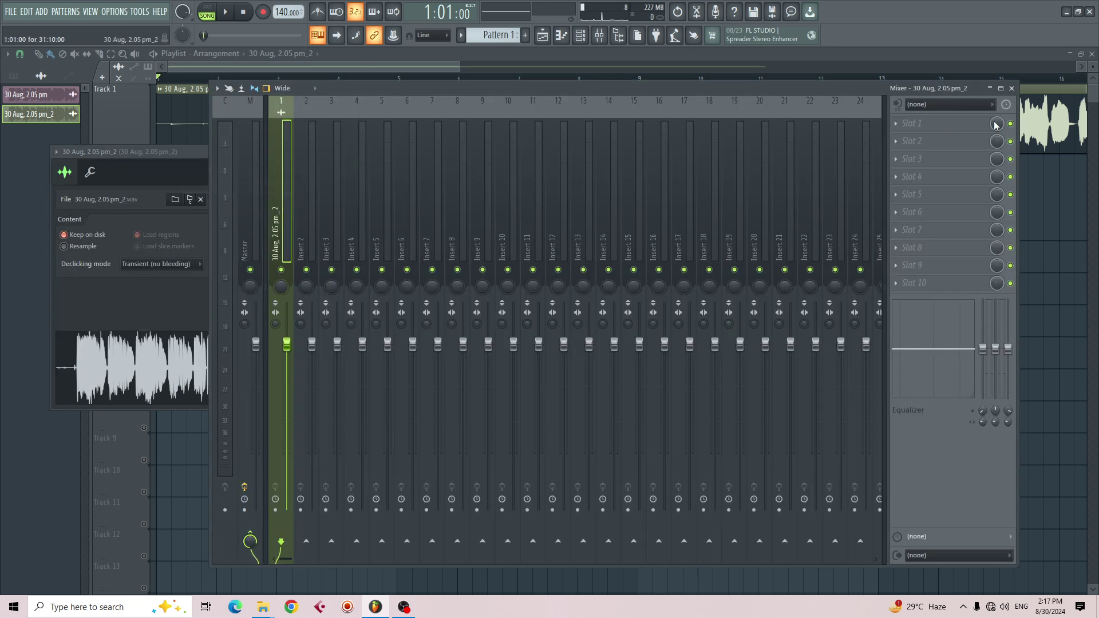
# Load Fruity Parametric EQ 2 in slot 1 of the vocal's mixer track, enlarge its window, and apply the 40Hz + 18kHz cut preset.
pyautogui.click(898, 128)
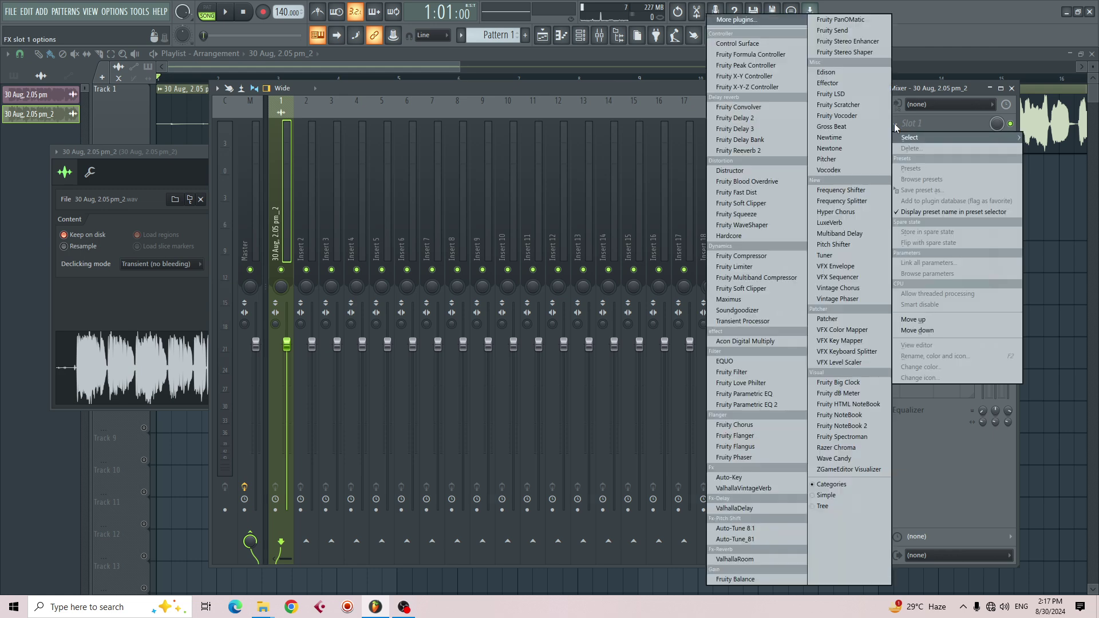
pyautogui.click(760, 404)
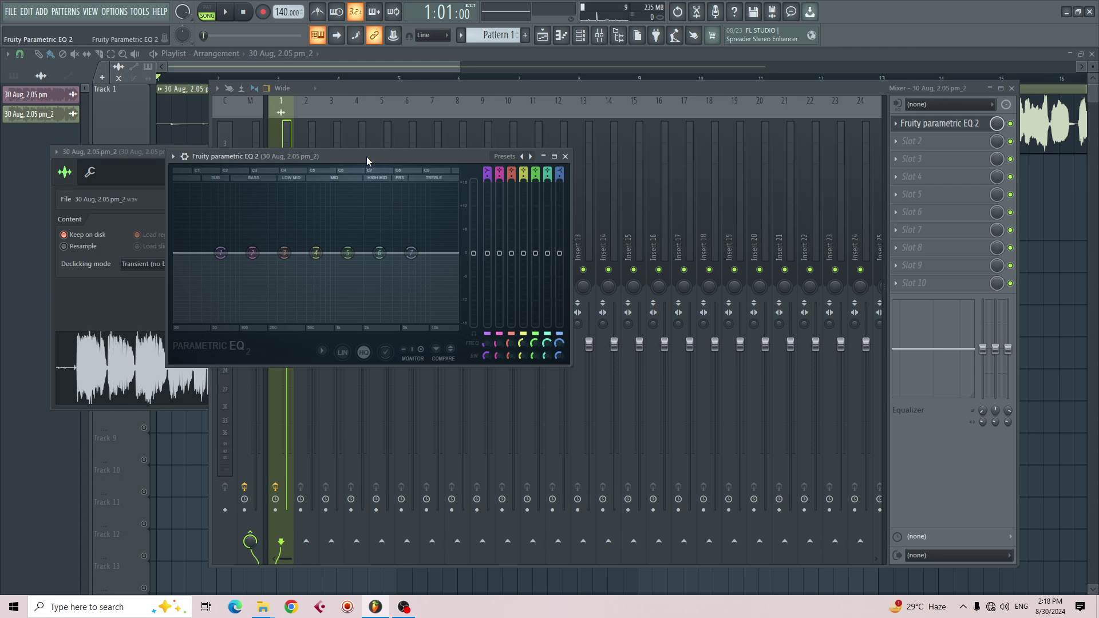
pyautogui.moveTo(366, 156); pyautogui.dragTo(376, 153)
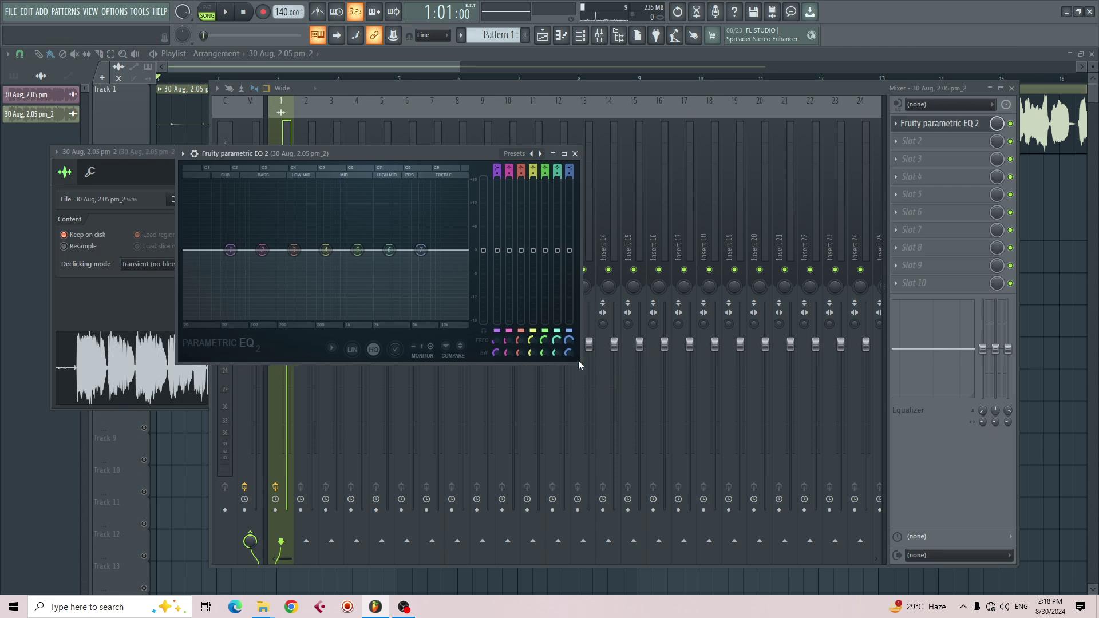
pyautogui.moveTo(579, 362); pyautogui.dragTo(878, 458)
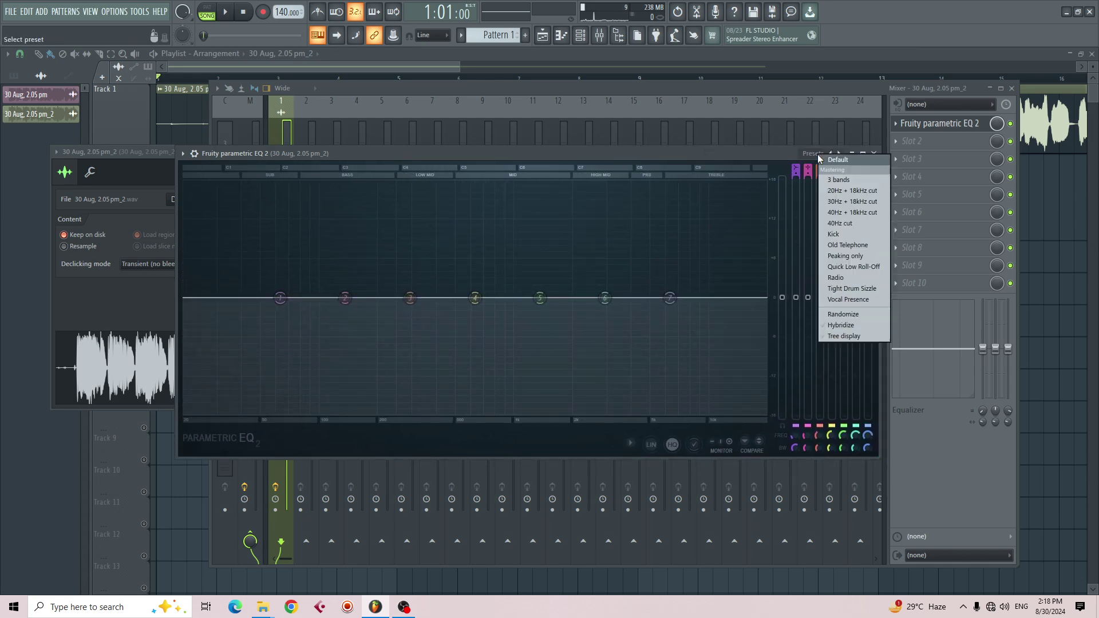
pyautogui.click(822, 155)
pyautogui.click(847, 212)
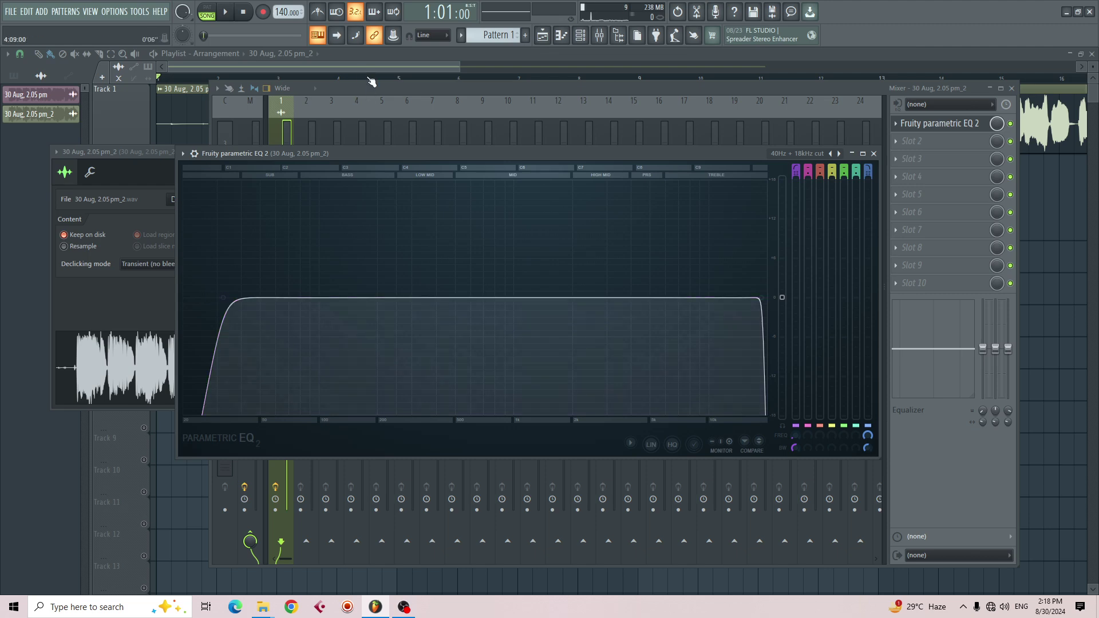
# Detach the EQ window, uncover the playlist, and raise the low-cut band to about 140 Hz while playing the vocal from bar 3.
pyautogui.click(187, 153)
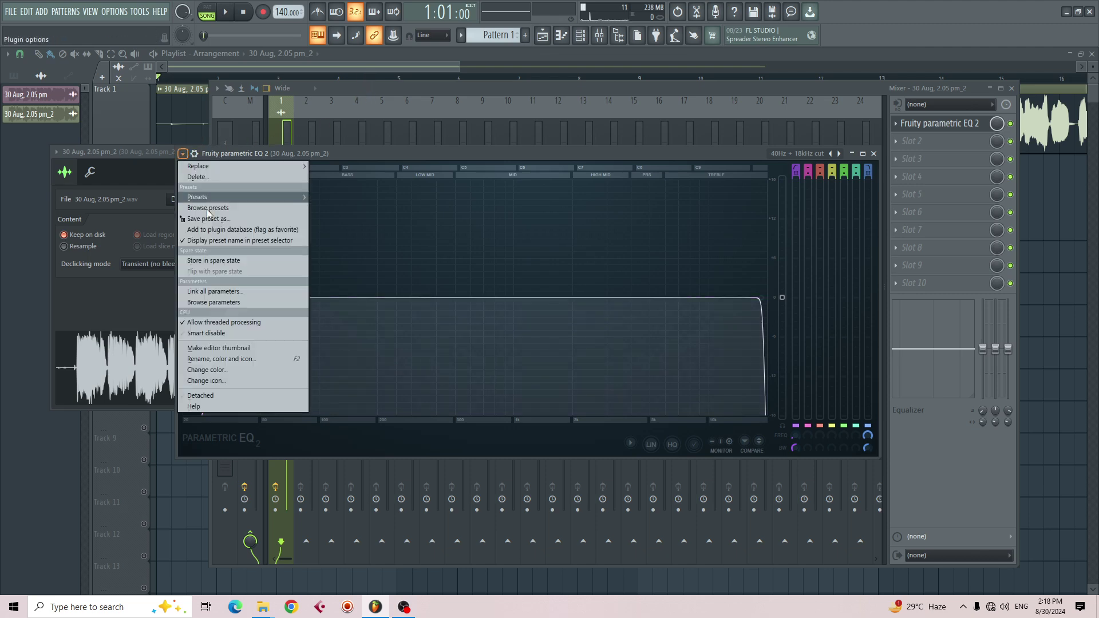
pyautogui.click(220, 395)
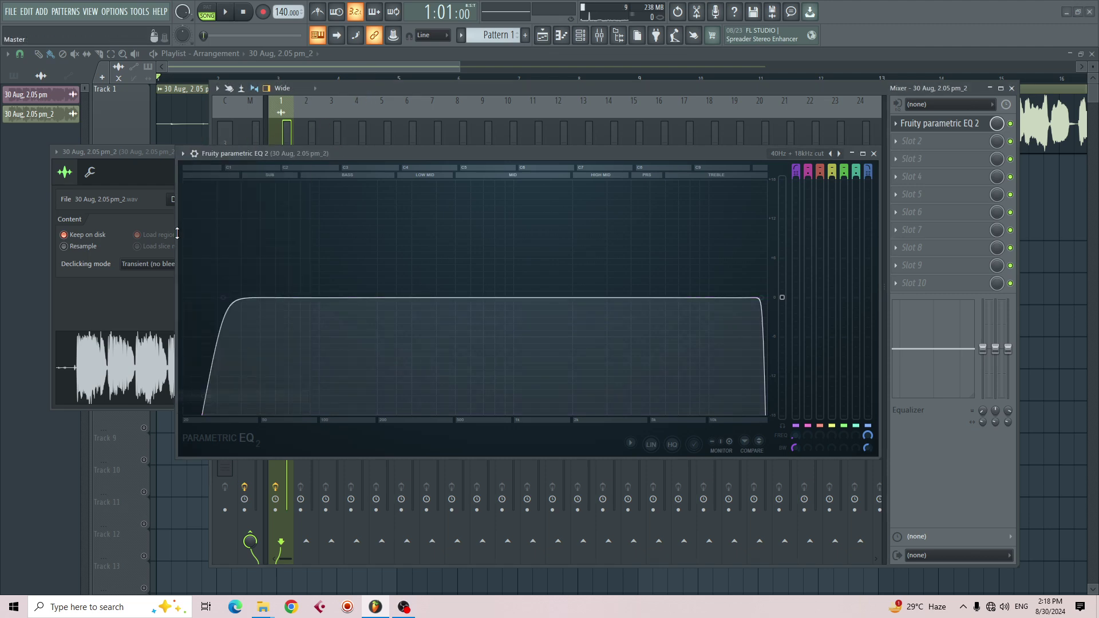
pyautogui.moveTo(346, 90); pyautogui.dragTo(239, 99)
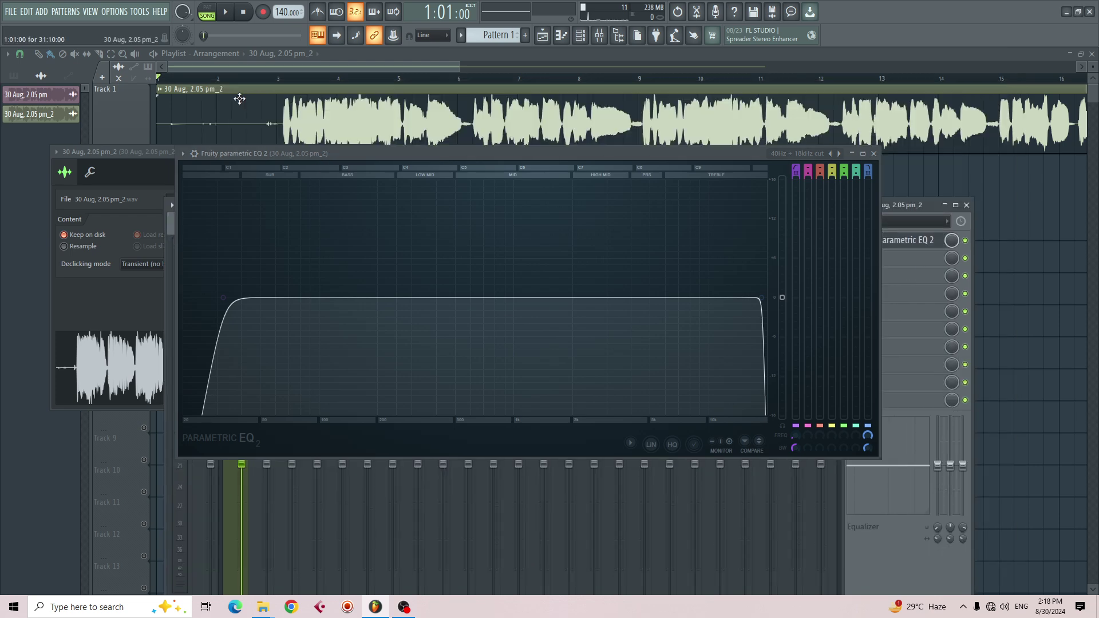
pyautogui.click(283, 87)
pyautogui.press('space')
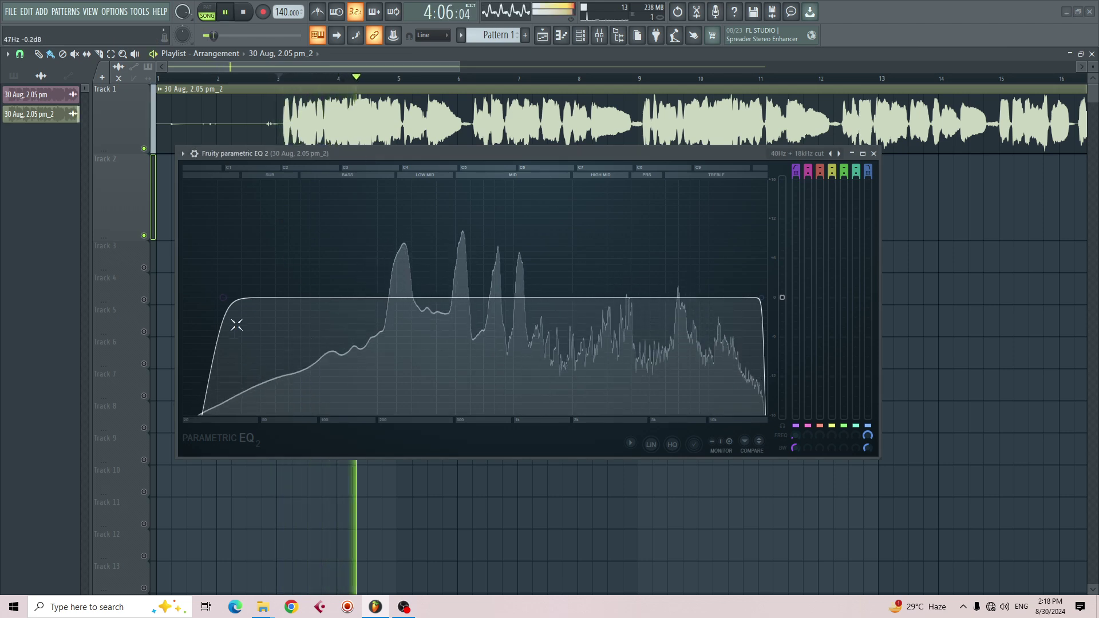
pyautogui.moveTo(234, 306); pyautogui.dragTo(354, 305)
pyautogui.press('space')
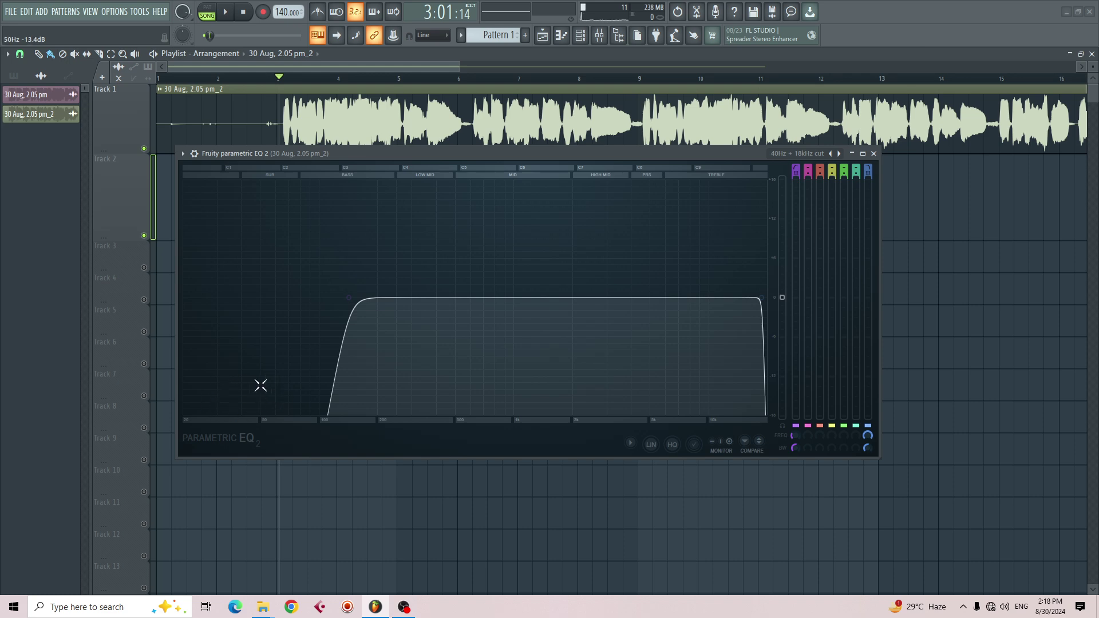
# Audition the frequencies removed by band 1 by switching it to low pass during playback, and return it to high pass.
pyautogui.rightClick(351, 299)
pyautogui.moveTo(375, 329)
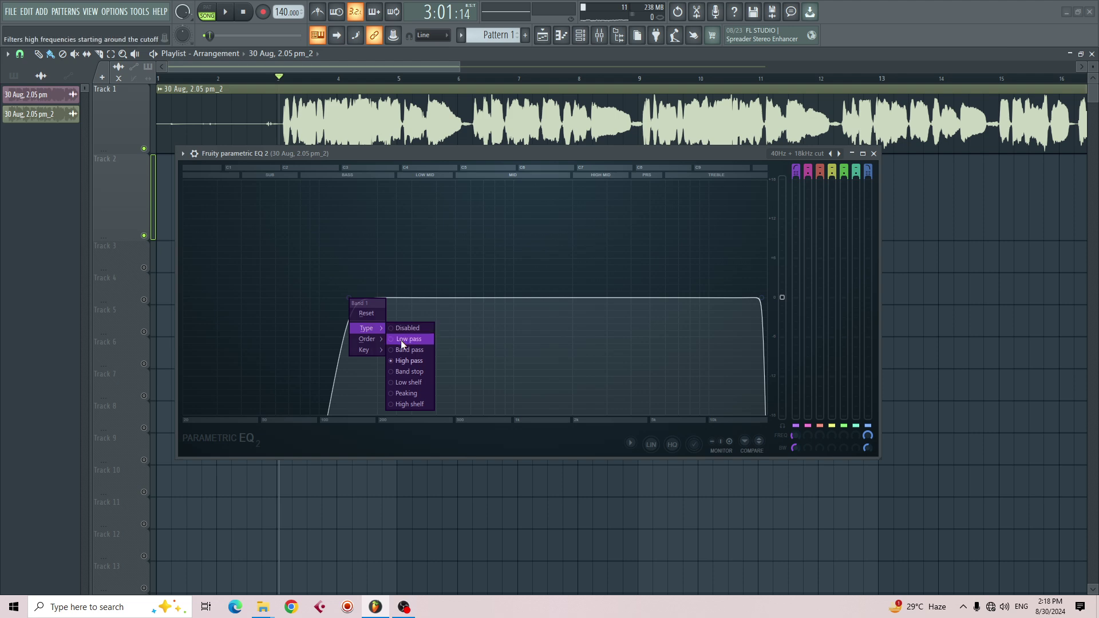
pyautogui.click(402, 340)
pyautogui.press('space')
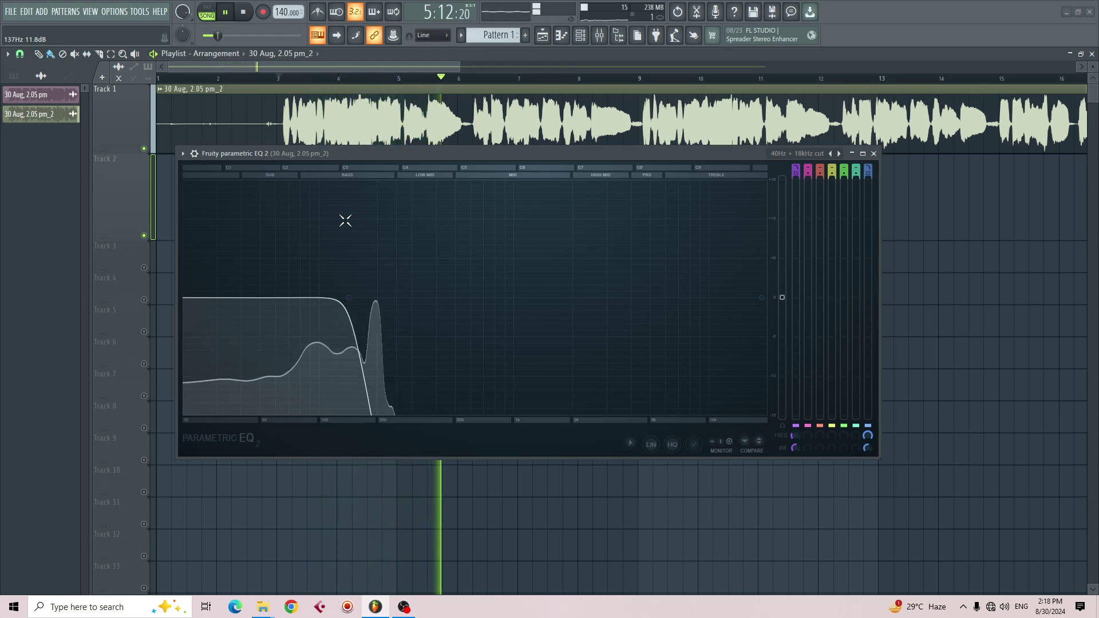
pyautogui.press('space')
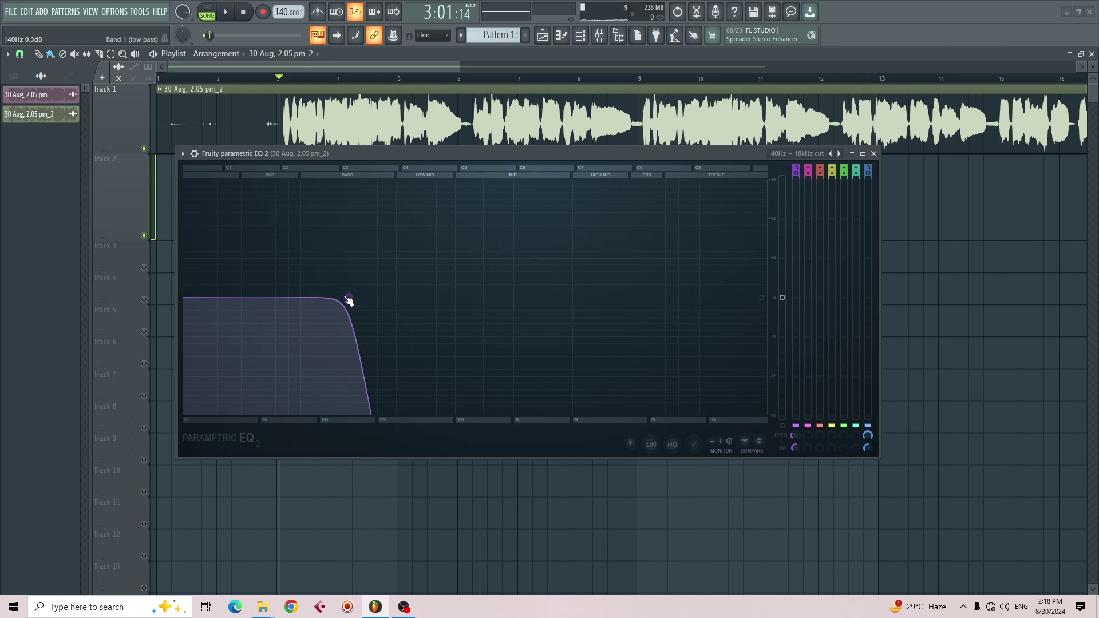
pyautogui.rightClick(349, 298)
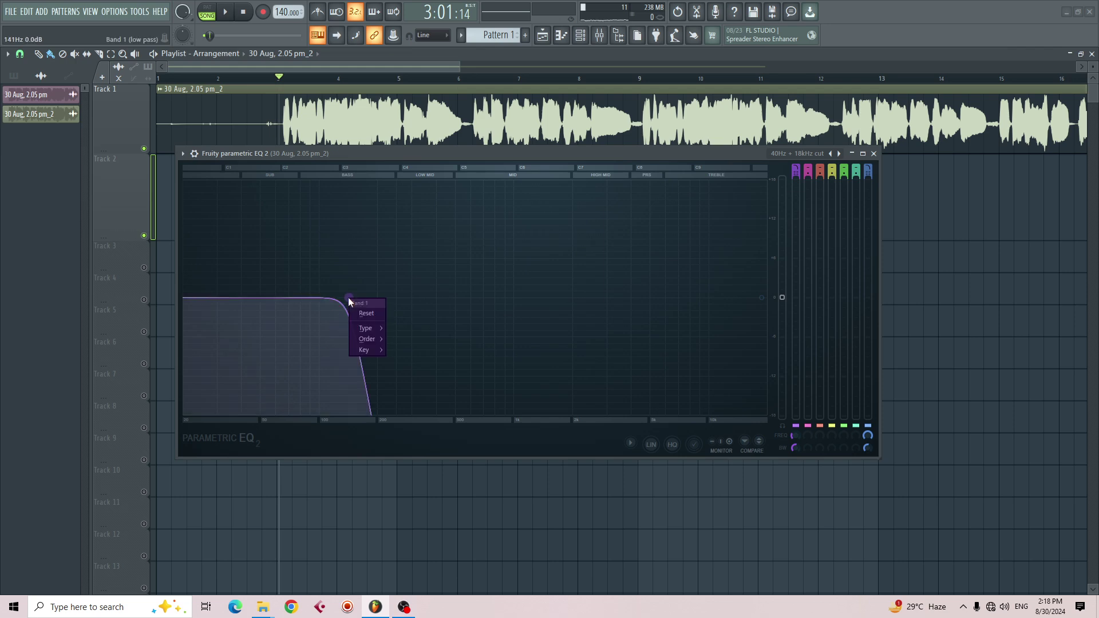
pyautogui.moveTo(372, 328)
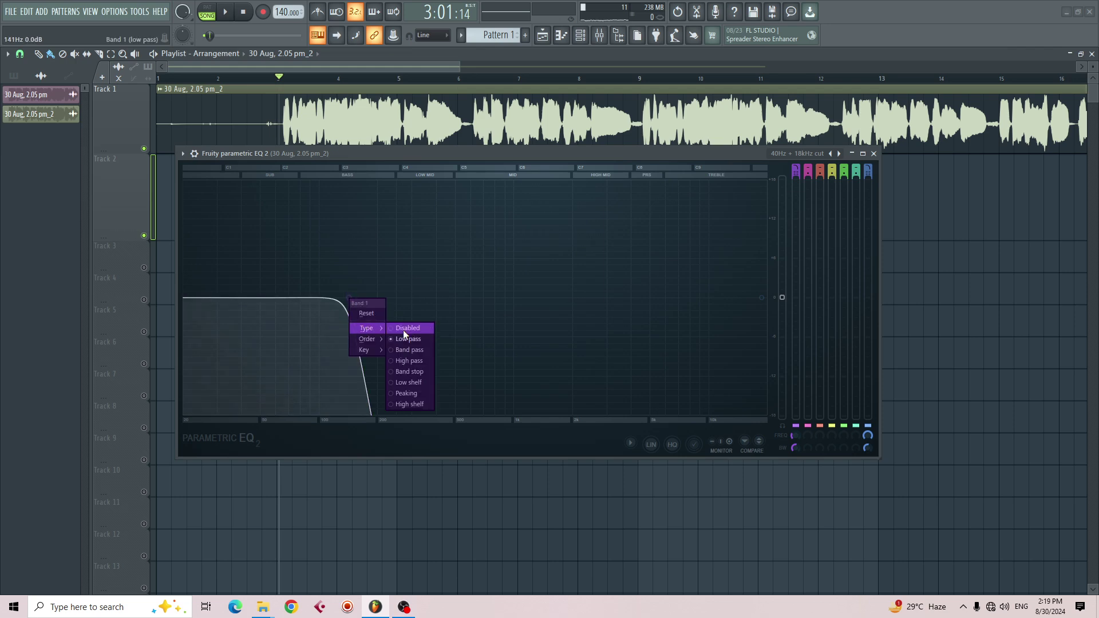
pyautogui.click(403, 362)
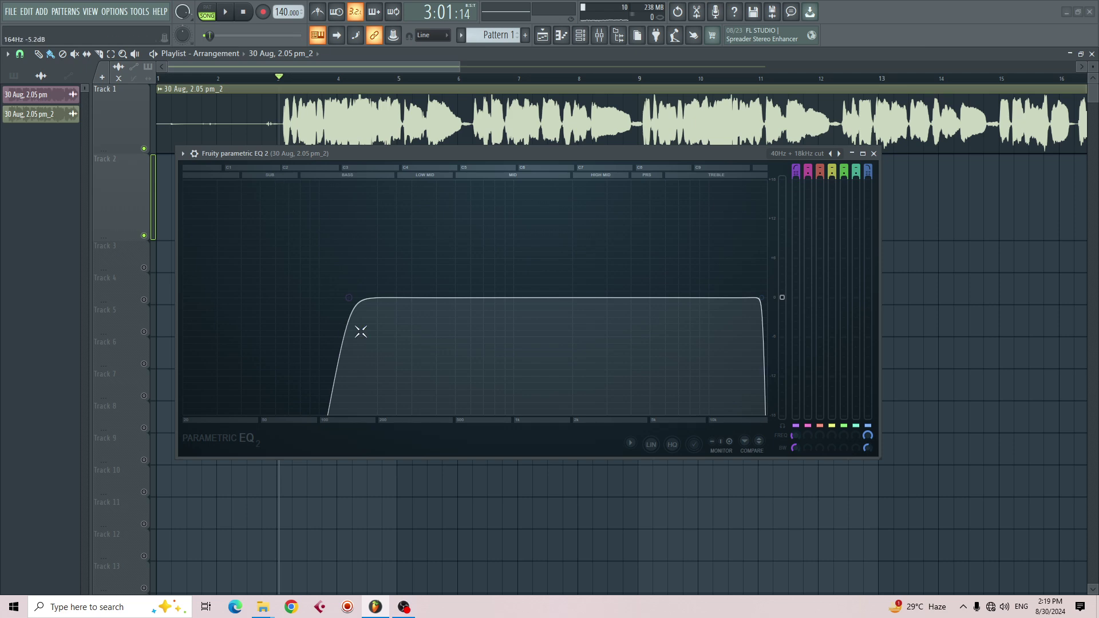
# Lower the cutoff of the EQ's high-frequency cut slightly, check it by playing the vocal from bar 3, and close the EQ.
pyautogui.moveTo(760, 299); pyautogui.dragTo(735, 298)
pyautogui.press('space')
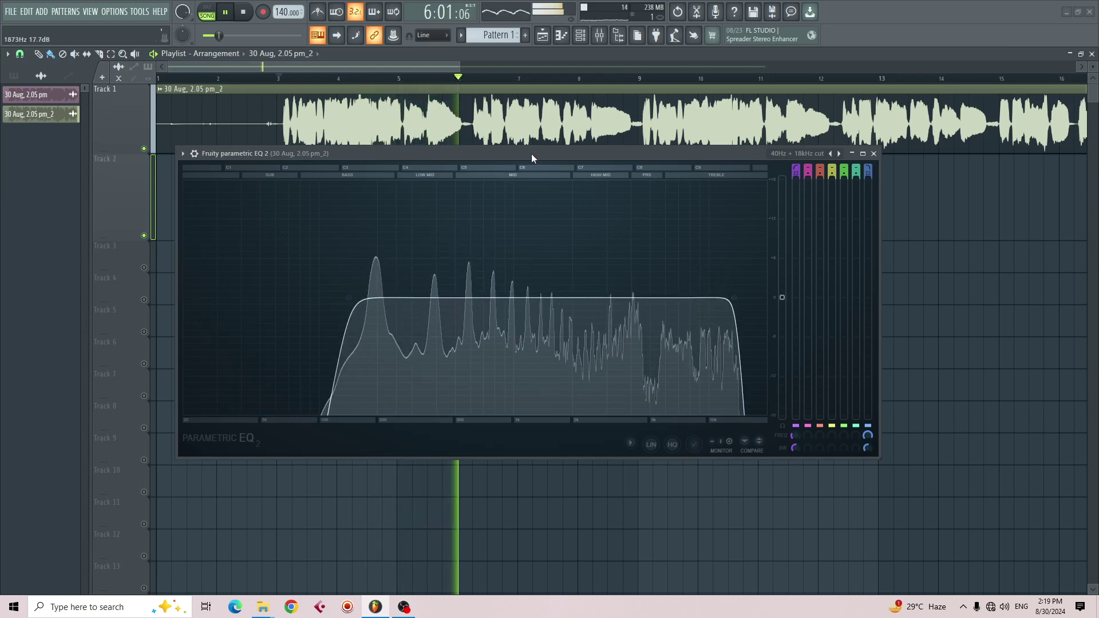
pyautogui.press('space')
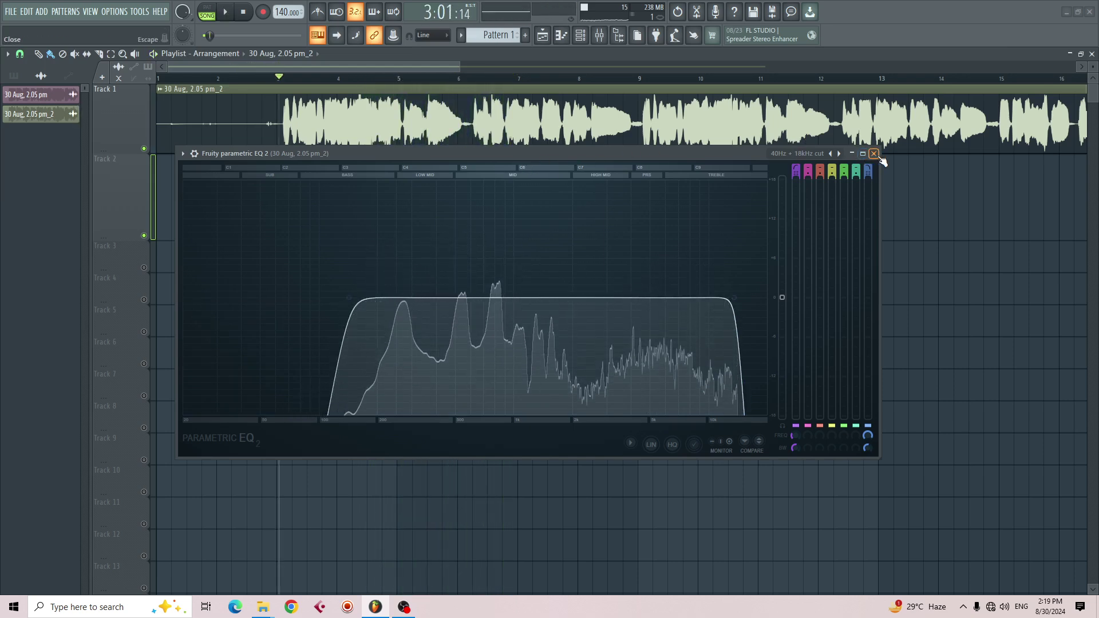
pyautogui.click(874, 153)
# Load a second Fruity Parametric EQ 2 in slot 2 of the vocal's mixer track and enlarge its window.
pyautogui.click(599, 35)
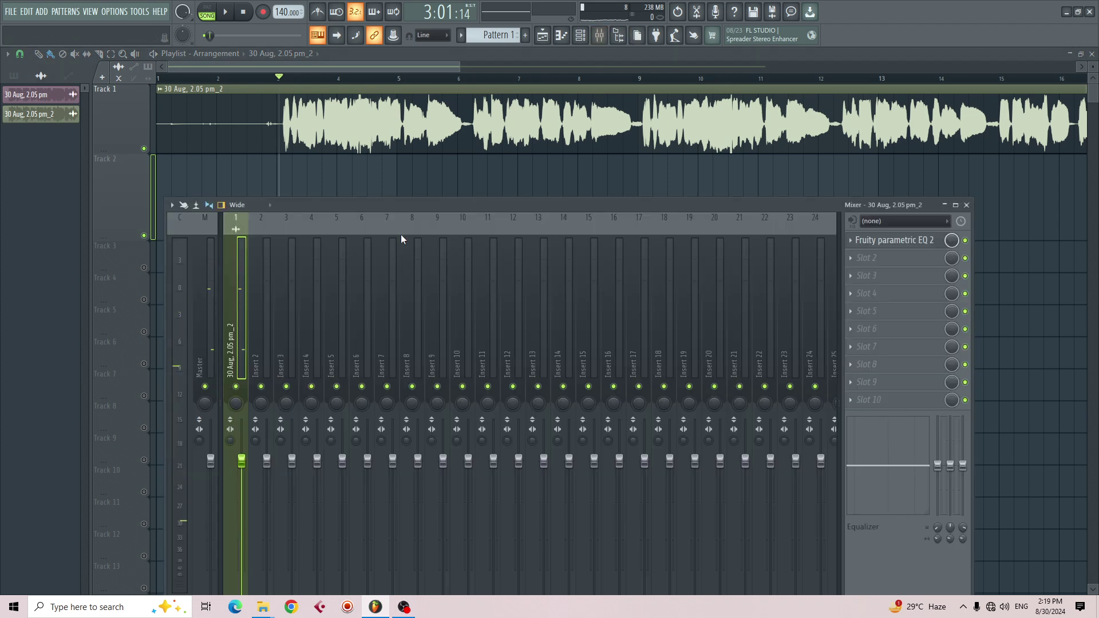
pyautogui.click(853, 257)
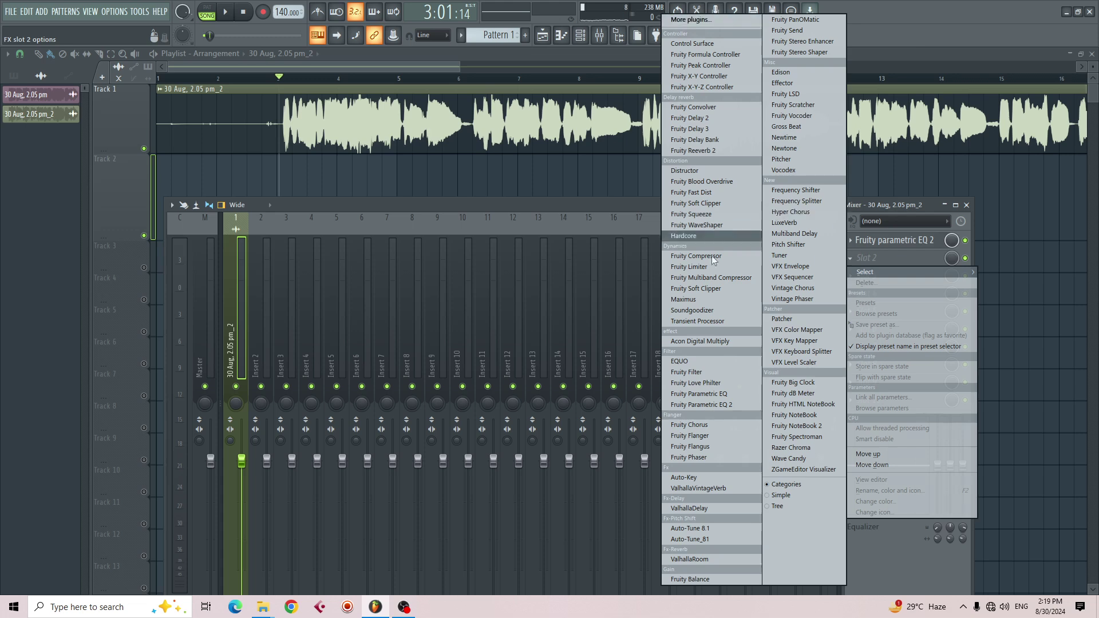
pyautogui.click(708, 405)
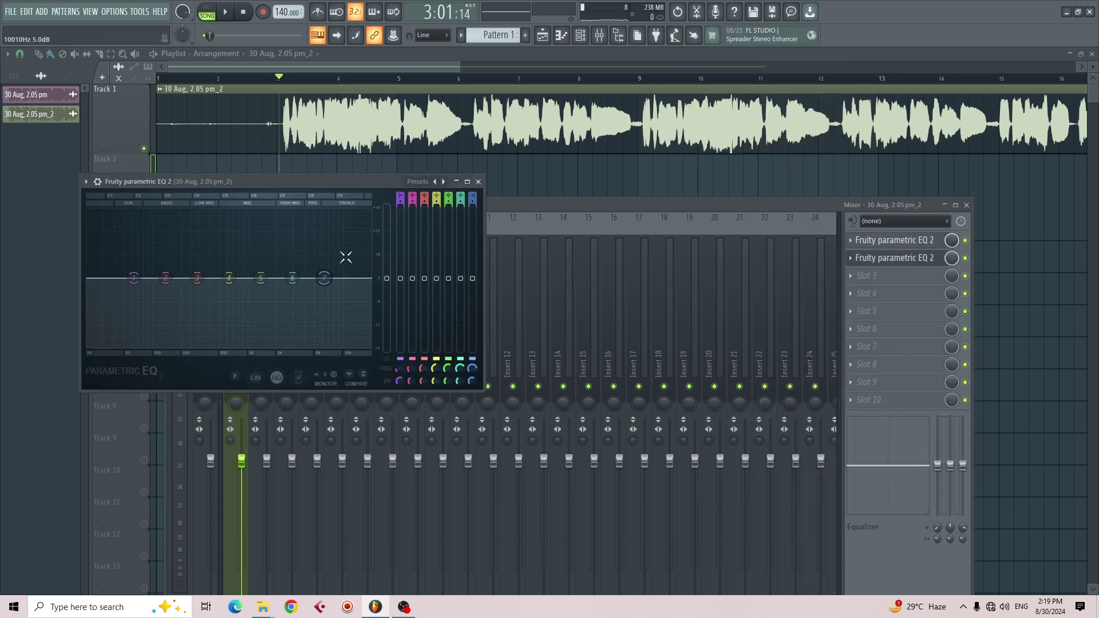
pyautogui.moveTo(332, 179); pyautogui.dragTo(376, 178)
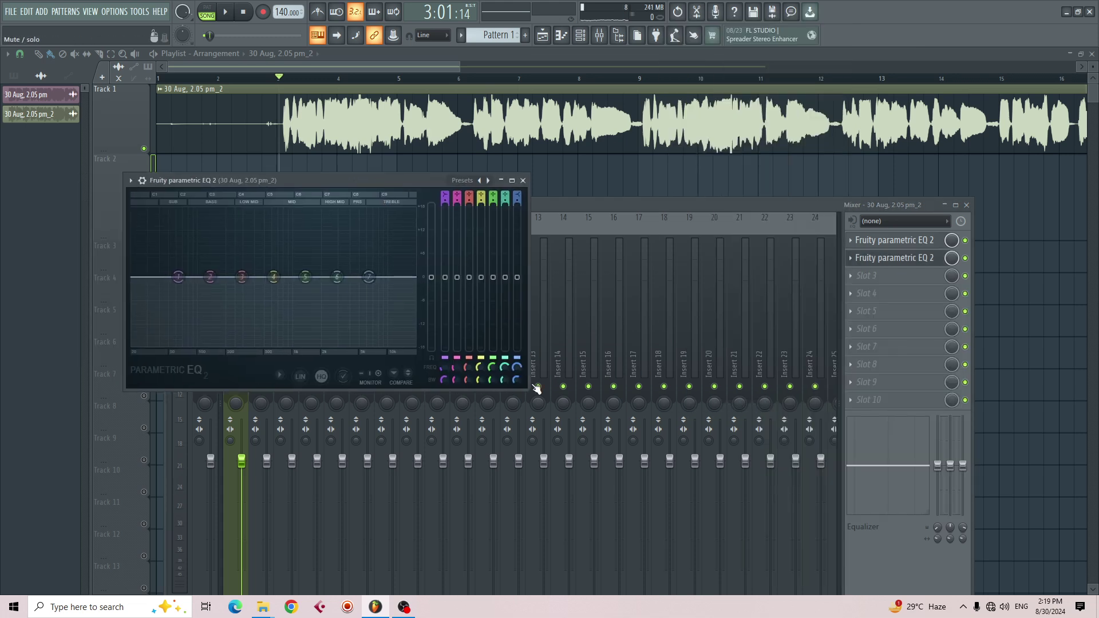
pyautogui.moveTo(528, 388); pyautogui.dragTo(987, 513)
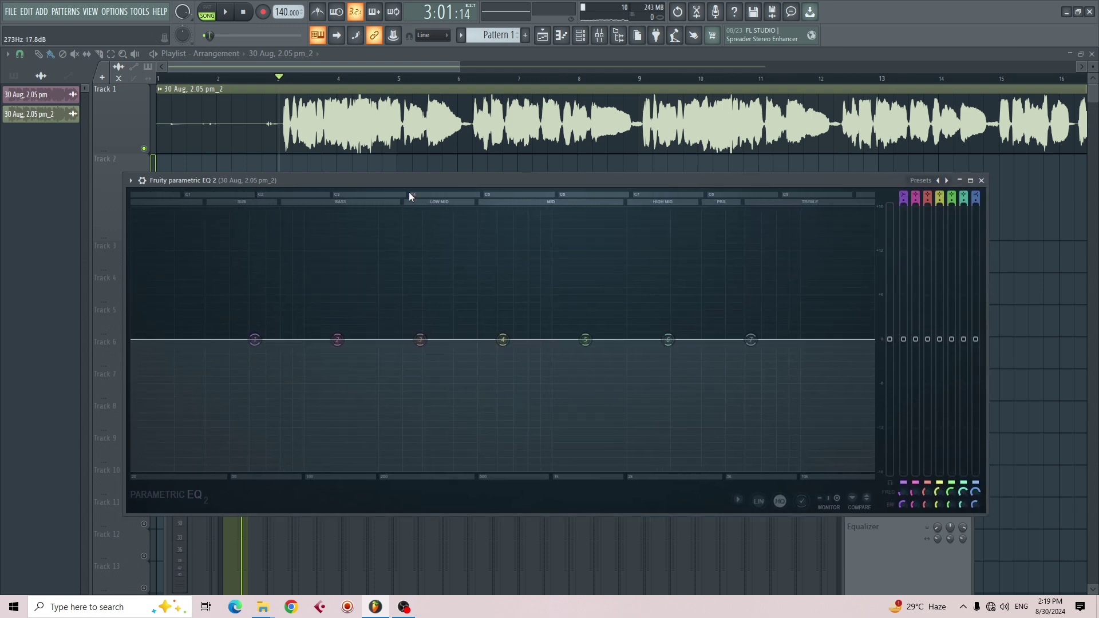
pyautogui.moveTo(408, 182); pyautogui.dragTo(408, 166)
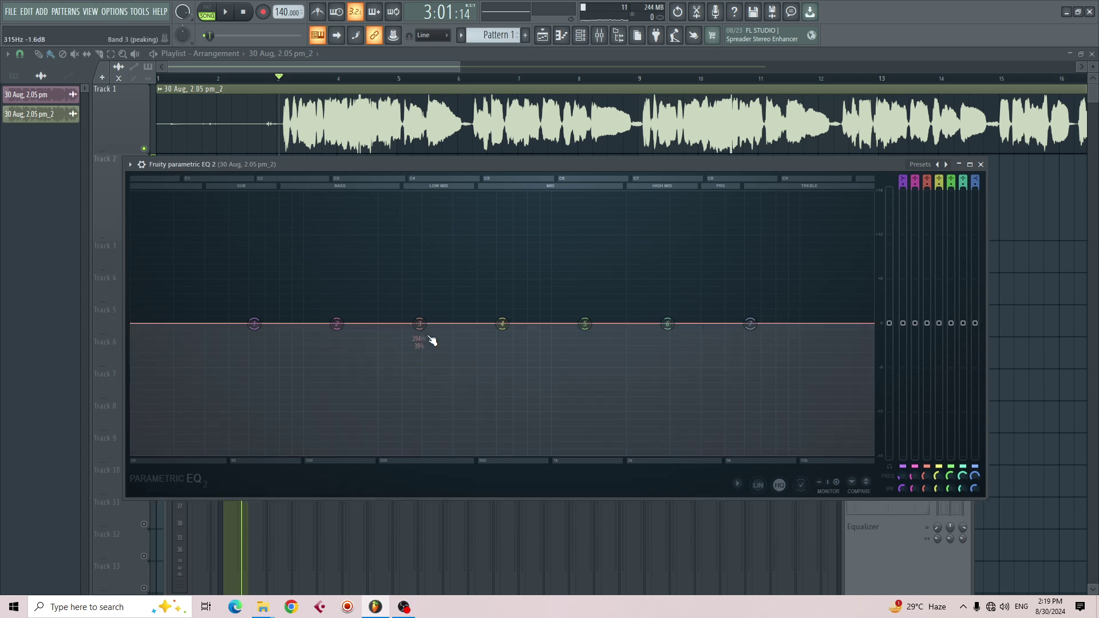
# Narrow band 3 to a sharp peak, sweep it boosted around 250 Hz during playback, and turn it into a small cut there.
pyautogui.moveTo(423, 329); pyautogui.dragTo(409, 312)
pyautogui.scroll(-6, 409, 312)
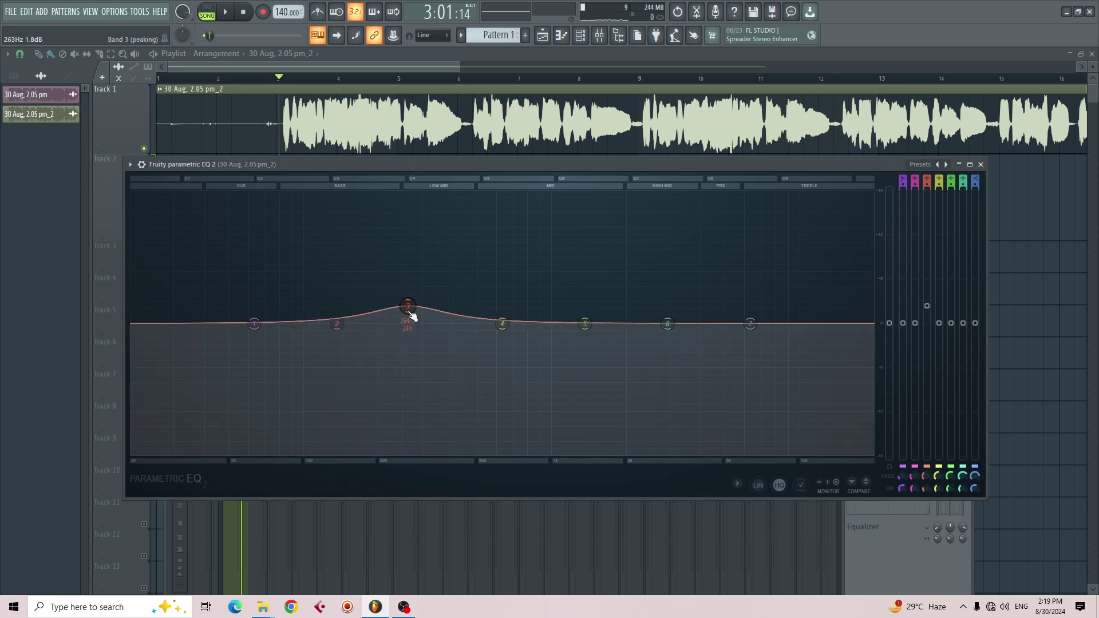
pyautogui.scroll(-3, 412, 317)
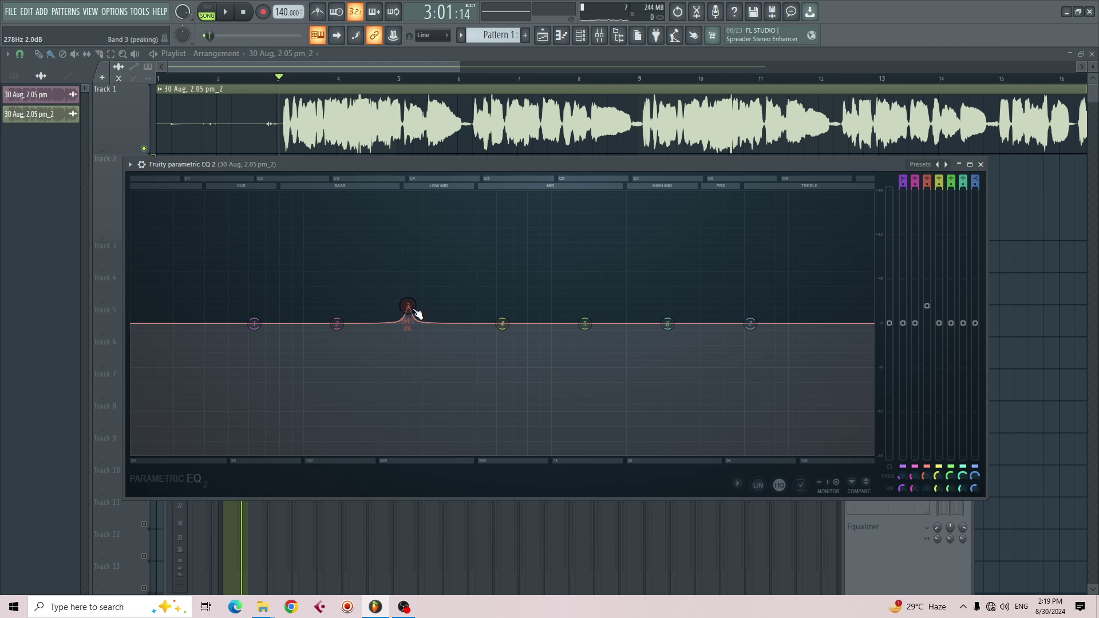
pyautogui.moveTo(402, 305); pyautogui.dragTo(404, 205)
pyautogui.press('space')
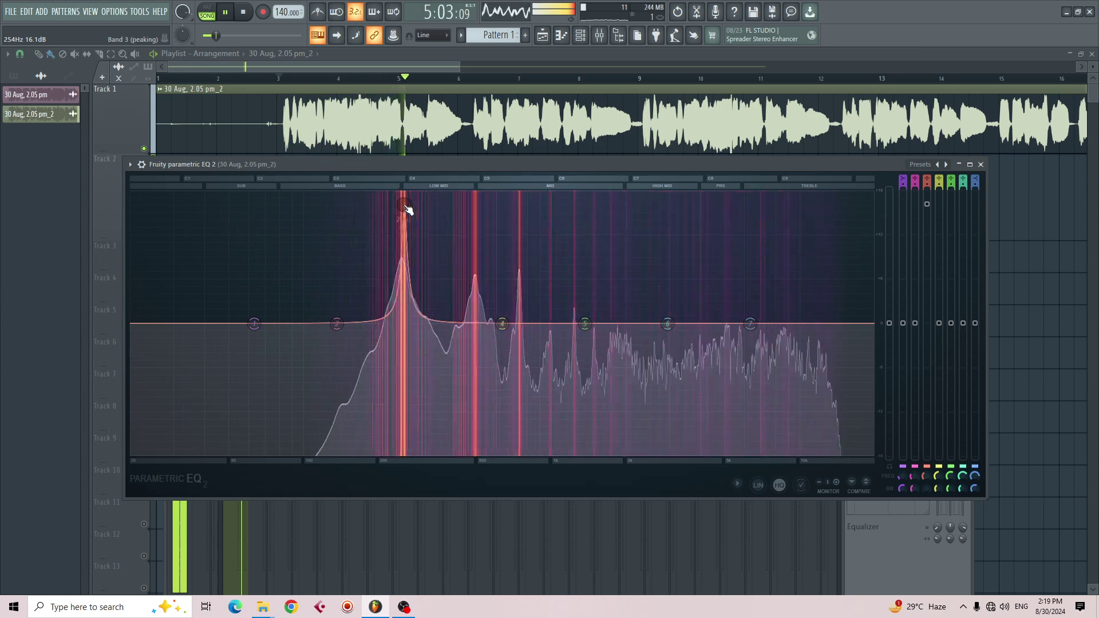
pyautogui.press('space')
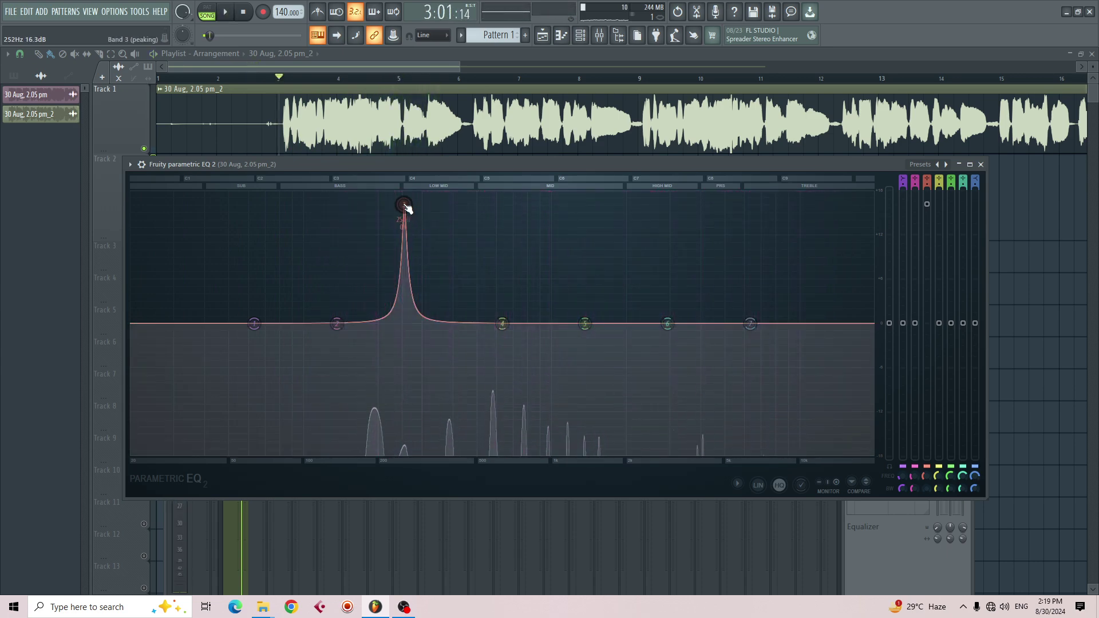
pyautogui.moveTo(405, 206); pyautogui.dragTo(402, 256)
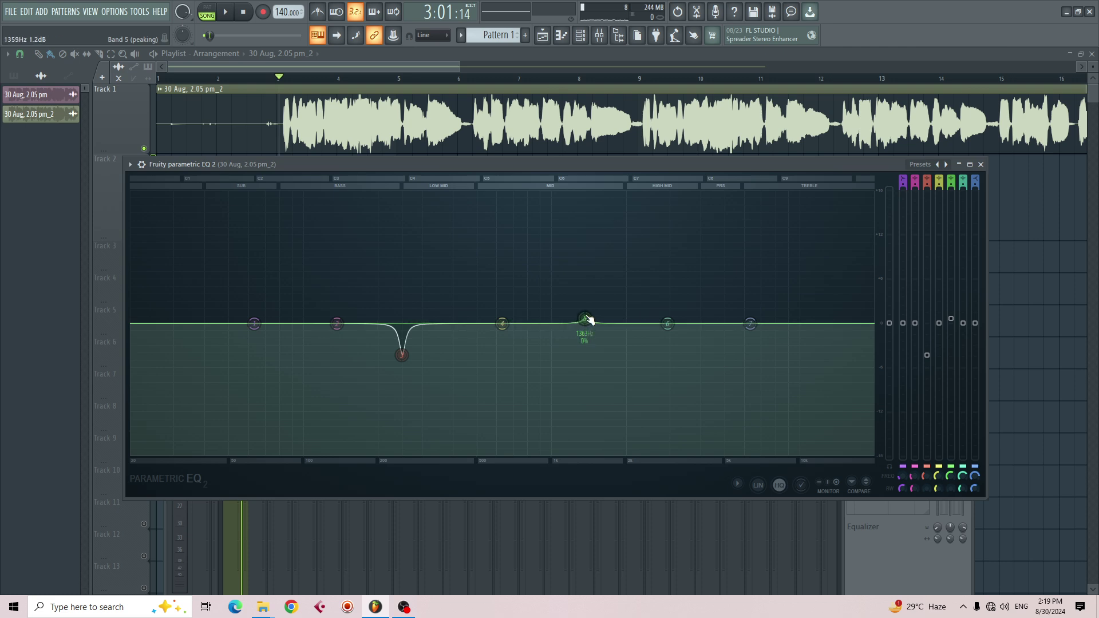
# Sweep a narrow boosted band 5 to about 3.9 kHz during playback, turn it into a small cut, and close the EQ.
pyautogui.press('space')
pyautogui.moveTo(584, 318); pyautogui.dragTo(699, 226)
pyautogui.press('space')
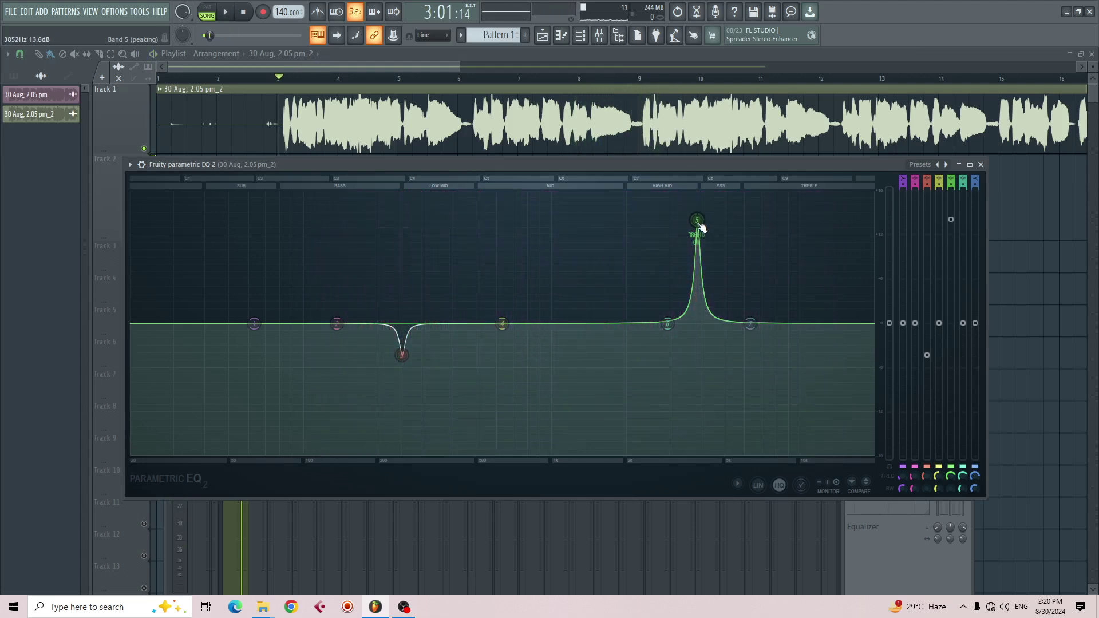
pyautogui.moveTo(698, 224); pyautogui.dragTo(701, 358)
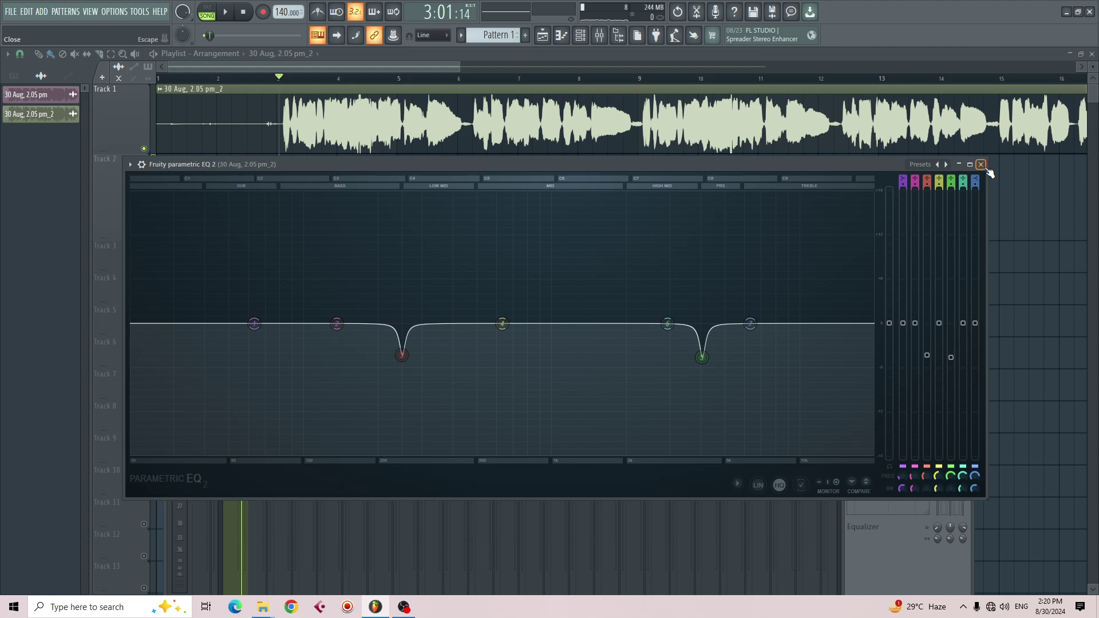
pyautogui.click(984, 166)
# Load Fruity Compressor in slot 3 of the vocal's mixer track, detach its window, and place it over the raised mixer.
pyautogui.click(852, 276)
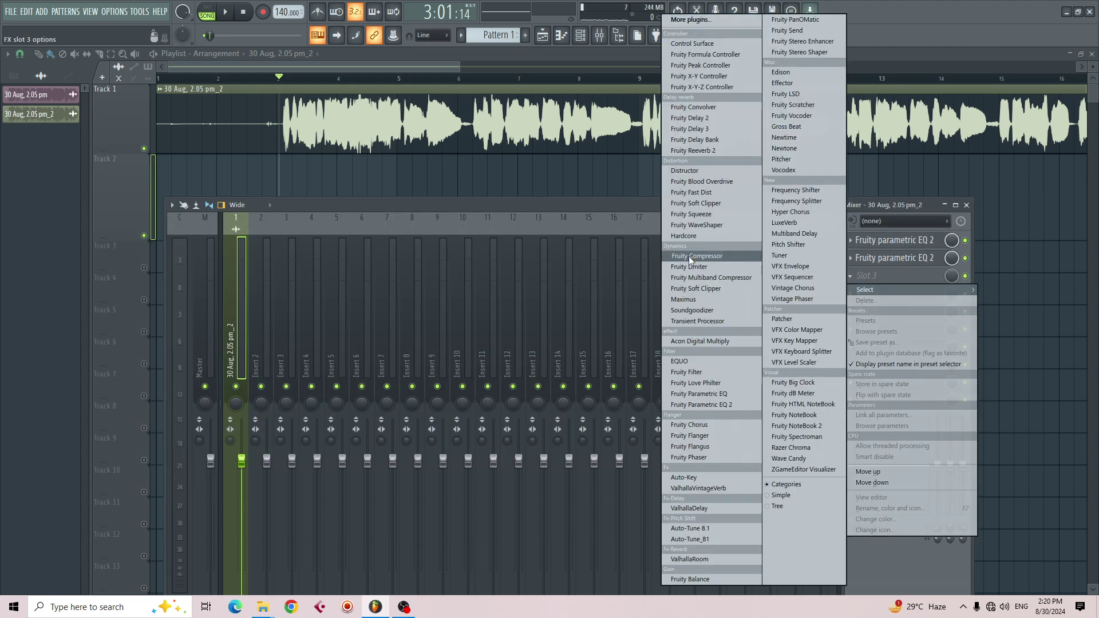
pyautogui.click(727, 255)
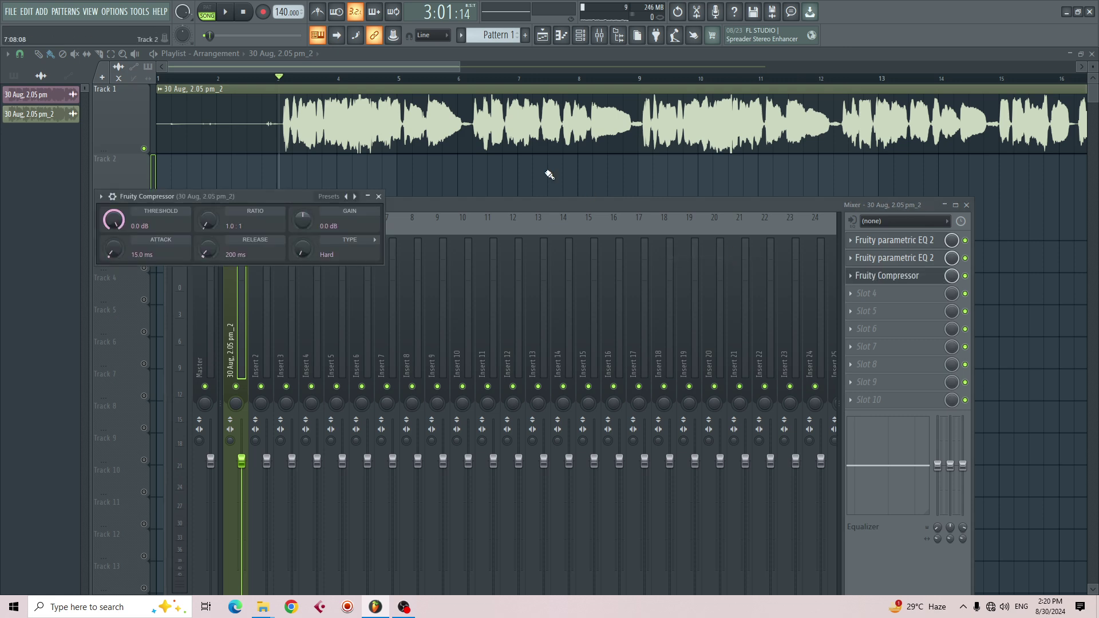
pyautogui.moveTo(329, 201); pyautogui.dragTo(727, 181)
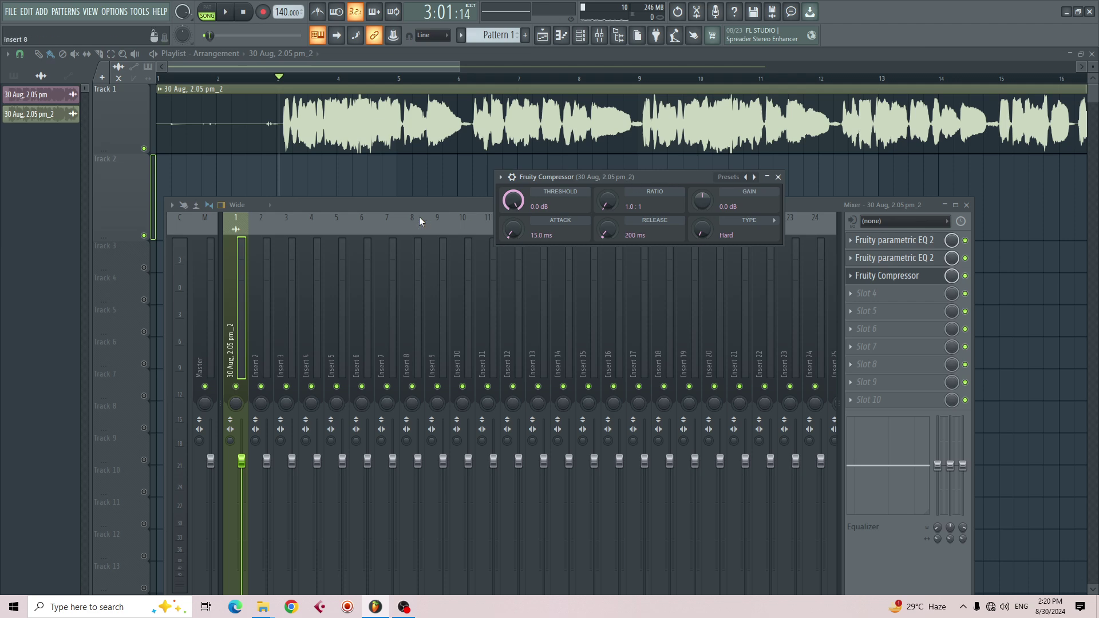
pyautogui.click(500, 177)
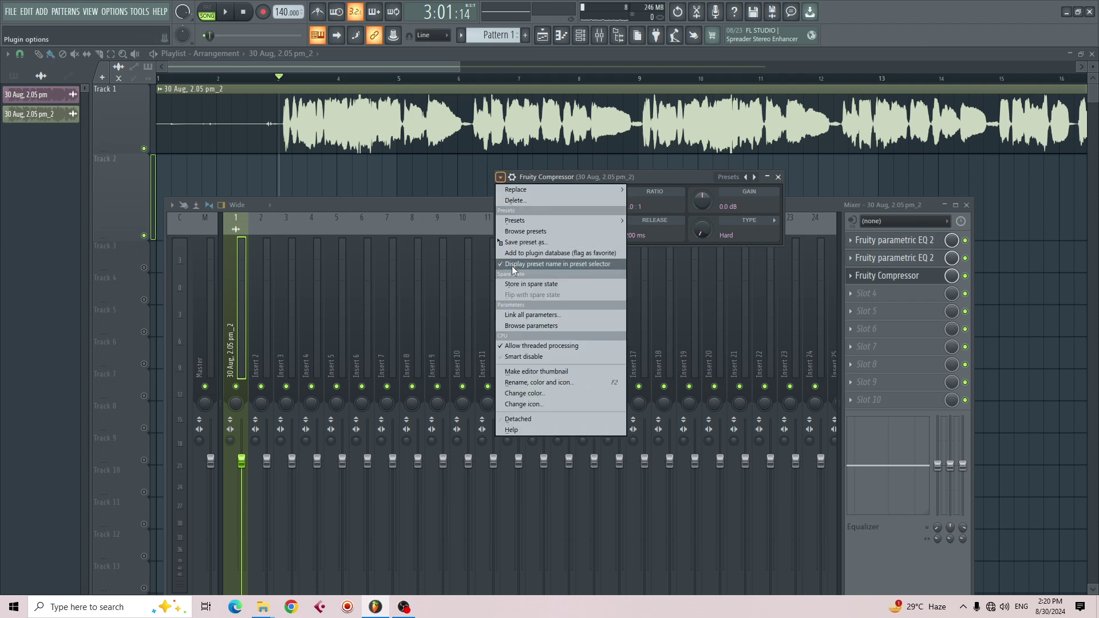
pyautogui.click(508, 420)
pyautogui.moveTo(434, 201); pyautogui.dragTo(433, 79)
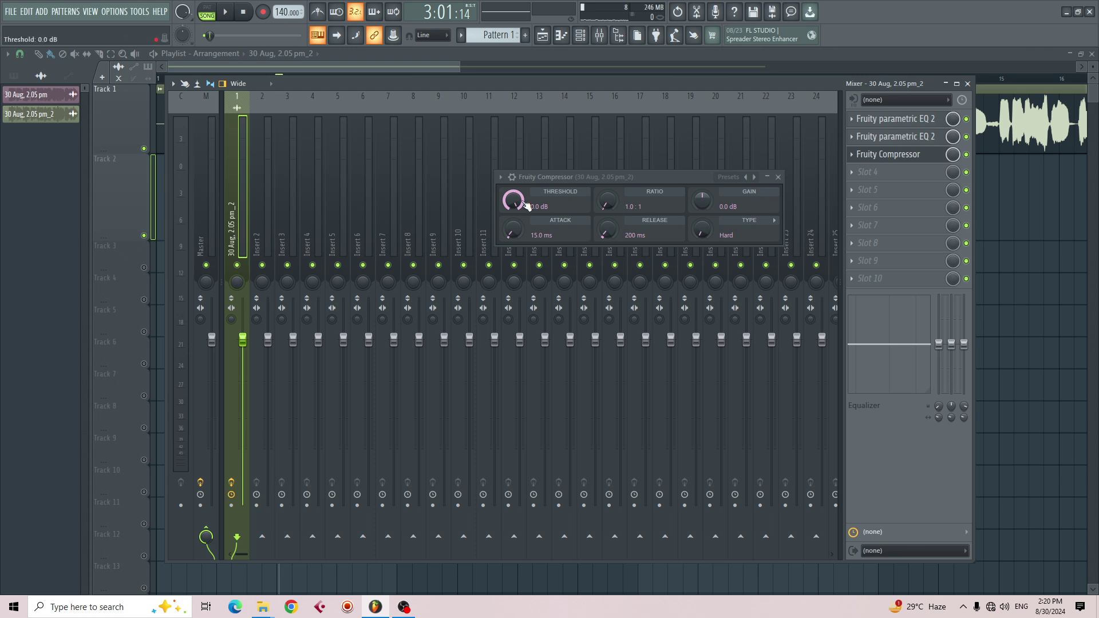
pyautogui.moveTo(668, 182); pyautogui.dragTo(483, 168)
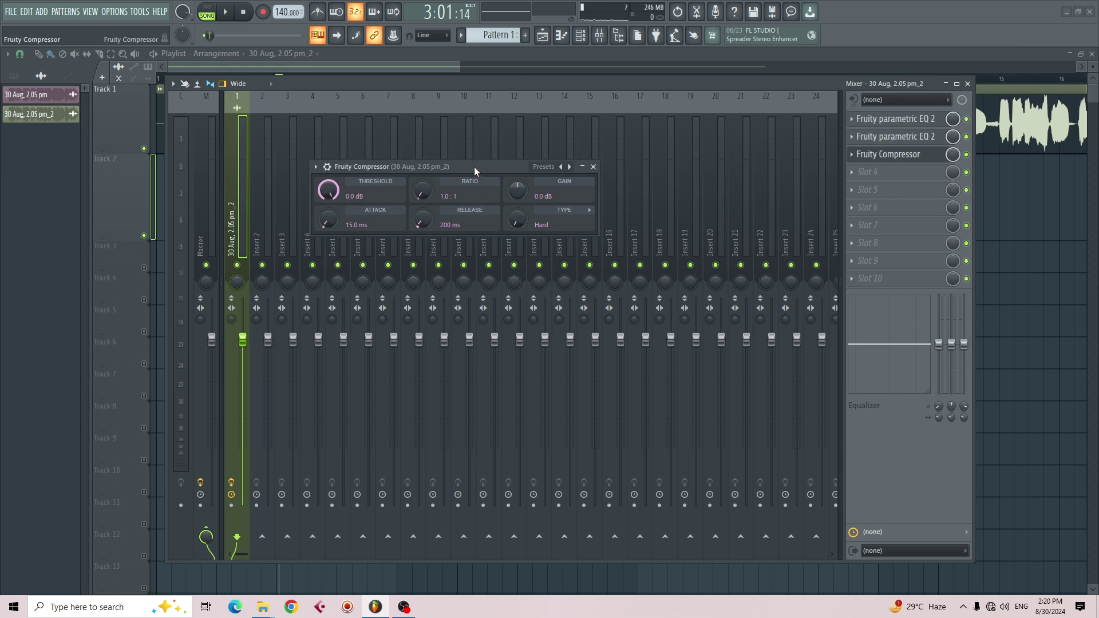
# Play the vocal from bar 3 to judge its level, and set the compressor's threshold to -20 dB and ratio to 3.1:1.
pyautogui.press('space')
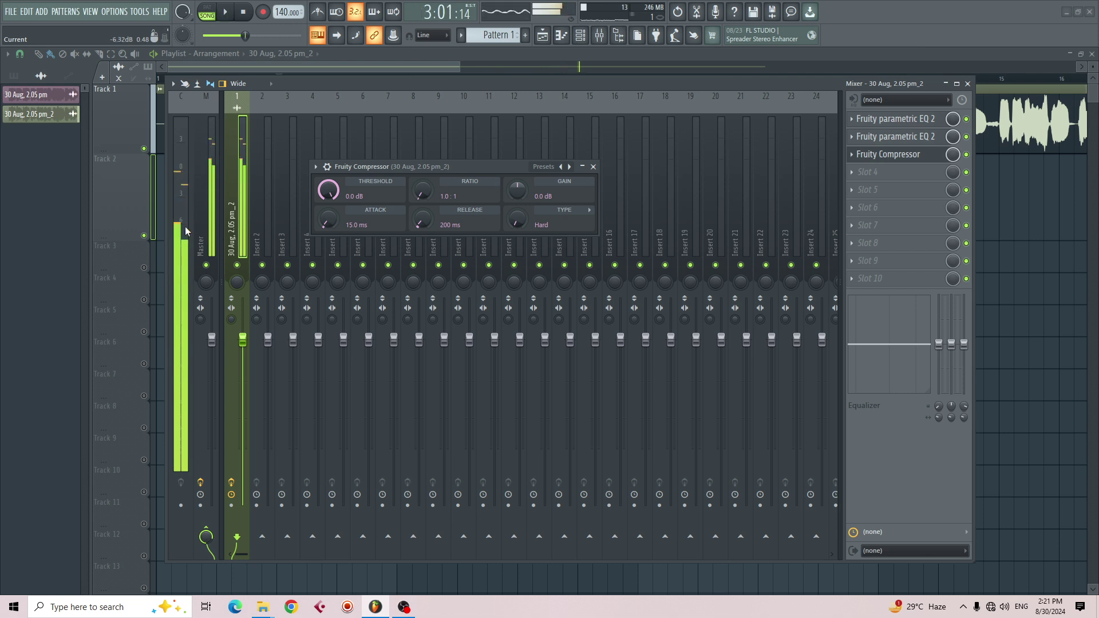
pyautogui.press('space')
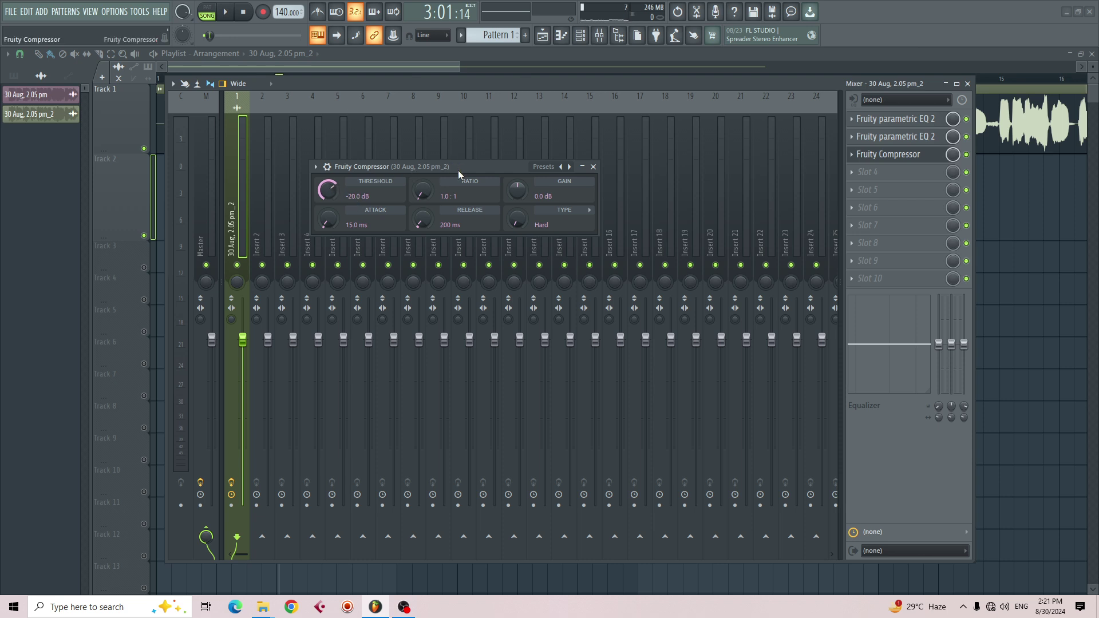
pyautogui.press('space')
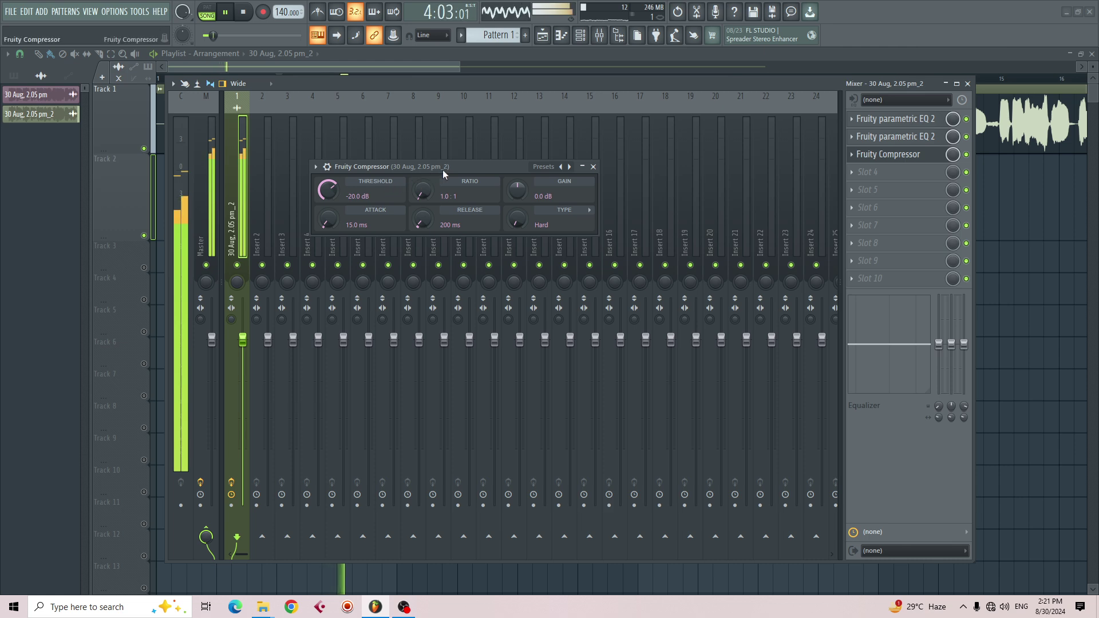
pyautogui.press('space')
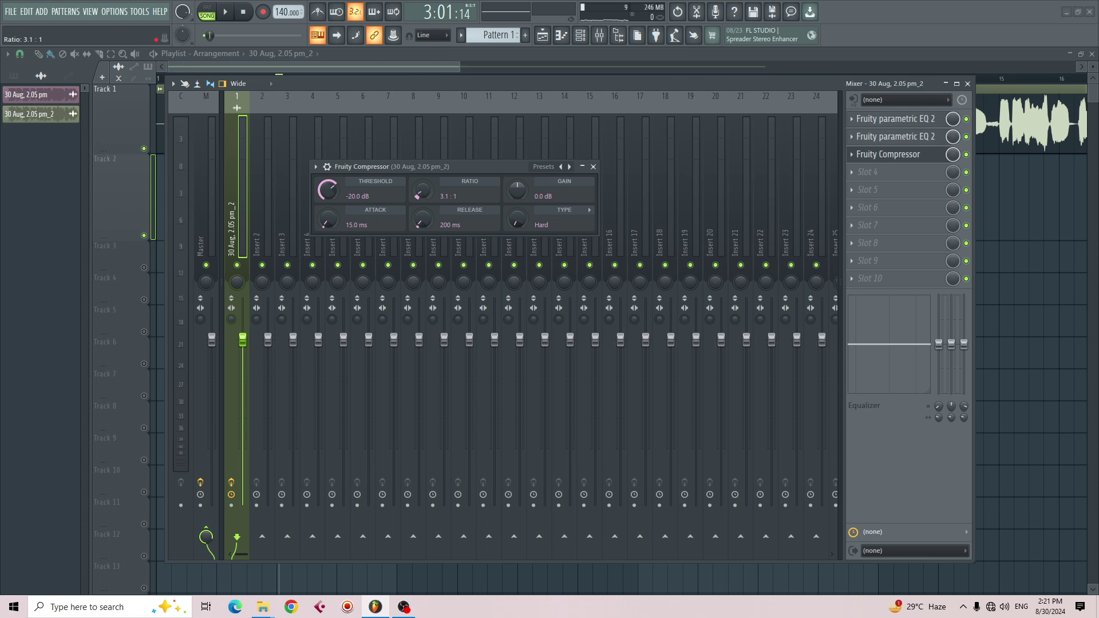
# Lower the mixer, make playlist track 1 taller, and place the compressor window just below the vocal waveform.
pyautogui.moveTo(518, 86); pyautogui.dragTo(432, 296)
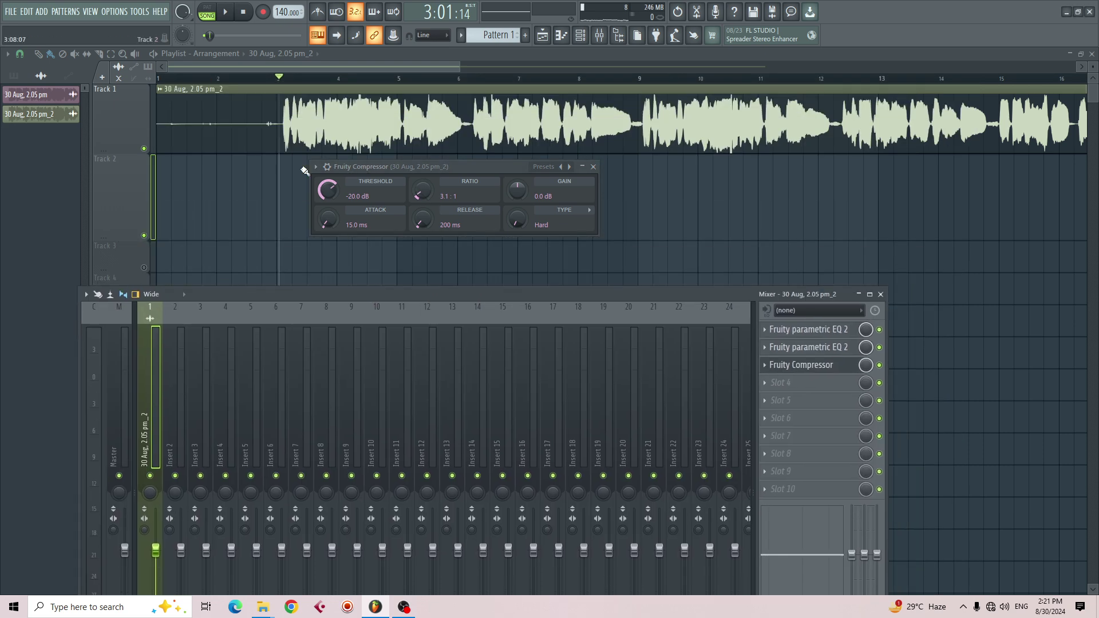
pyautogui.moveTo(132, 149); pyautogui.dragTo(136, 255)
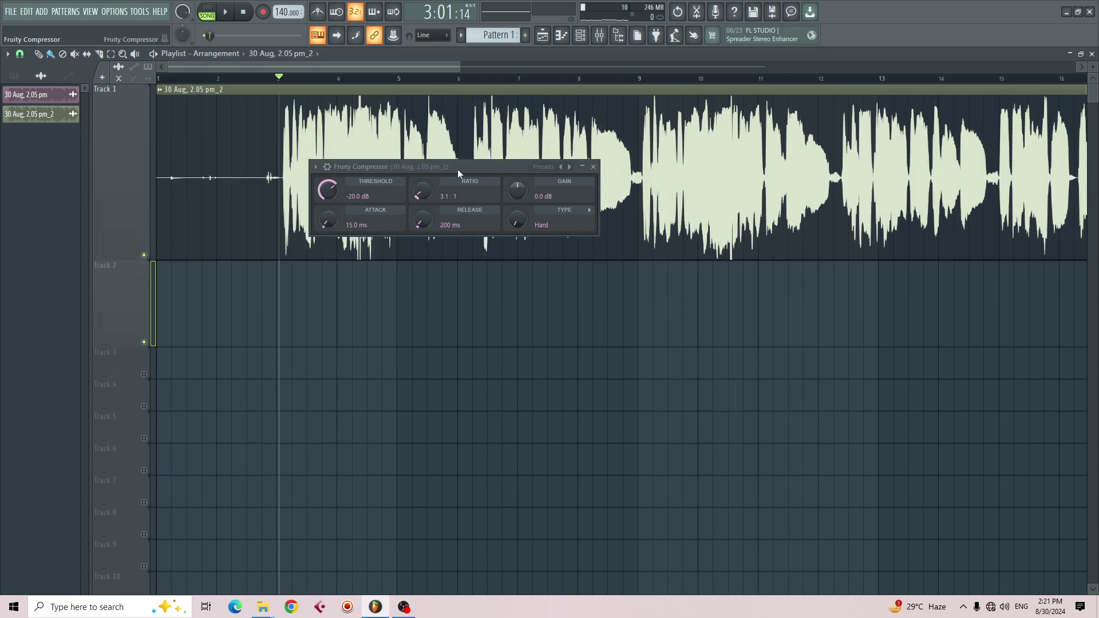
pyautogui.moveTo(458, 169); pyautogui.dragTo(444, 283)
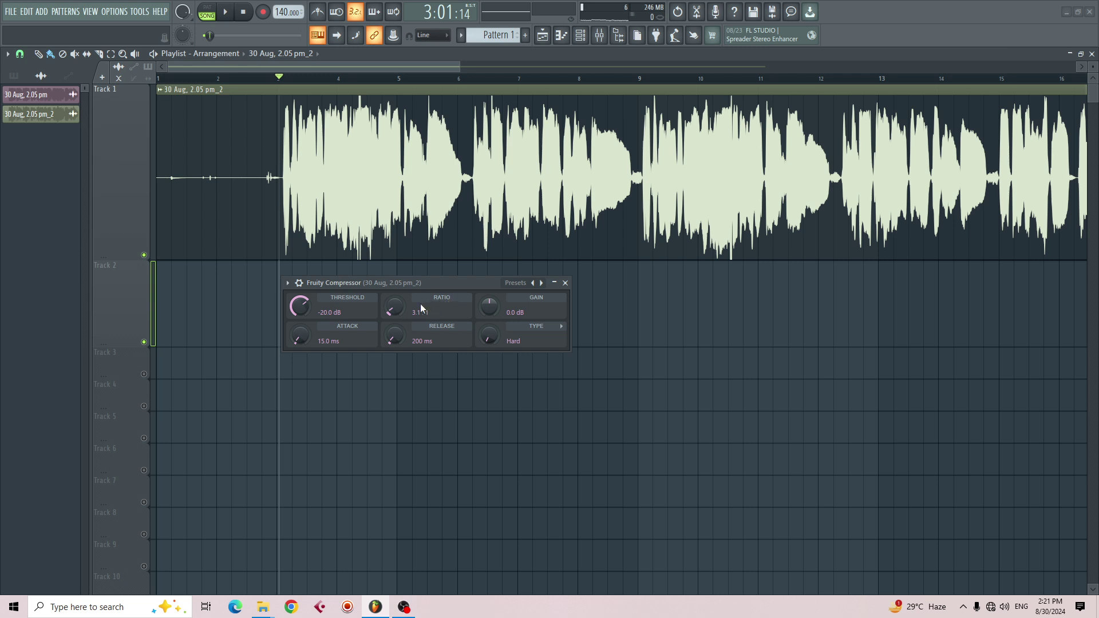
# Adjust the compressor while the vocal plays, setting its ratio to 2.0:1 and its threshold to -17 dB.
pyautogui.press('space')
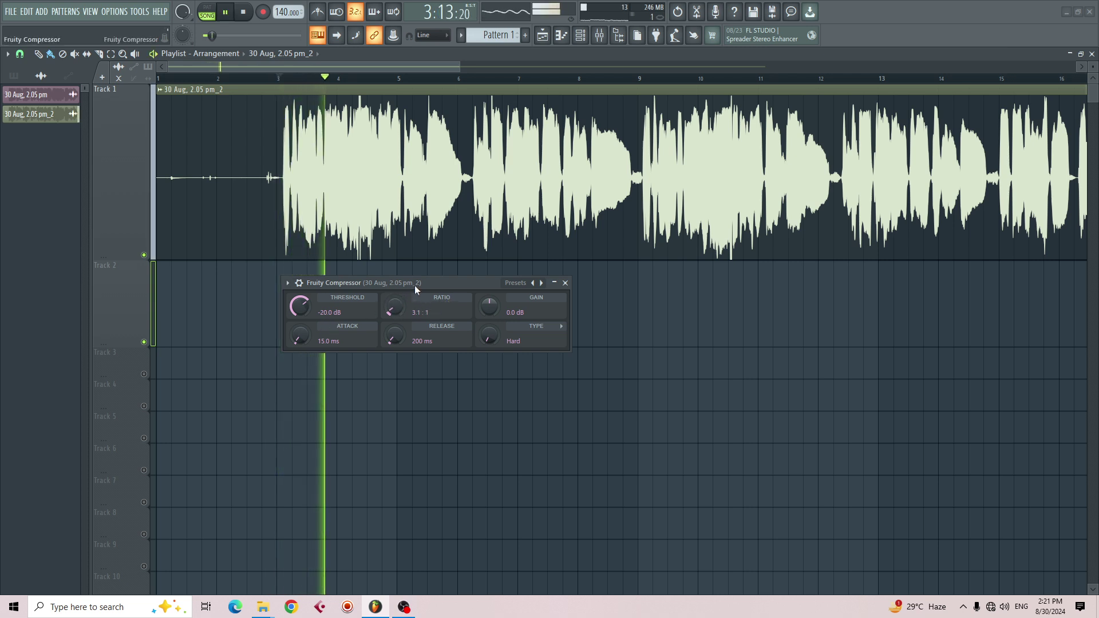
pyautogui.moveTo(395, 307)
pyautogui.mouseDown()
pyautogui.moveTo(395, 343)
pyautogui.moveTo(394, 321)
pyautogui.mouseUp()
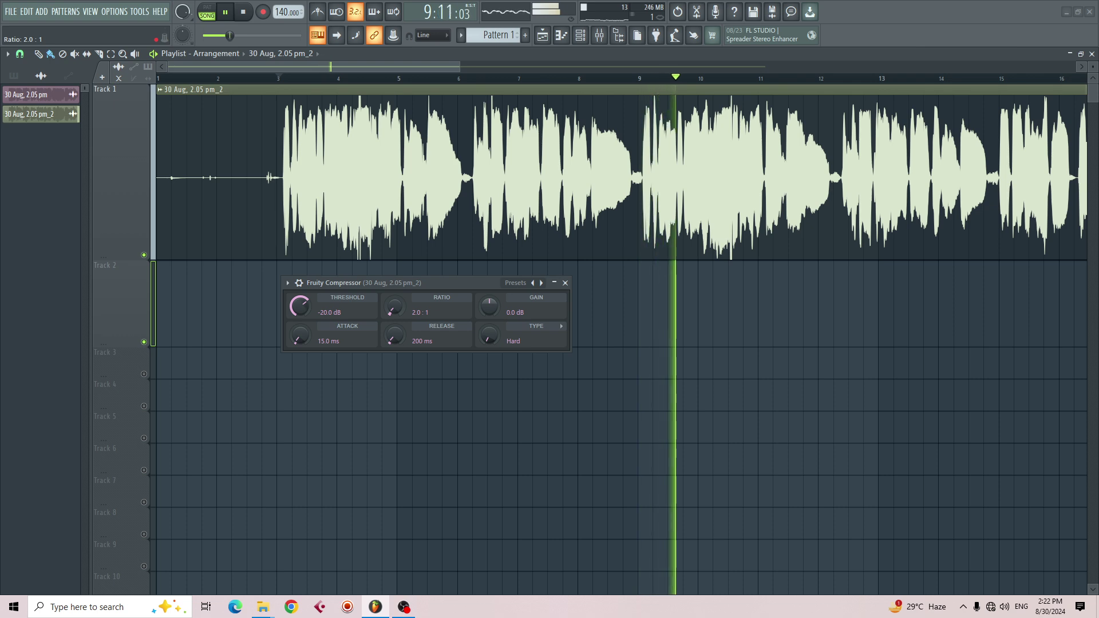
pyautogui.moveTo(299, 306); pyautogui.dragTo(300, 300)
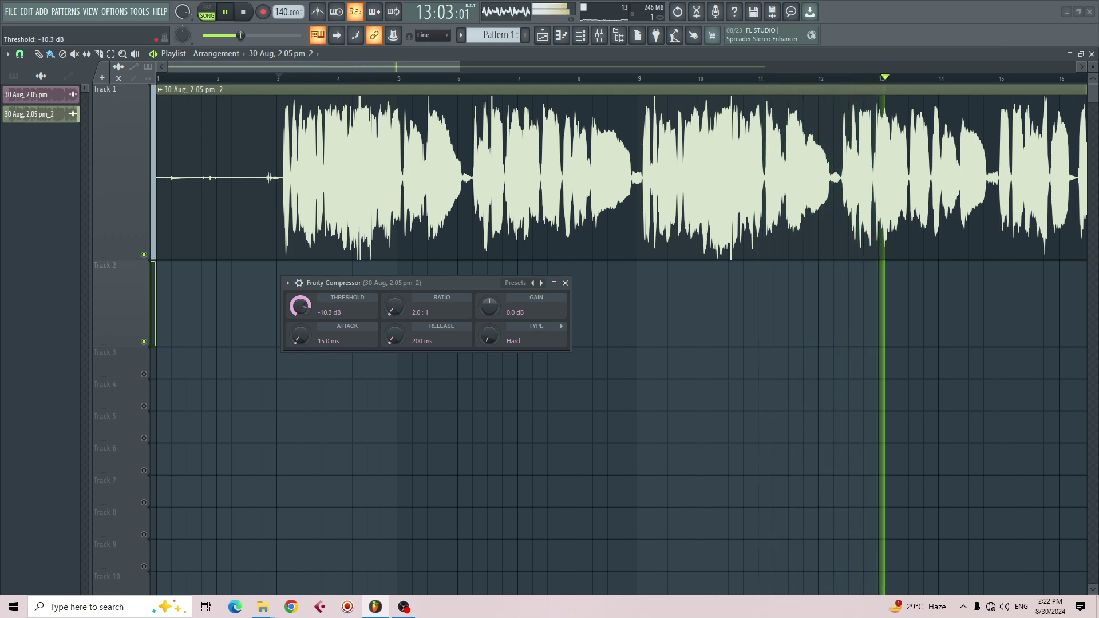
pyautogui.moveTo(299, 307); pyautogui.dragTo(308, 312)
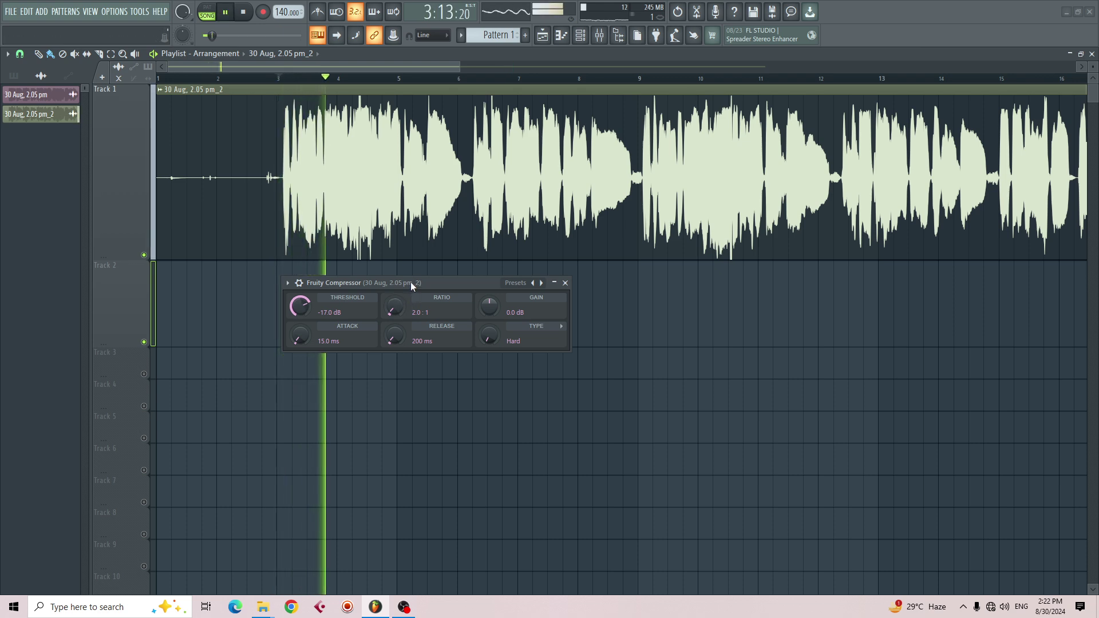
# Bring up the mixer during playback and compare the vocal with the compressor bypassed and enabled, leaving it enabled.
pyautogui.click(605, 37)
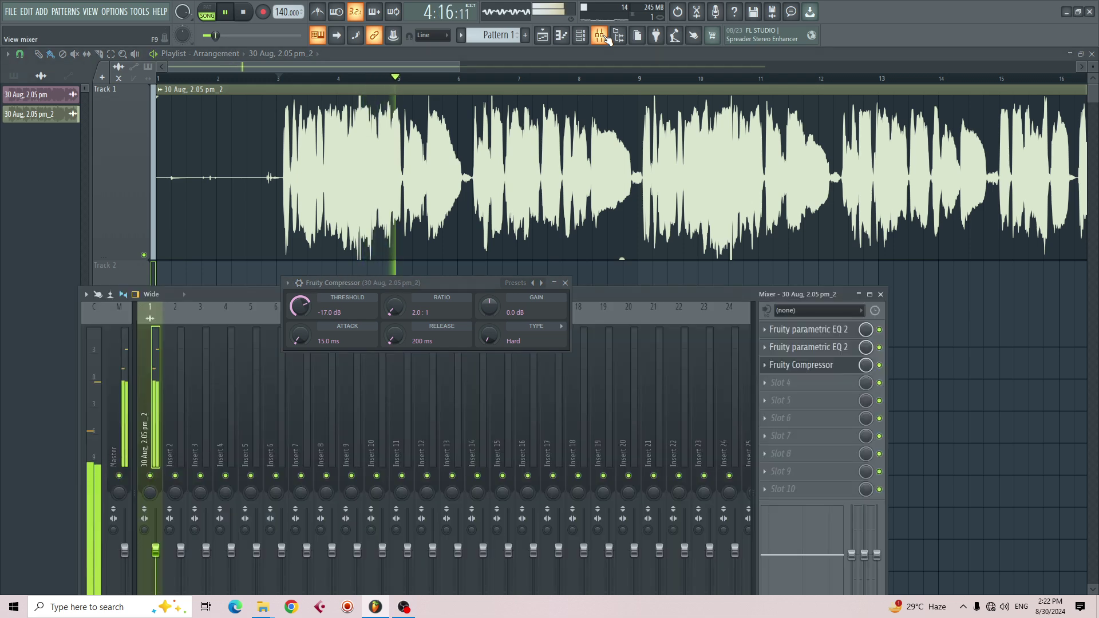
pyautogui.moveTo(254, 294); pyautogui.dragTo(326, 234)
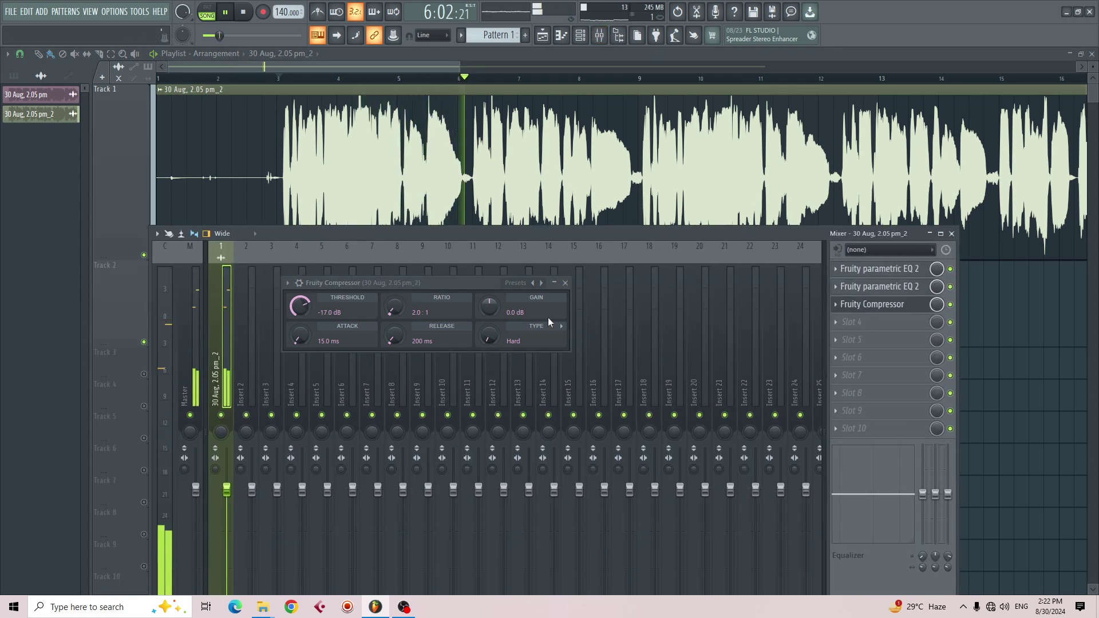
pyautogui.click(950, 304)
pyautogui.click(950, 304)
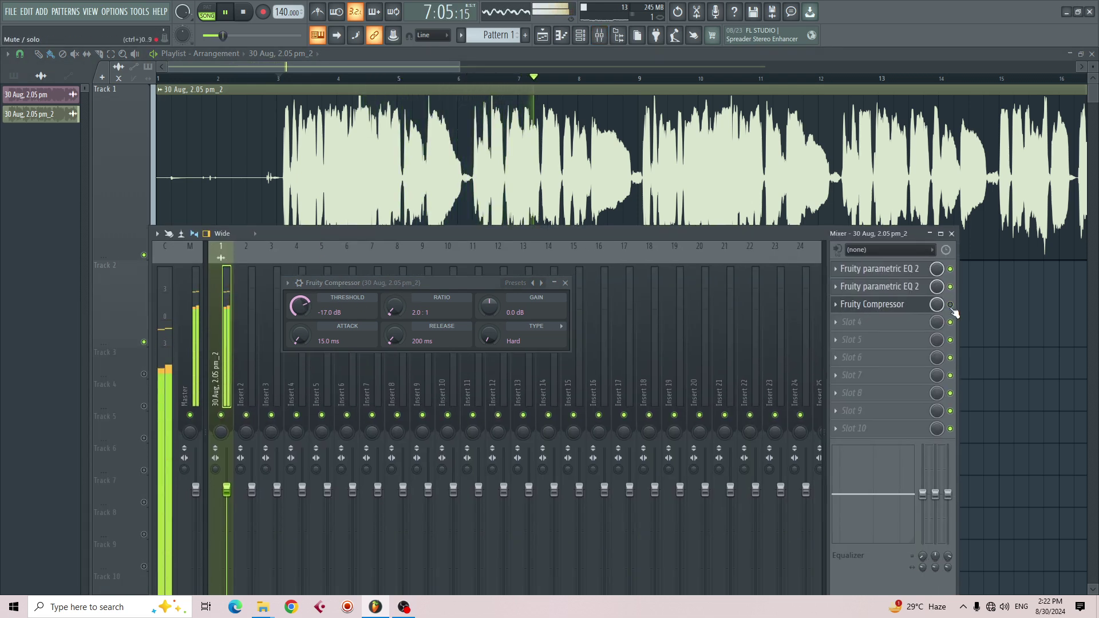
pyautogui.press('space')
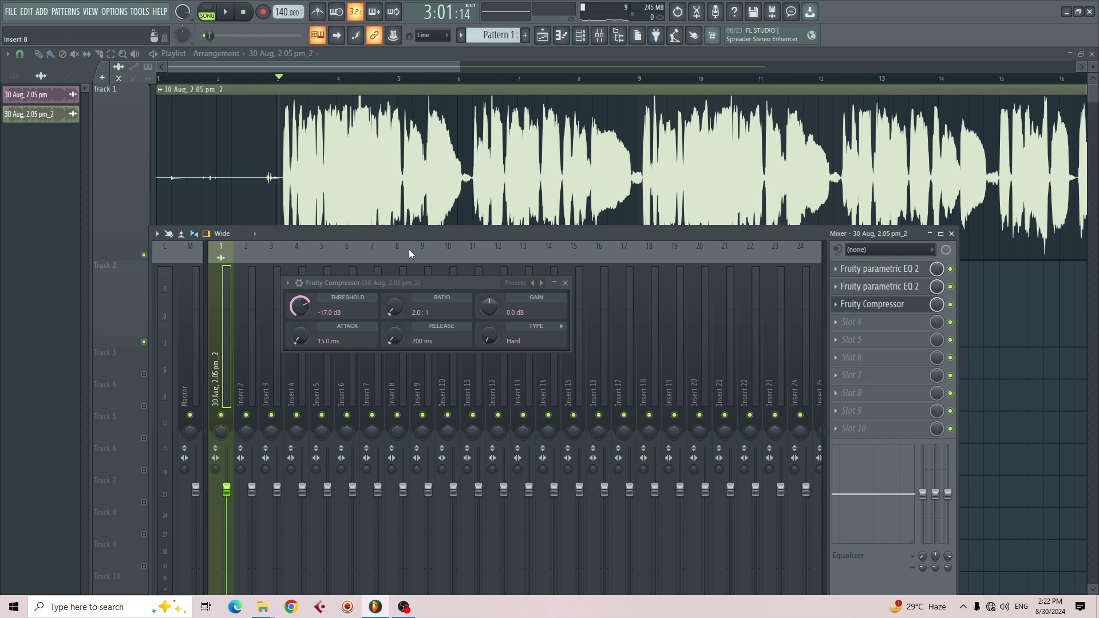
# Set the compressor's attack to 9.7 ms and its gain to 6 dB, check it by playing the vocal, and close it.
pyautogui.moveTo(441, 282); pyautogui.dragTo(435, 251)
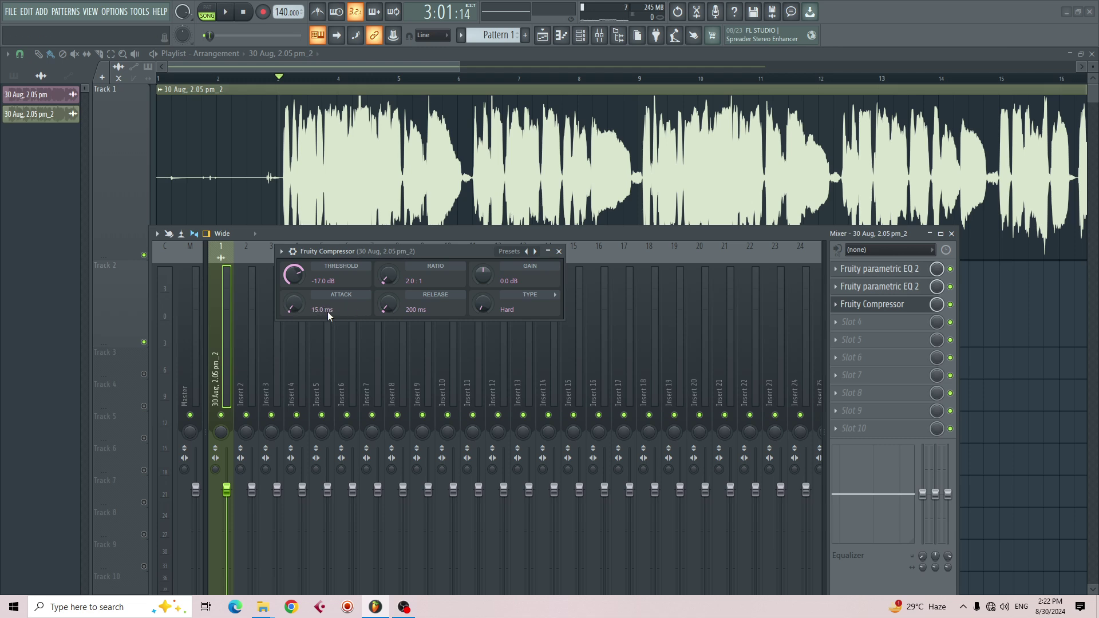
pyautogui.moveTo(321, 311); pyautogui.dragTo(322, 349)
pyautogui.press('space')
pyautogui.moveTo(486, 278); pyautogui.dragTo(486, 273)
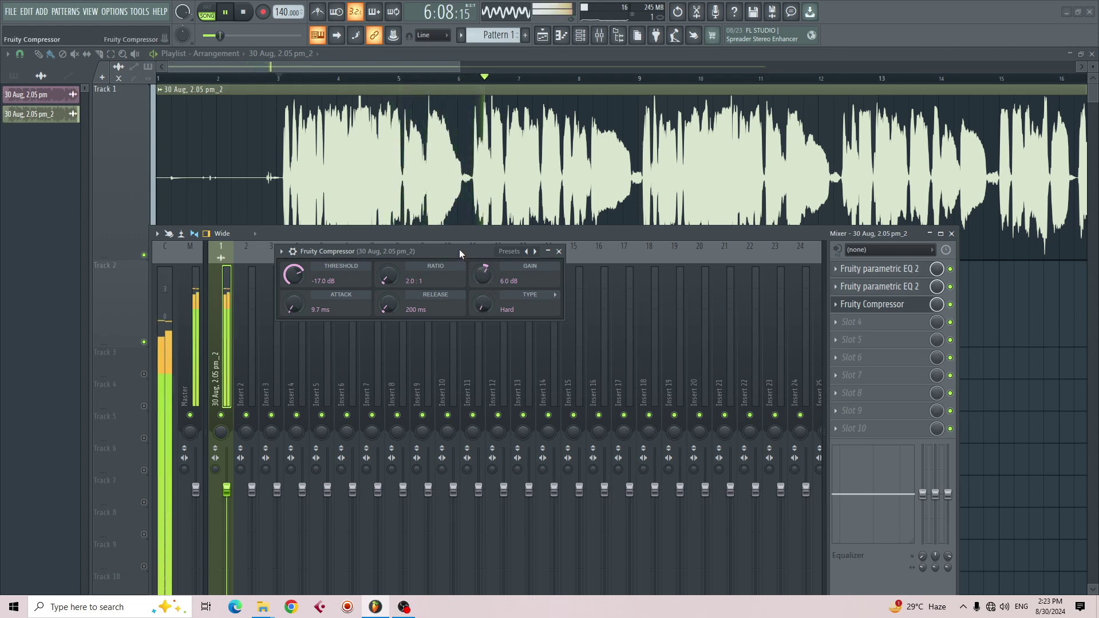
pyautogui.press('space')
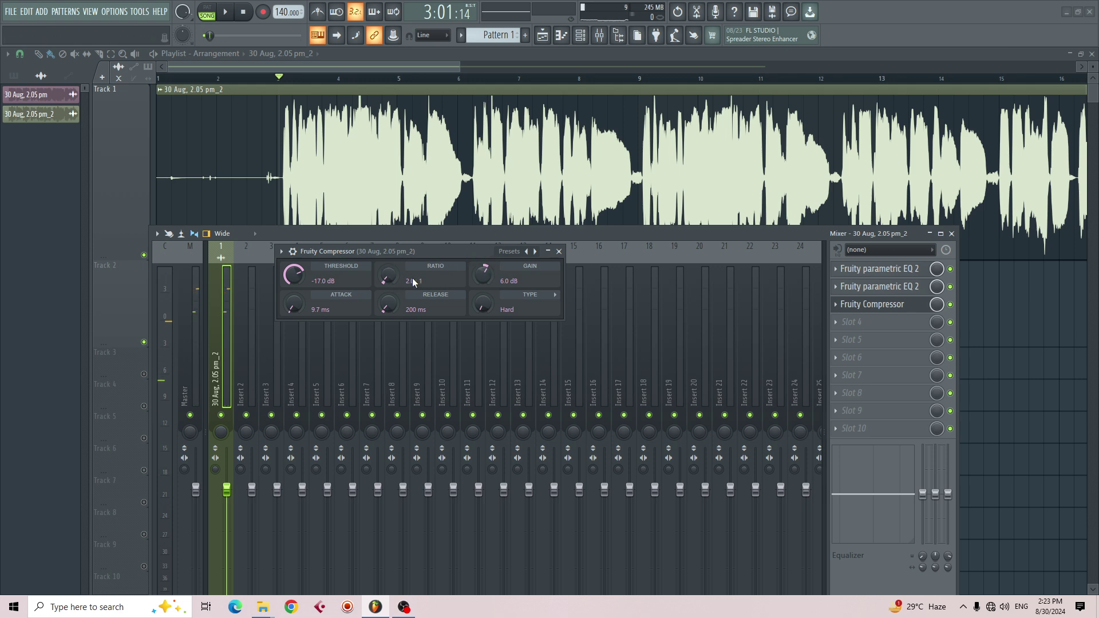
pyautogui.click(558, 252)
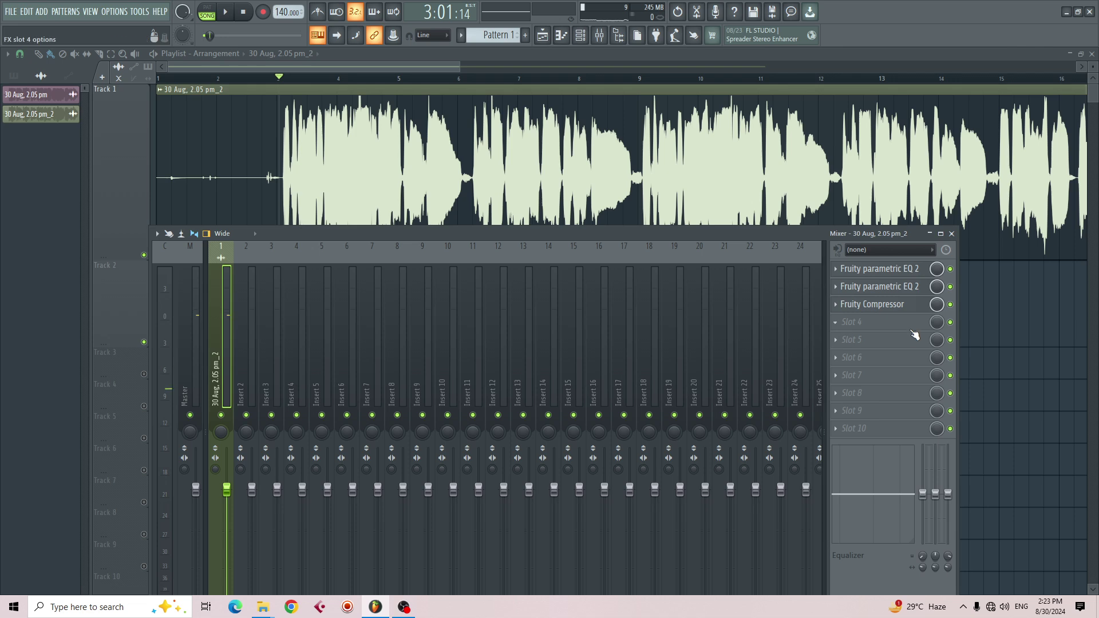
# Load Soundgoodizer in slot 4 of the vocal's mixer track, audition its other modes during playback, and keep mode A.
pyautogui.click(837, 327)
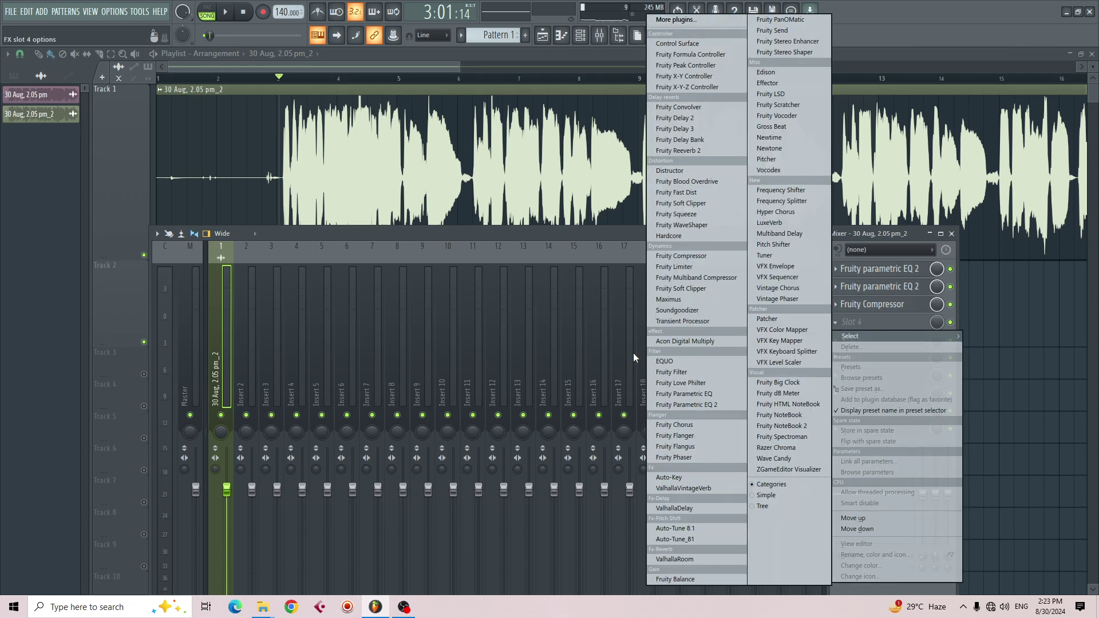
pyautogui.click(680, 316)
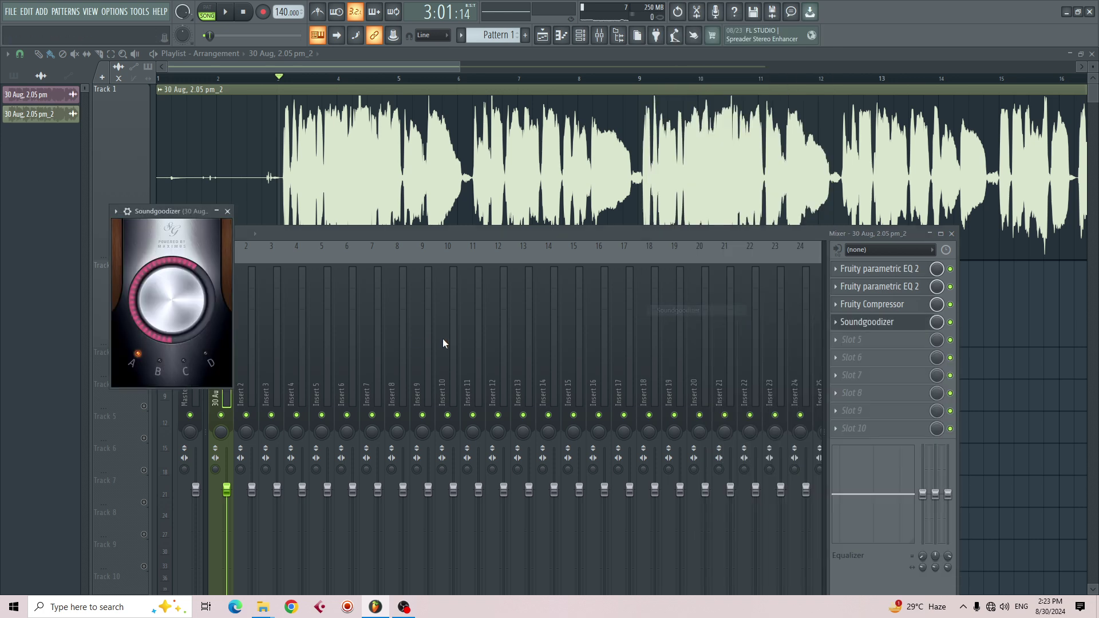
pyautogui.click(161, 365)
pyautogui.click(207, 360)
pyautogui.click(137, 359)
pyautogui.press('space')
pyautogui.click(167, 364)
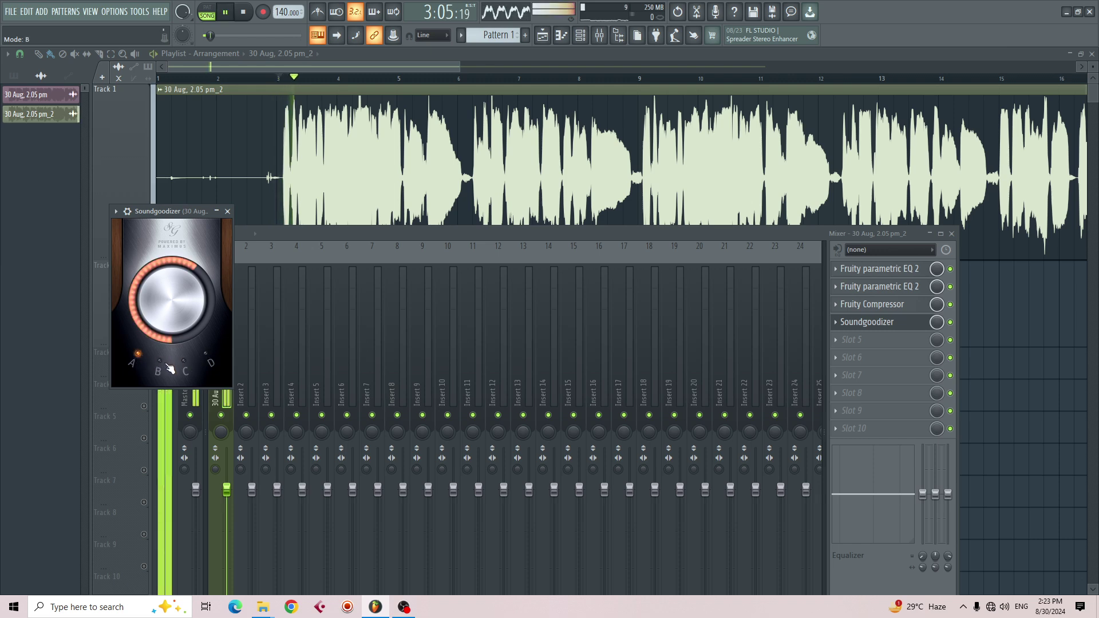
pyautogui.click(206, 360)
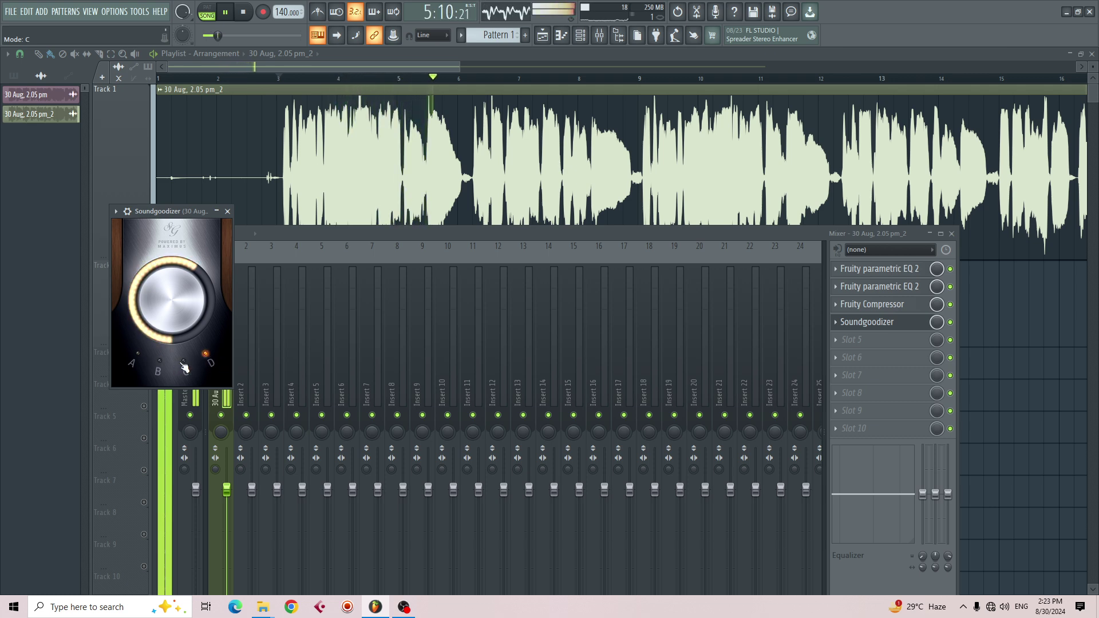
pyautogui.click(138, 358)
pyautogui.press('space')
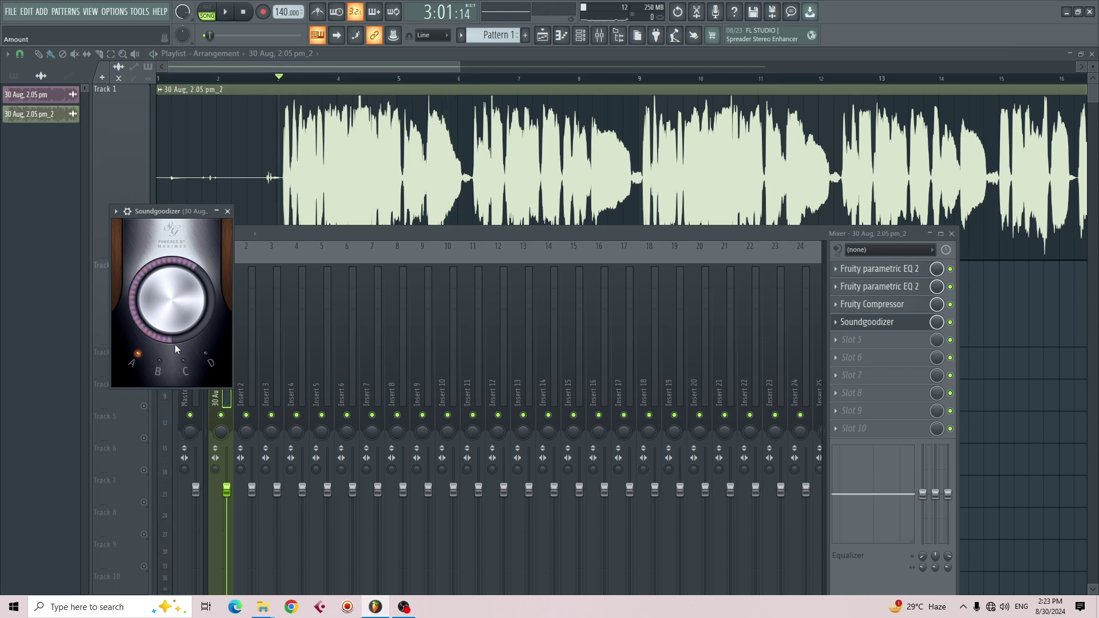
# Lower the Soundgoodizer amount to about a quarter, and compare the playing vocal with the effect bypassed and enabled.
pyautogui.moveTo(173, 316); pyautogui.dragTo(173, 346)
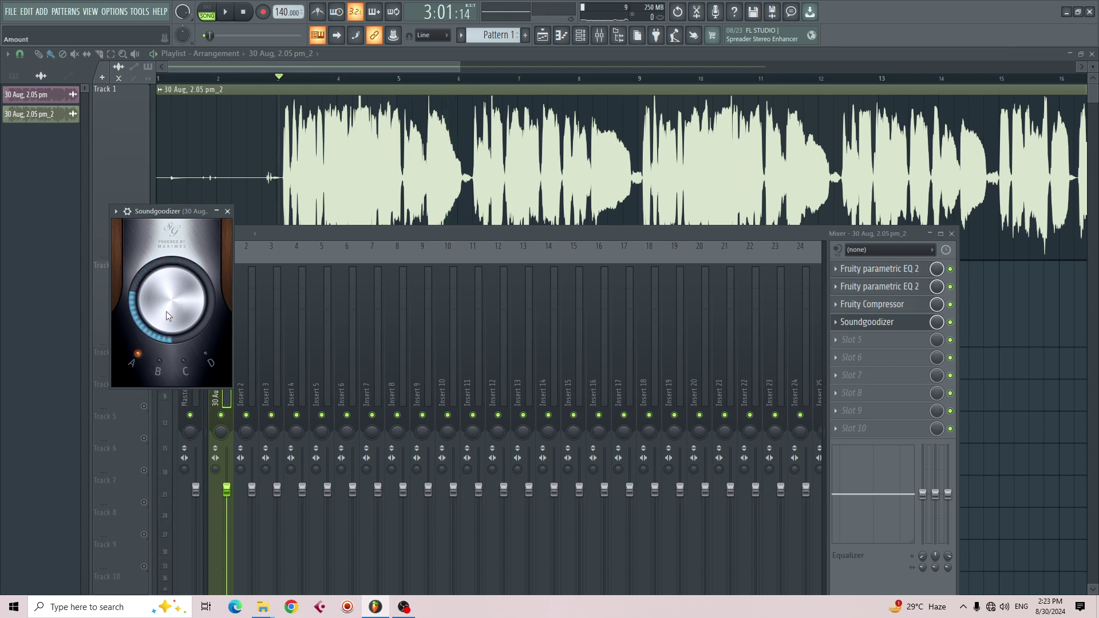
pyautogui.moveTo(173, 216); pyautogui.dragTo(340, 240)
pyautogui.press('space')
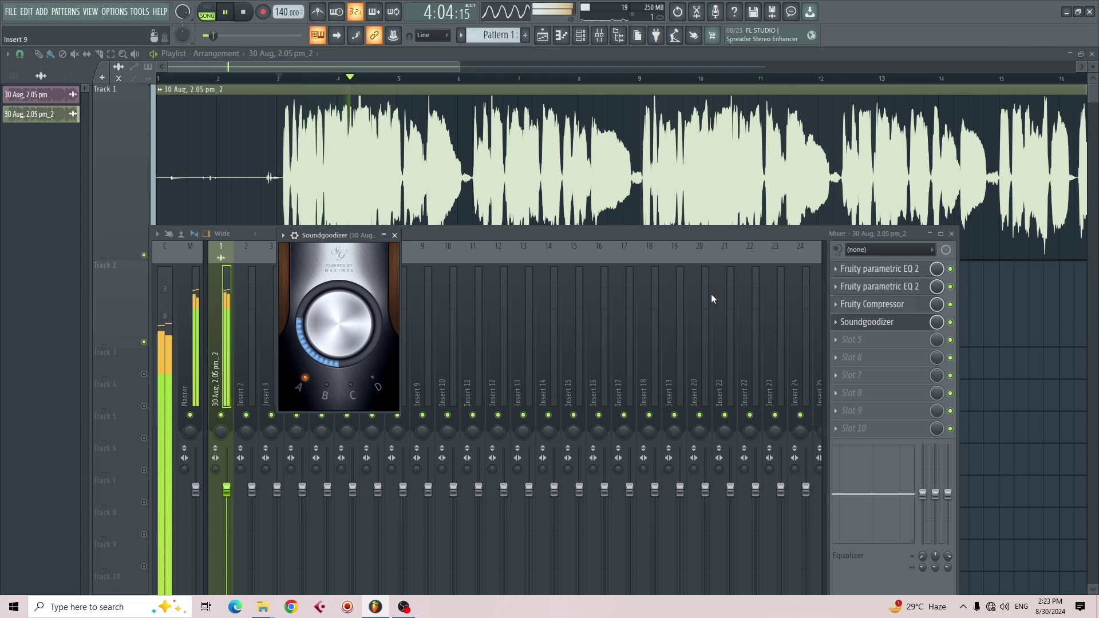
pyautogui.click(950, 322)
pyautogui.click(950, 322)
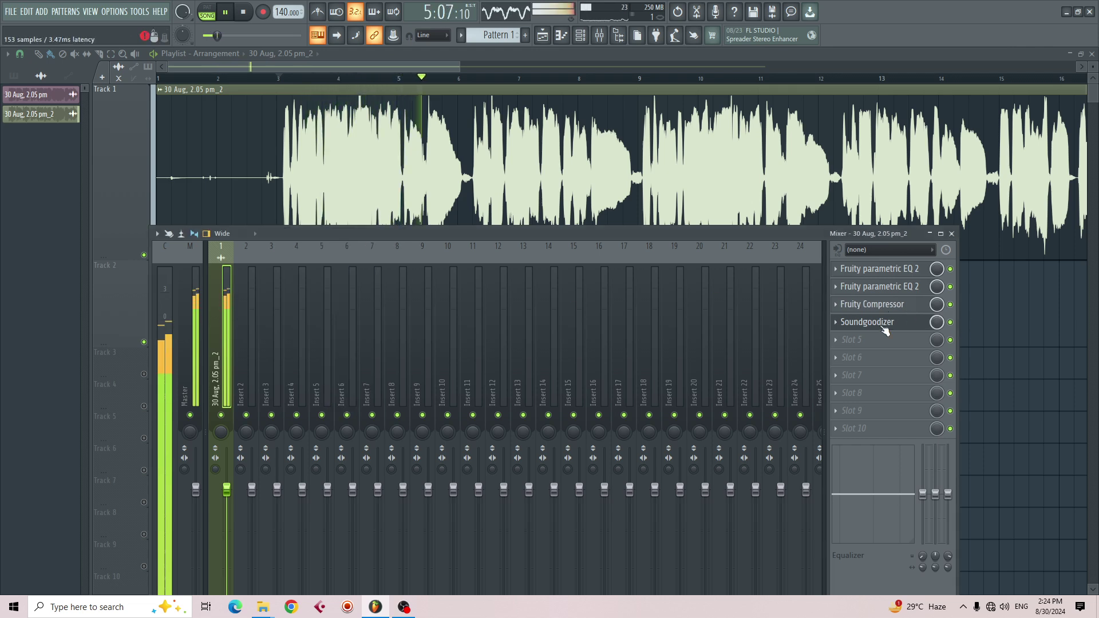
# Reopen Soundgoodizer, reduce its amount to about one sixth while the vocal plays, and stop playback.
pyautogui.click(881, 322)
pyautogui.moveTo(318, 328); pyautogui.dragTo(317, 348)
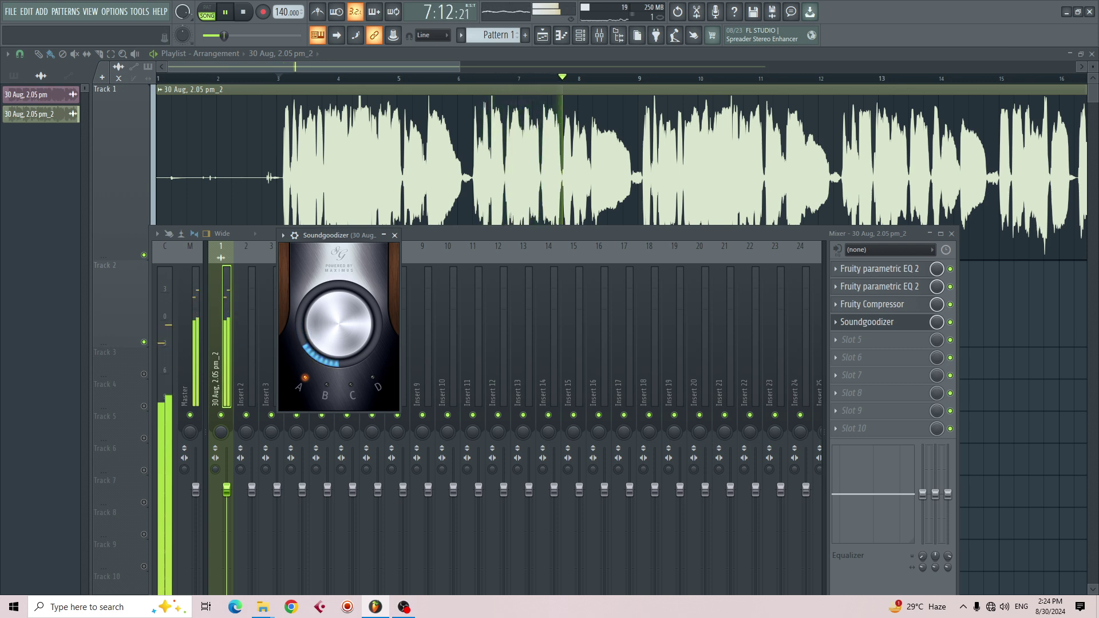
pyautogui.press('space')
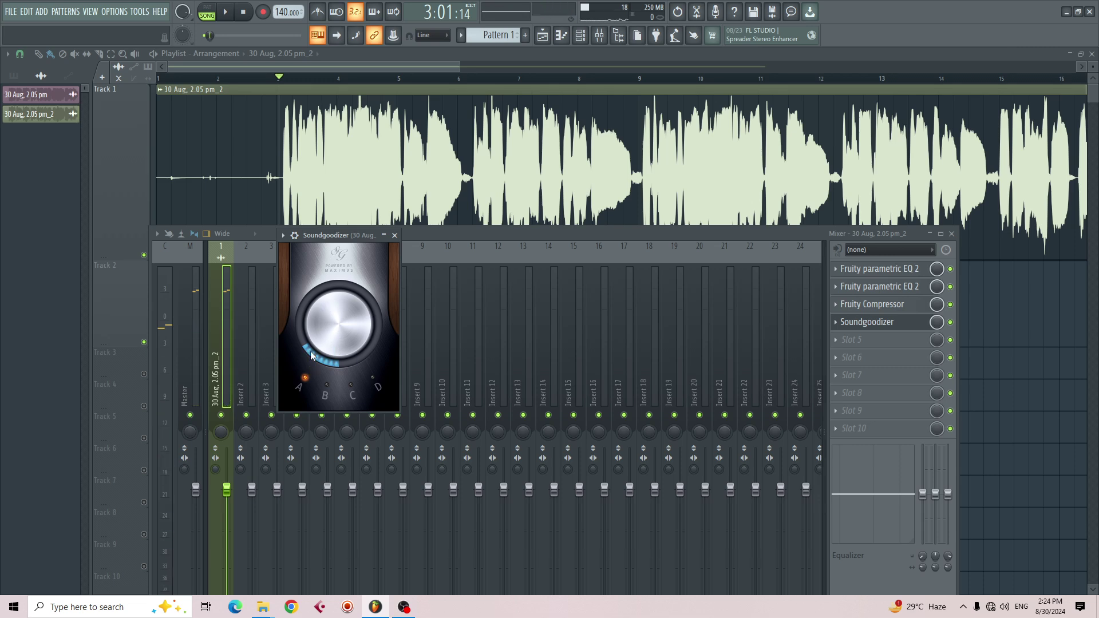
# Close Soundgoodizer, find Auto-Tune 8.1 by searching the effect plugins for "auto", and load it in slot 5 of the vocal's mixer track.
pyautogui.click(759, 230)
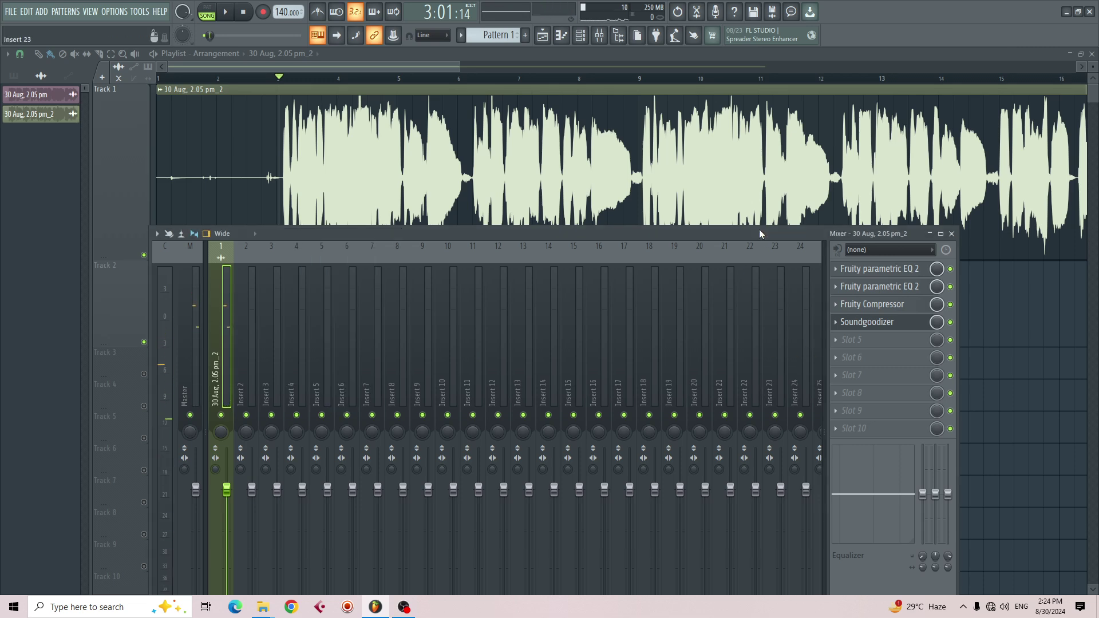
pyautogui.click(837, 340)
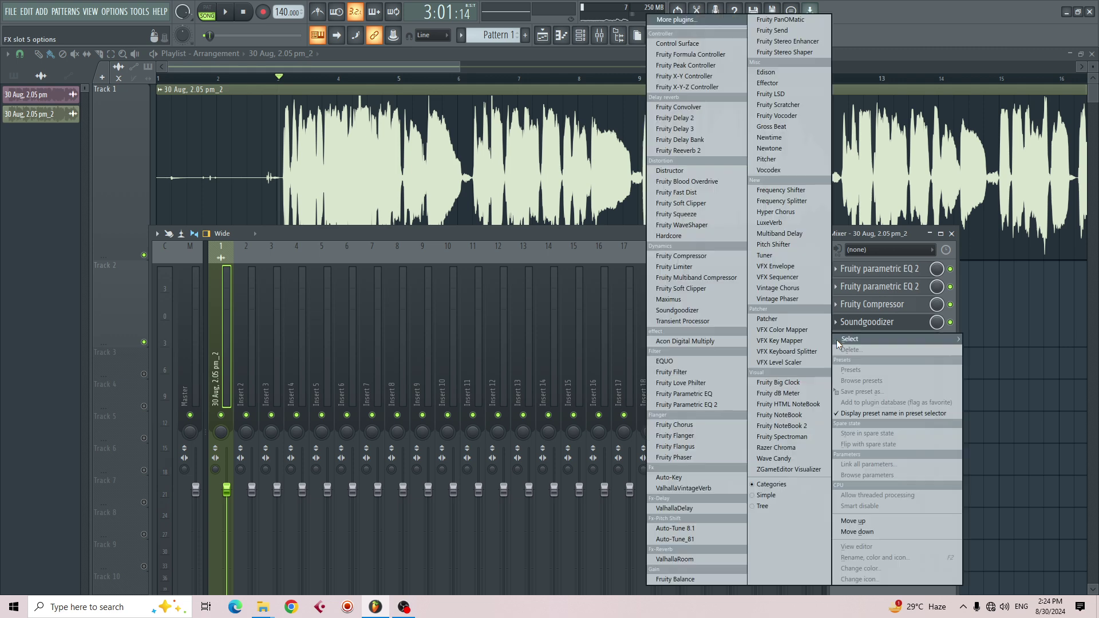
pyautogui.click(710, 23)
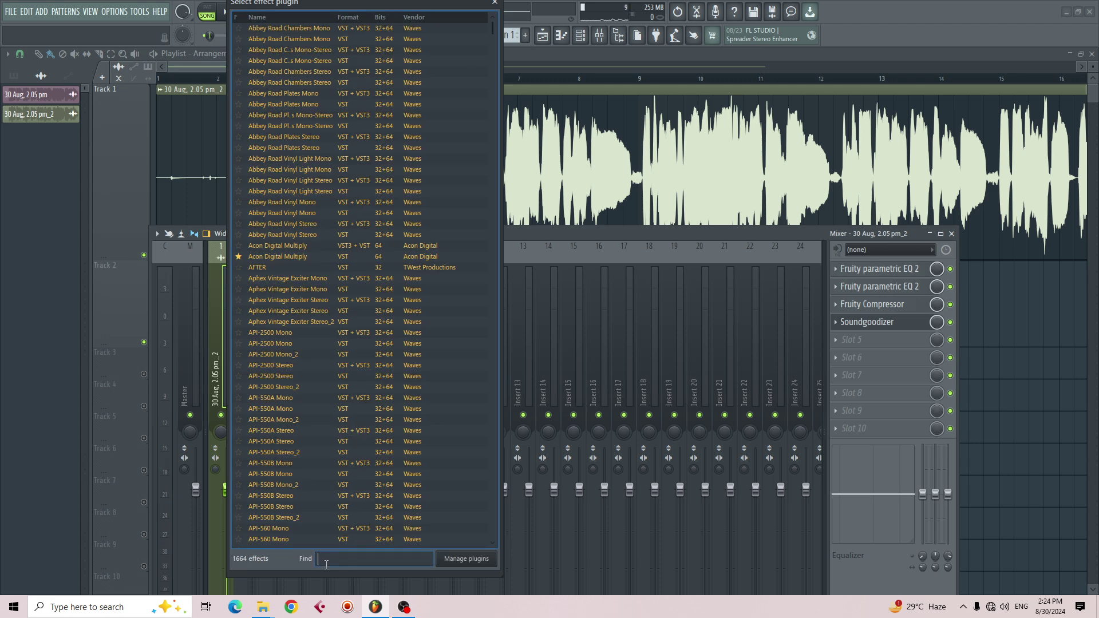
pyautogui.write('auto')
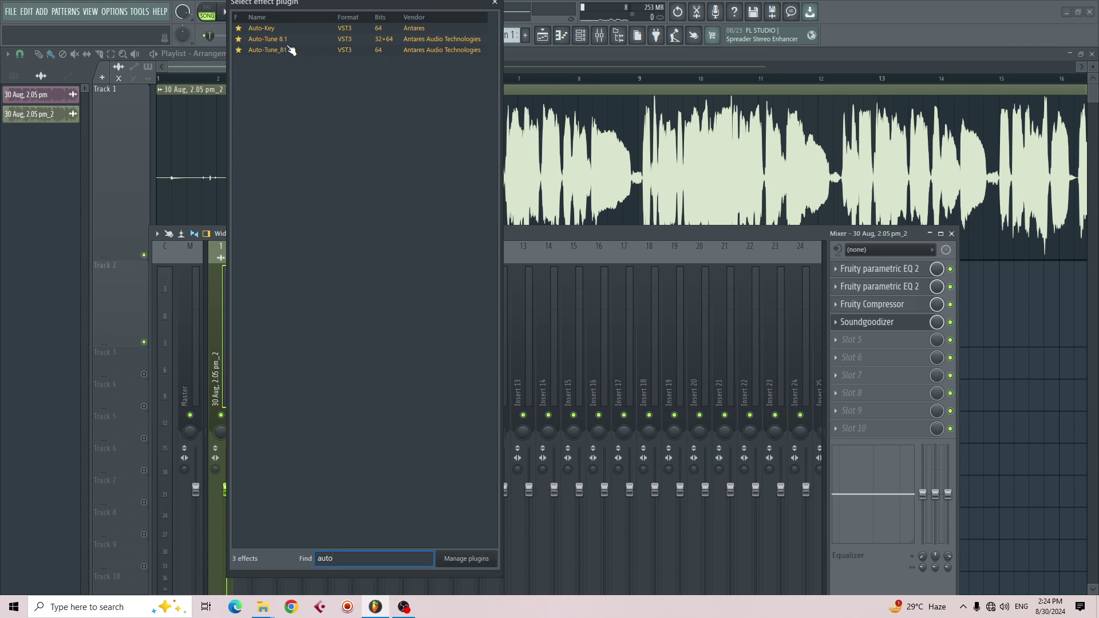
pyautogui.doubleClick(286, 39)
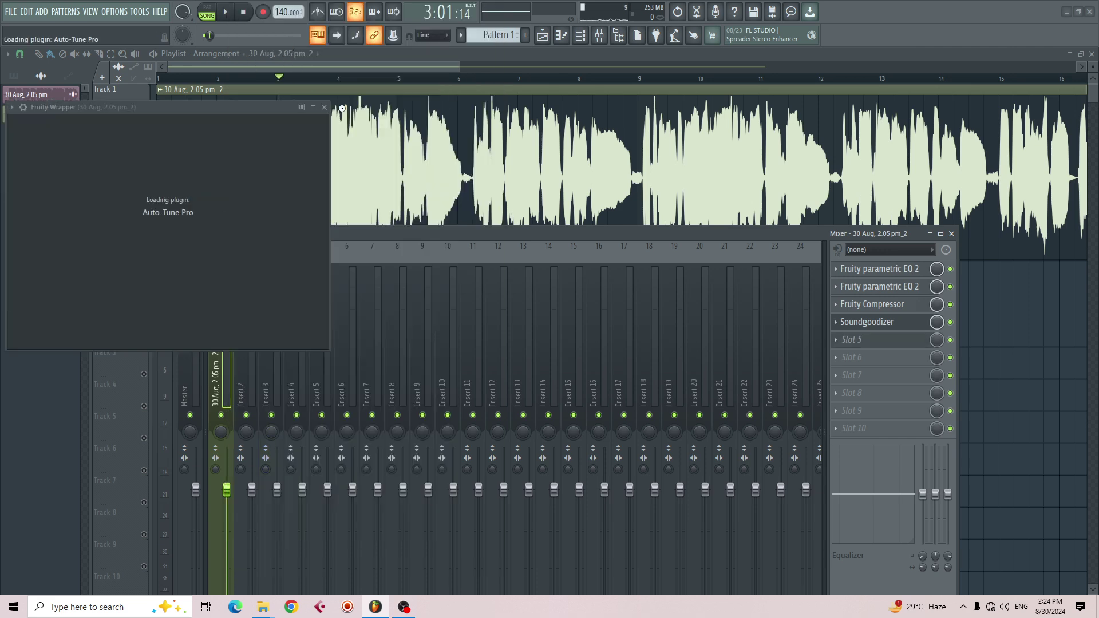
pyautogui.moveTo(291, 108); pyautogui.dragTo(477, 124)
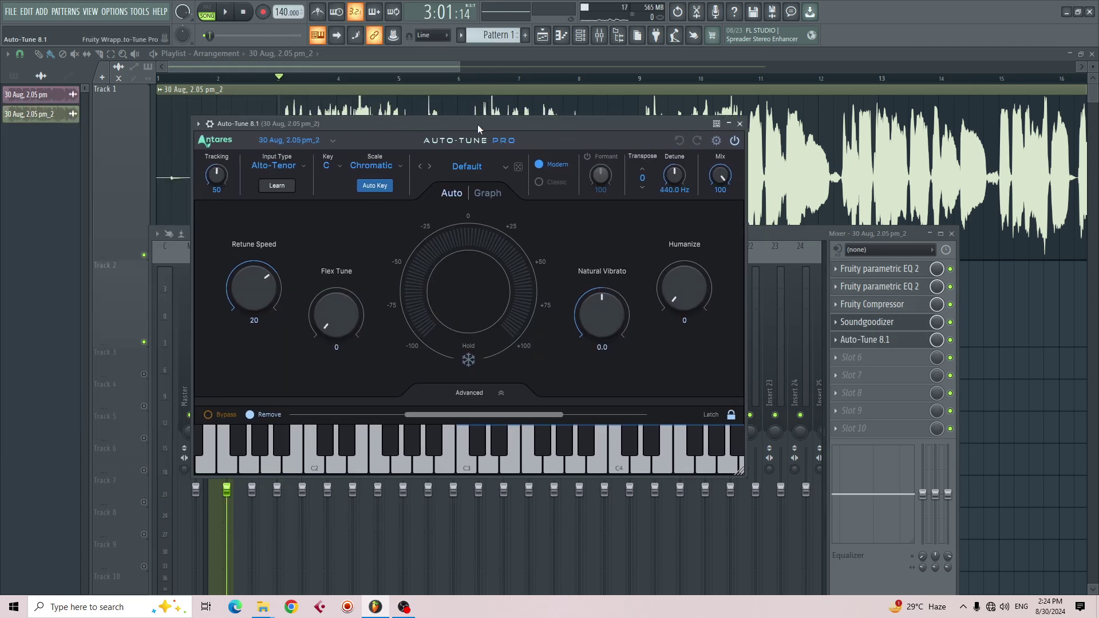
# Set Auto-Tune's input type to Low Male, its key to B and its scale to Minor, and close the plugin.
pyautogui.click(276, 166)
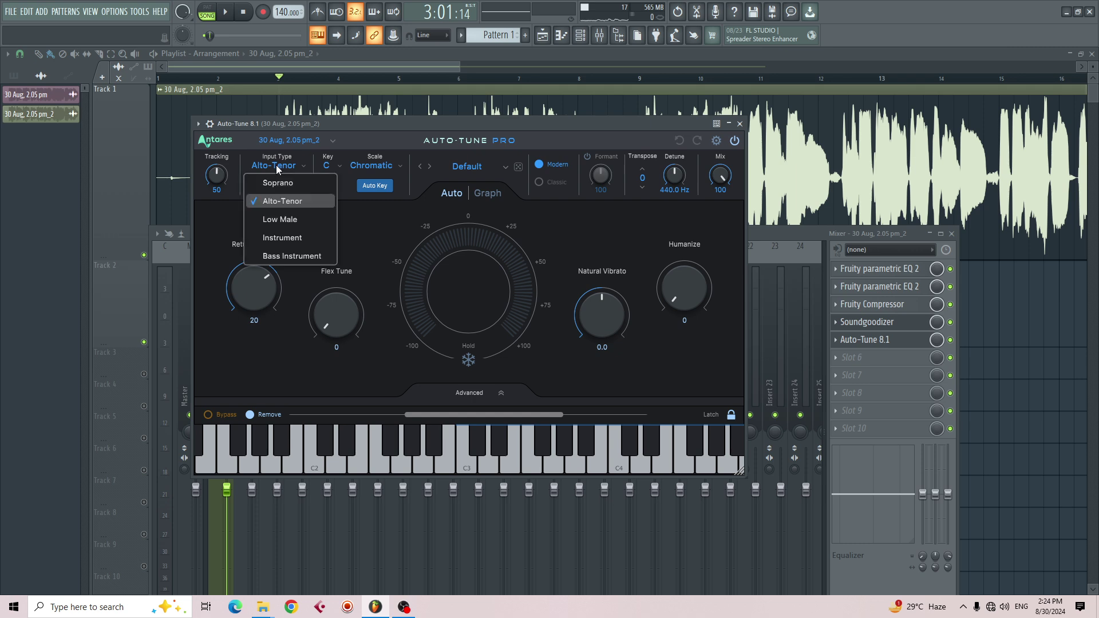
pyautogui.click(281, 221)
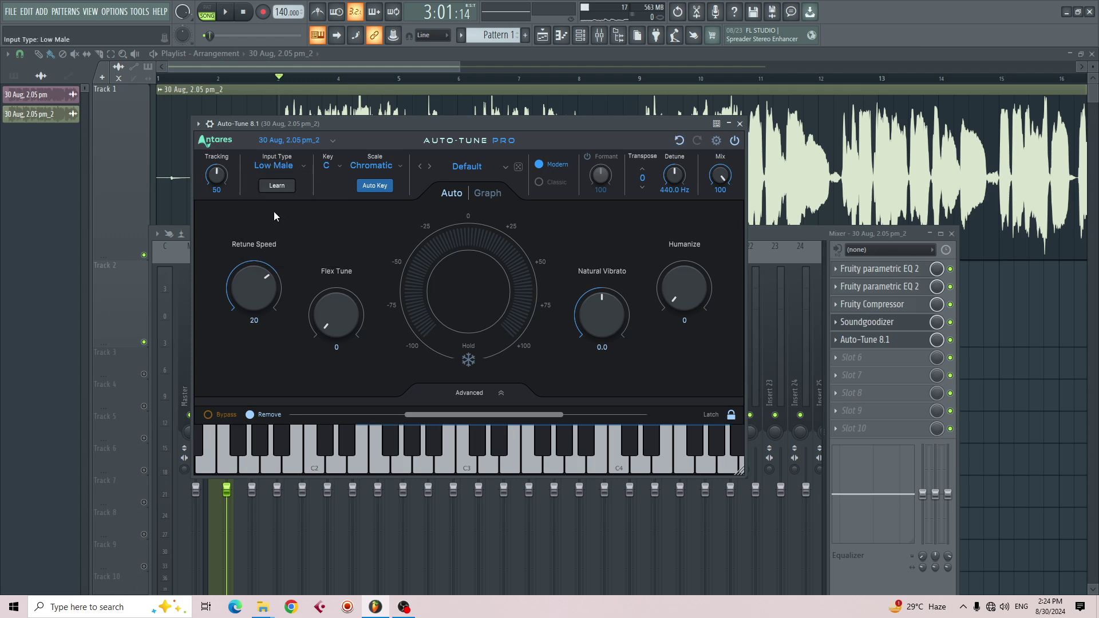
pyautogui.click(337, 169)
pyautogui.click(336, 384)
pyautogui.click(379, 171)
pyautogui.click(388, 156)
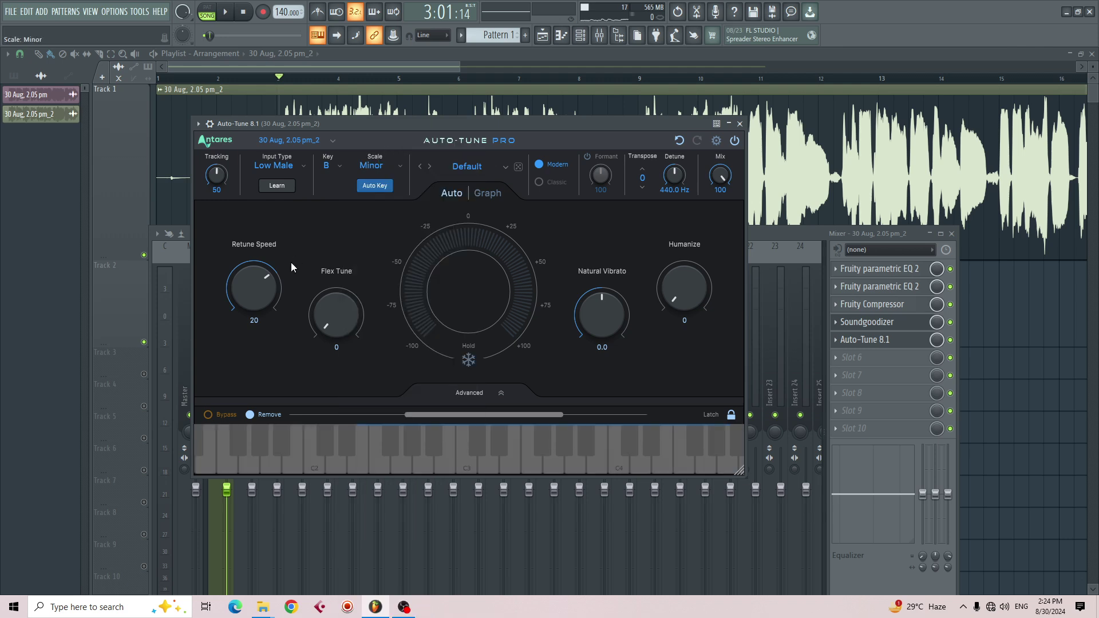
pyautogui.scroll(3, 261, 287)
pyautogui.press('Escape')
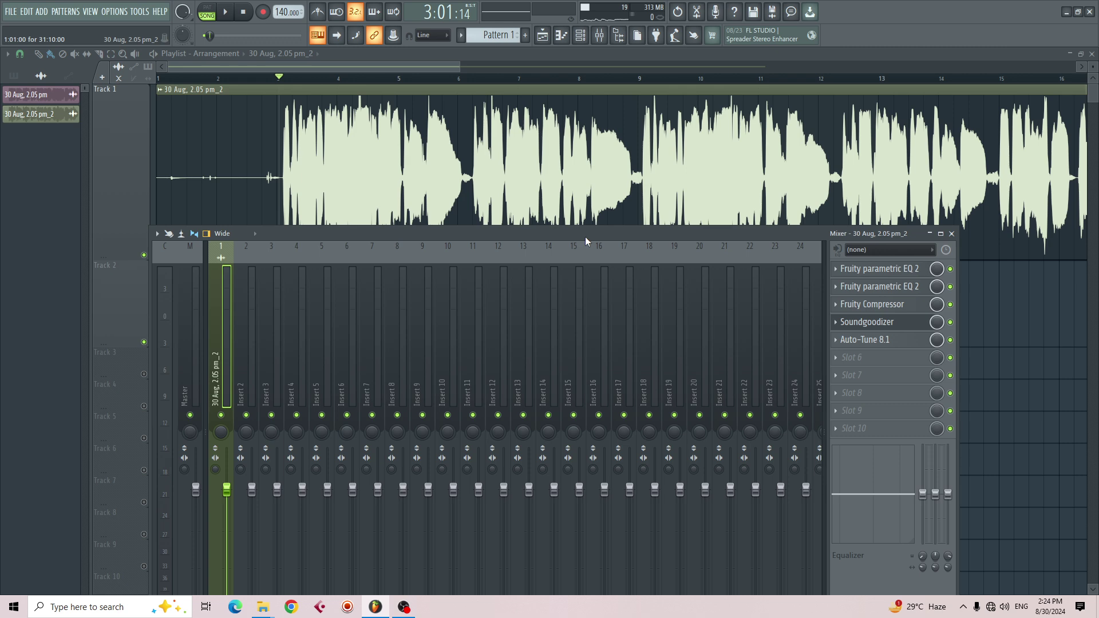
# Load Fruity Reeverb 2 in slot 6 of the vocal's mixer track and set its decay time to 1.5 seconds.
pyautogui.moveTo(585, 235); pyautogui.dragTo(586, 172)
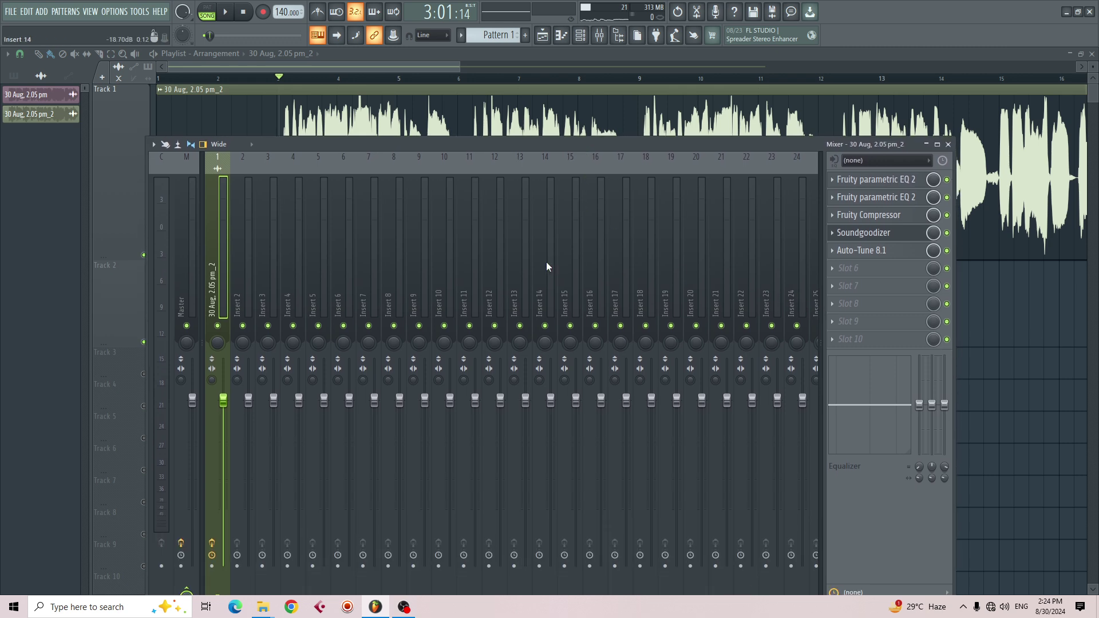
pyautogui.click(835, 272)
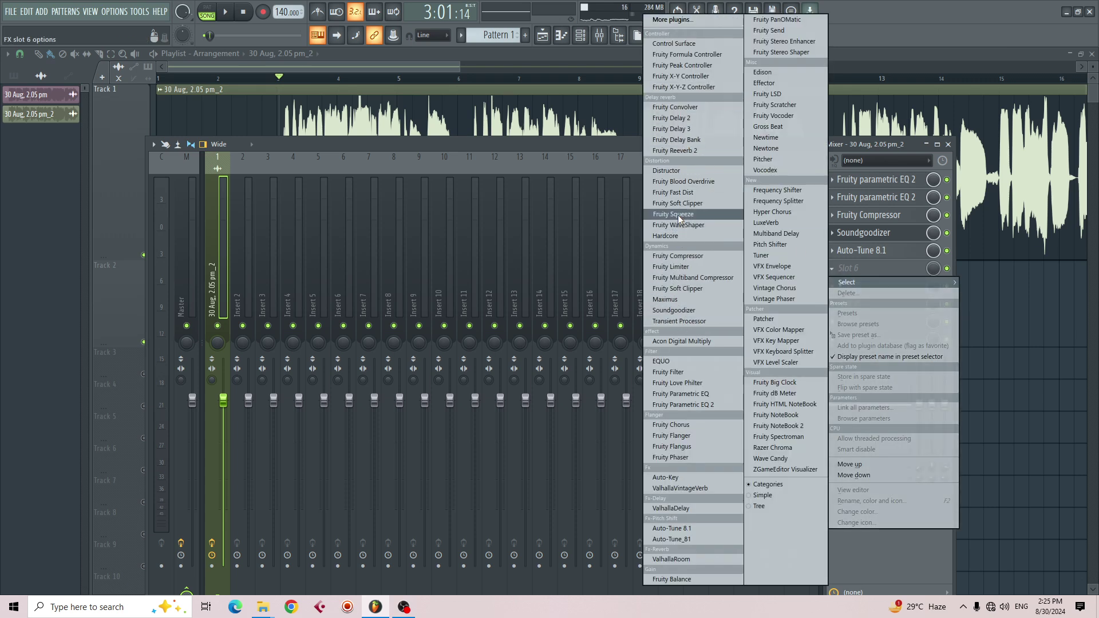
pyautogui.click(677, 151)
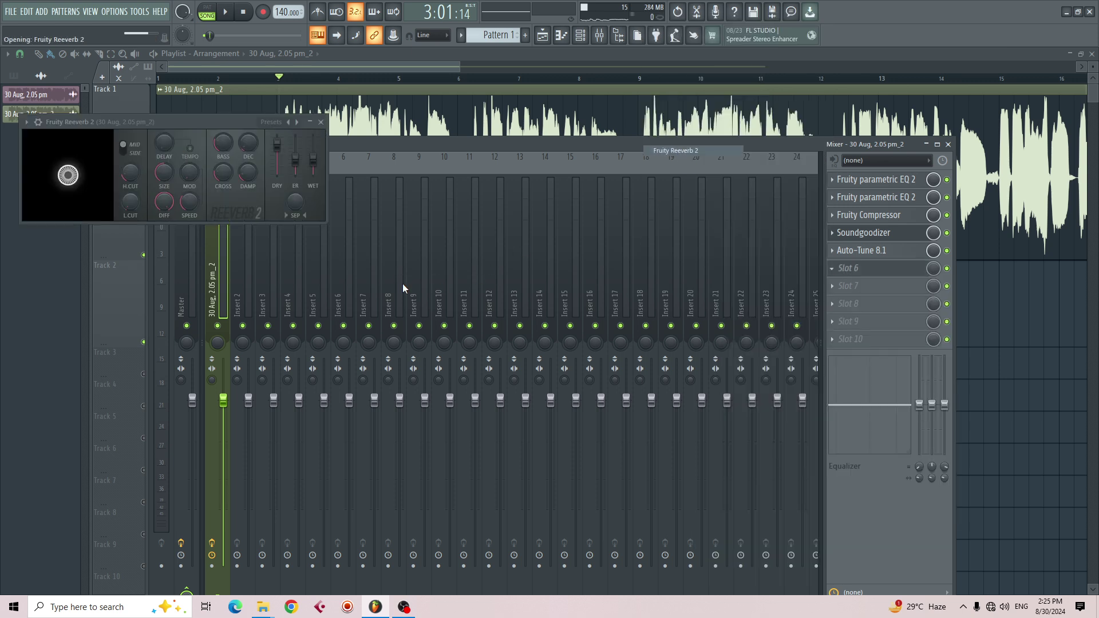
pyautogui.moveTo(213, 122); pyautogui.dragTo(404, 250)
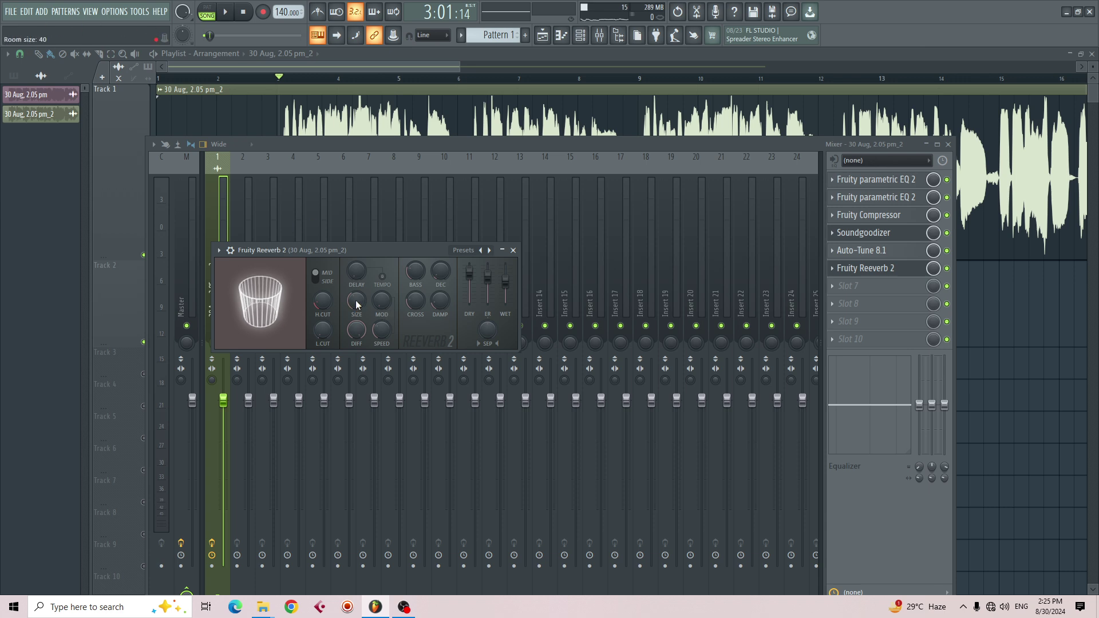
pyautogui.moveTo(413, 274); pyautogui.dragTo(440, 286)
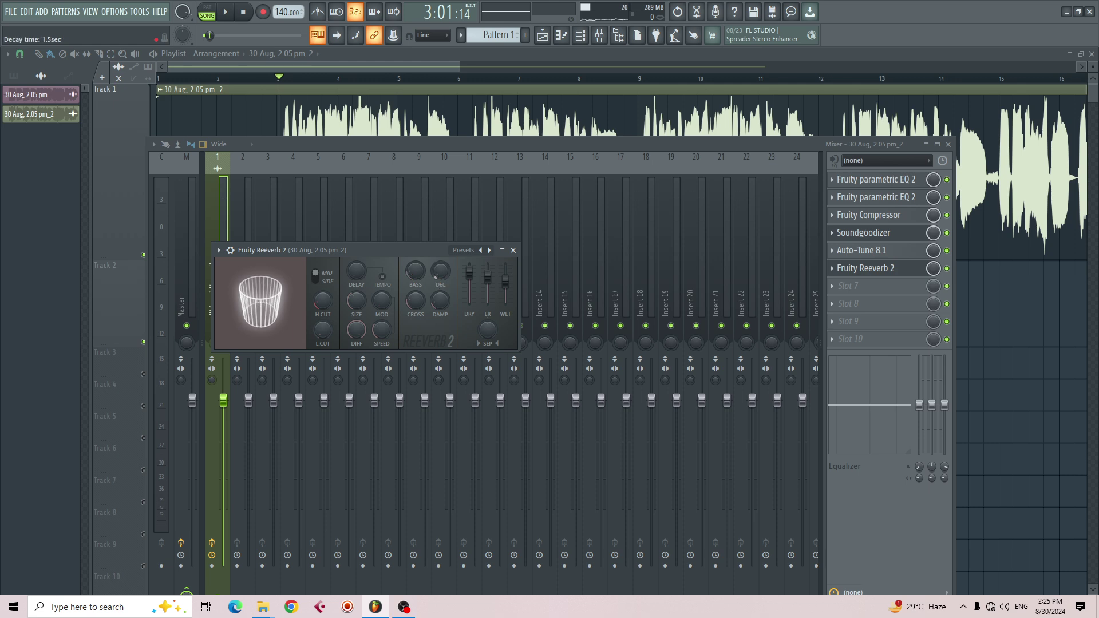
pyautogui.moveTo(356, 271); pyautogui.dragTo(356, 279)
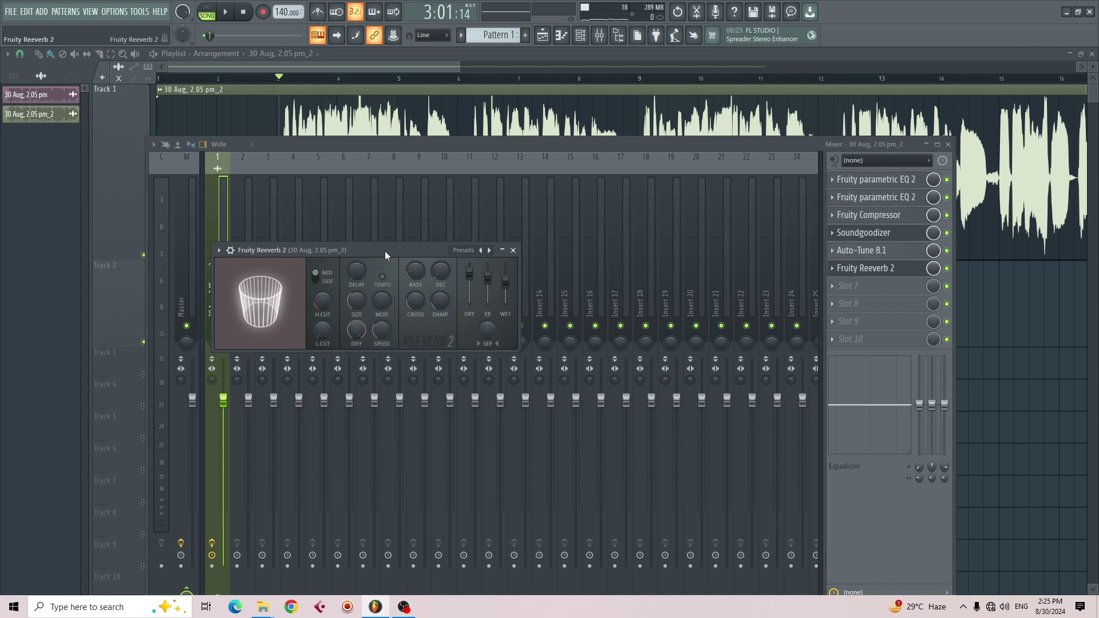
pyautogui.moveTo(386, 251); pyautogui.dragTo(355, 250)
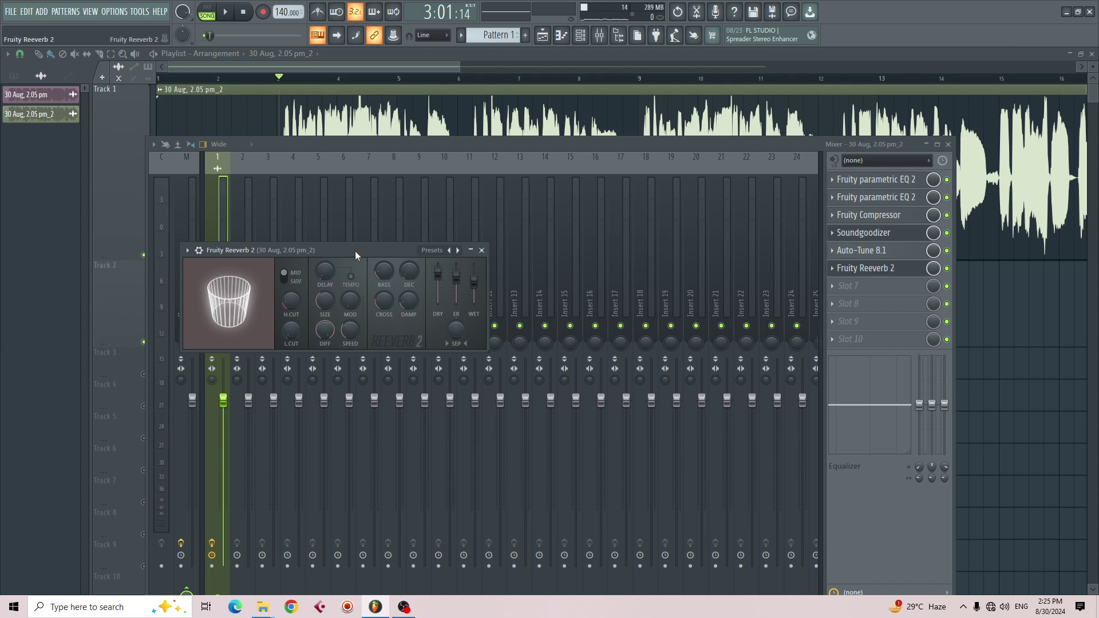
# Play the vocal while balancing the reverb's early-reflection and wet levels, and try a bass multiplier of 51%.
pyautogui.press('space')
pyautogui.moveTo(461, 280); pyautogui.dragTo(473, 293)
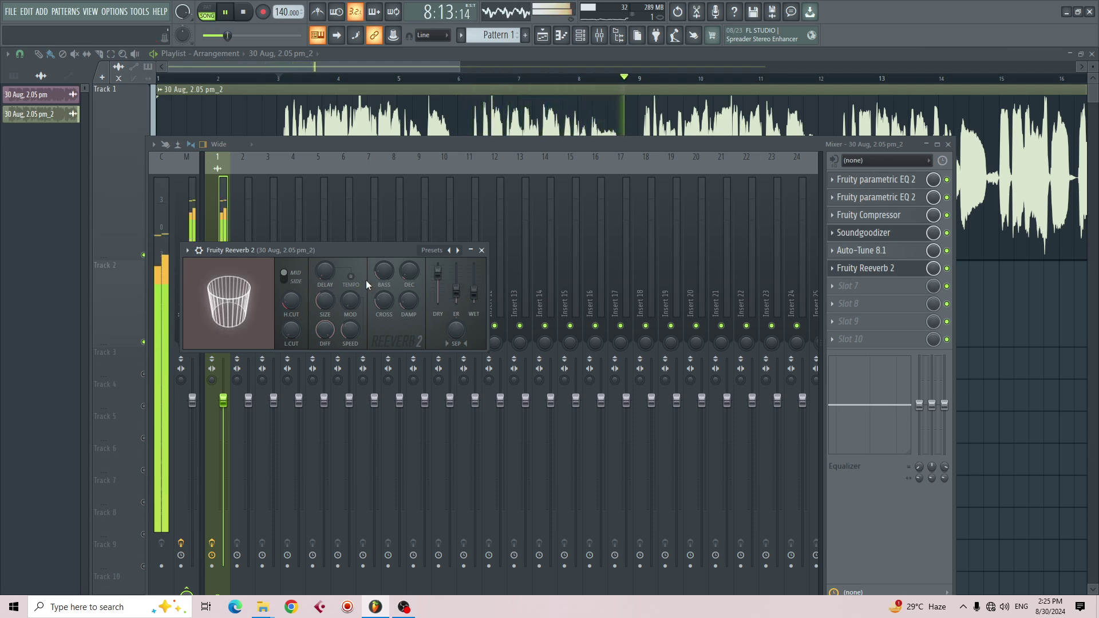
pyautogui.moveTo(376, 274); pyautogui.dragTo(376, 286)
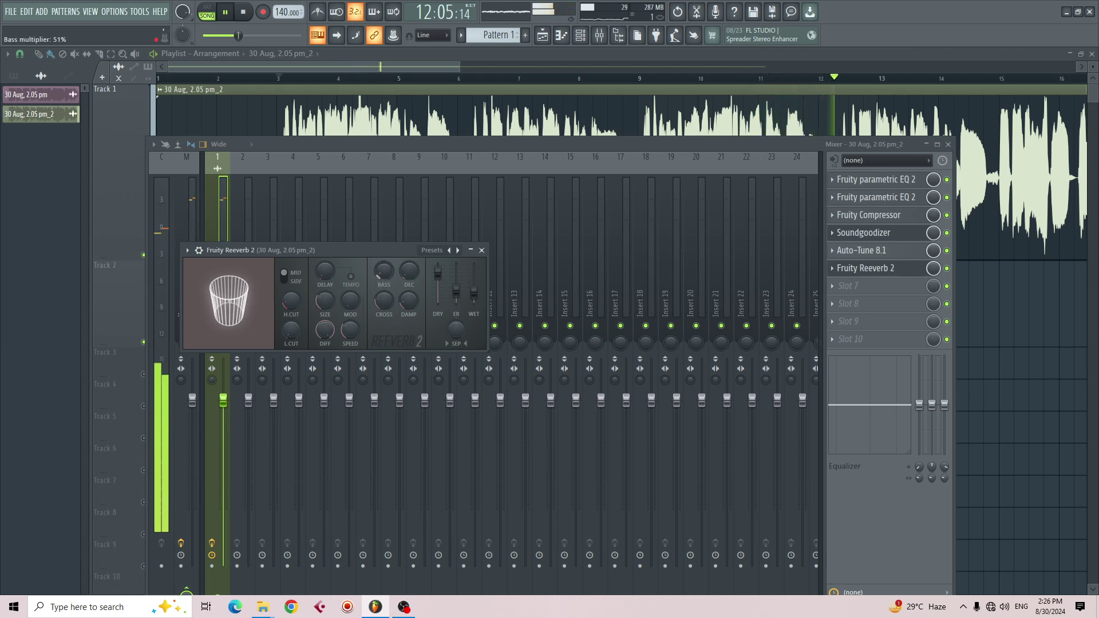
pyautogui.moveTo(456, 292); pyautogui.dragTo(474, 286)
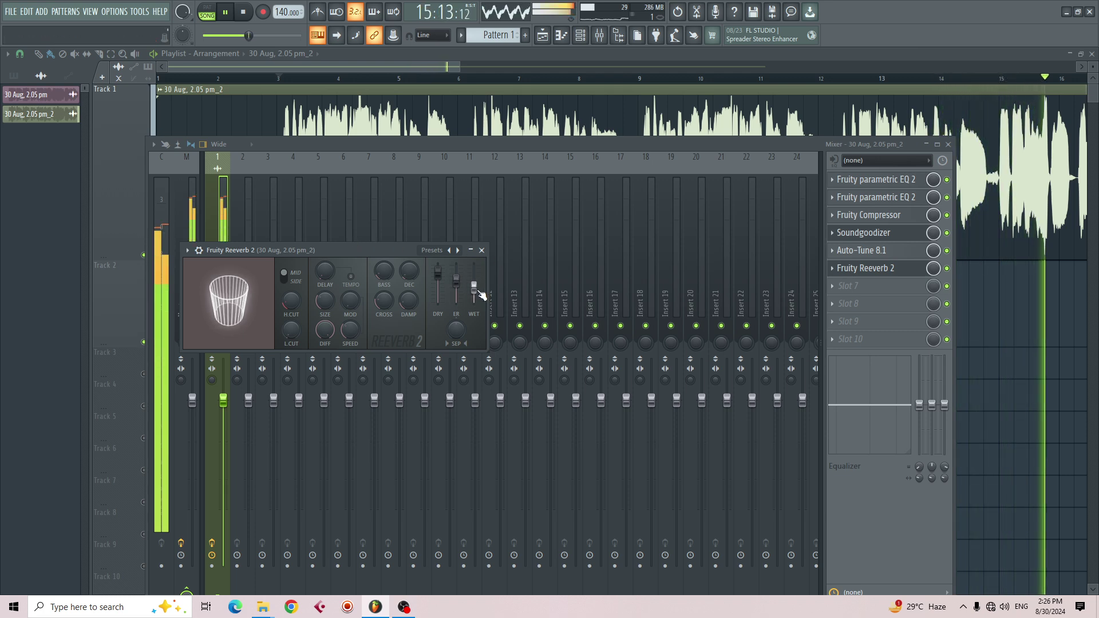
pyautogui.moveTo(474, 286)
pyautogui.mouseDown()
pyautogui.moveTo(474, 276)
pyautogui.moveTo(477, 290)
pyautogui.mouseUp()
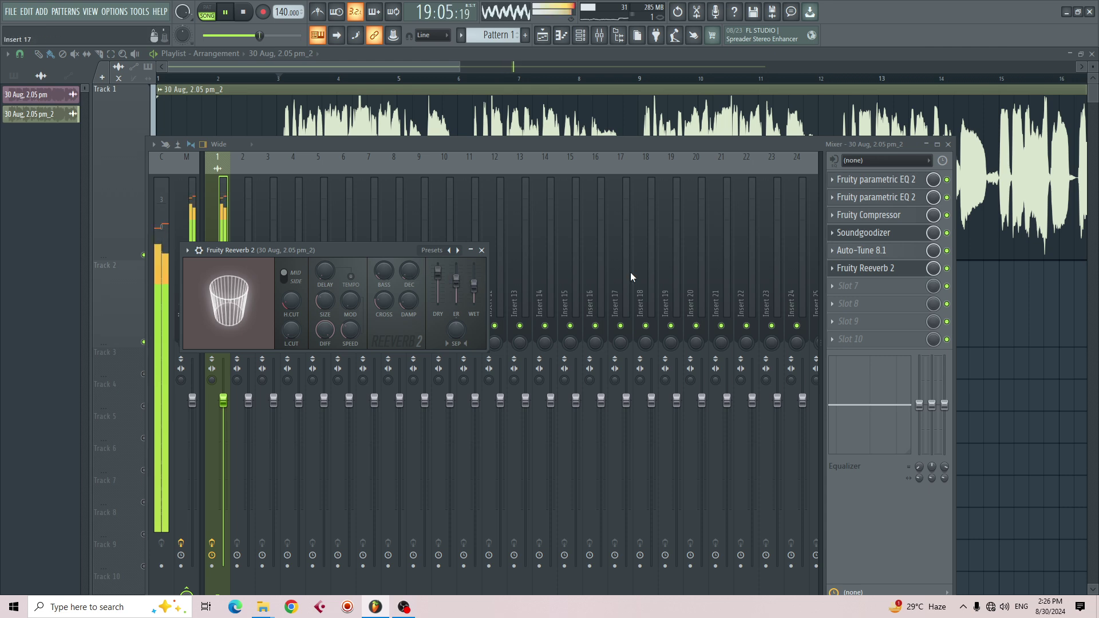
# Reopen the reverb during playback, try a dry level of 102%, reset it to its default, and stop playback.
pyautogui.click(948, 276)
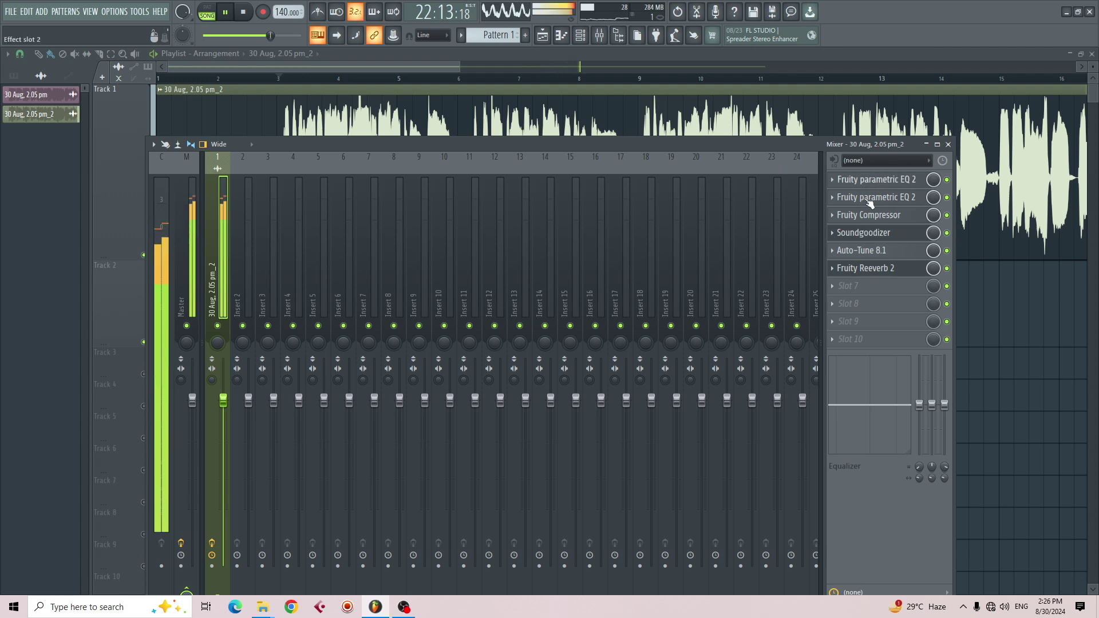
pyautogui.click(891, 272)
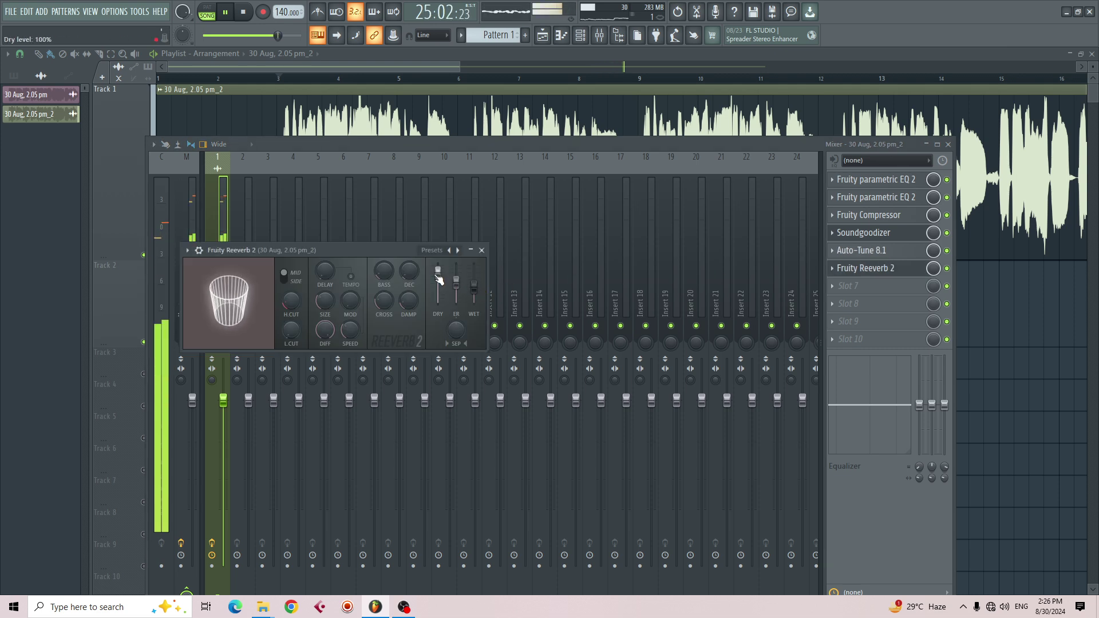
pyautogui.moveTo(438, 275); pyautogui.dragTo(438, 273)
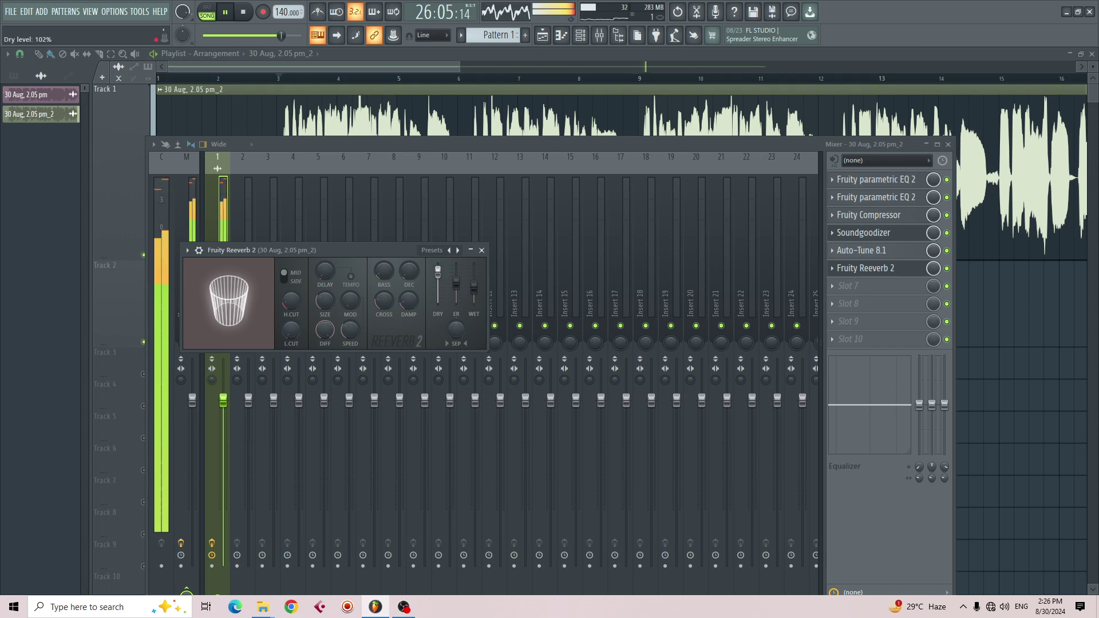
pyautogui.rightClick(438, 273)
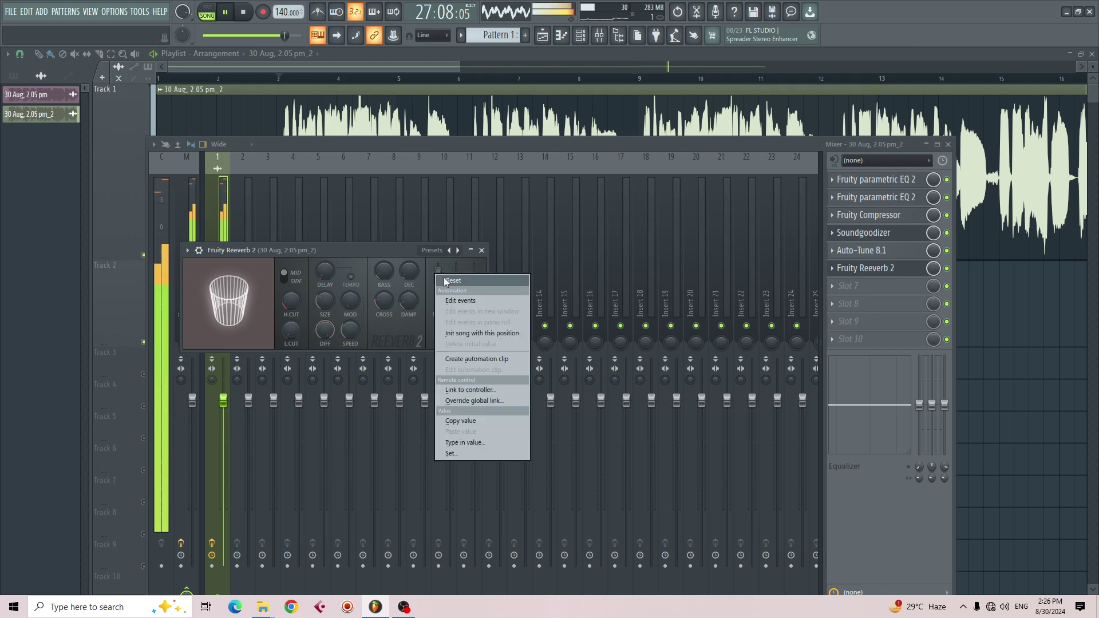
pyautogui.click(444, 279)
pyautogui.press('space')
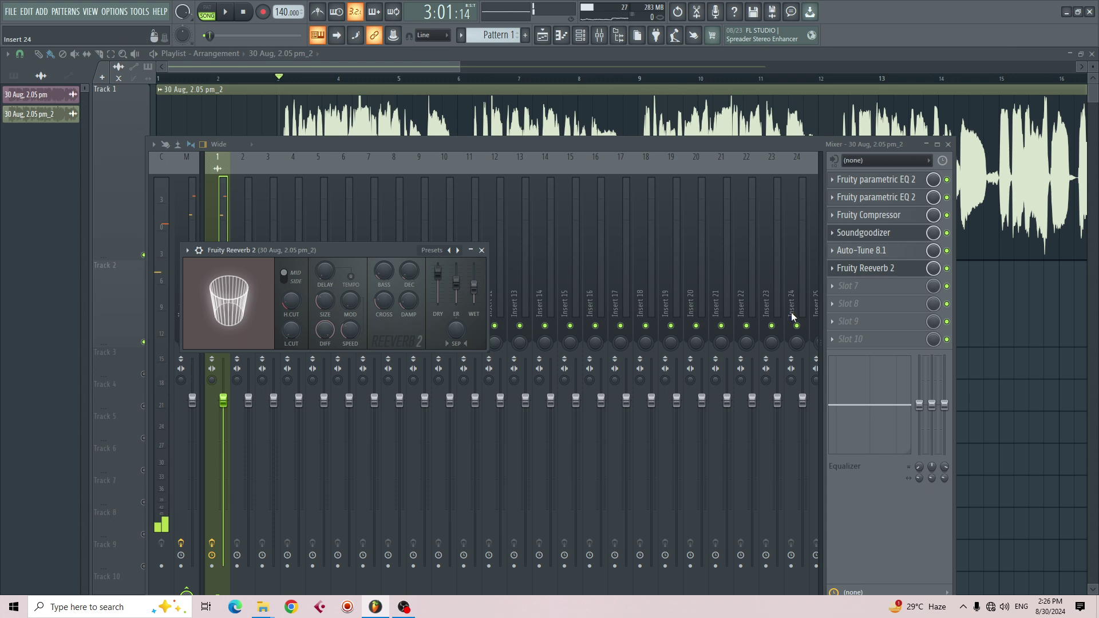
# Load Fruity Delay 3 in slot 7 of the vocal's mixer track and apply its Ping pong preset.
pyautogui.click(831, 286)
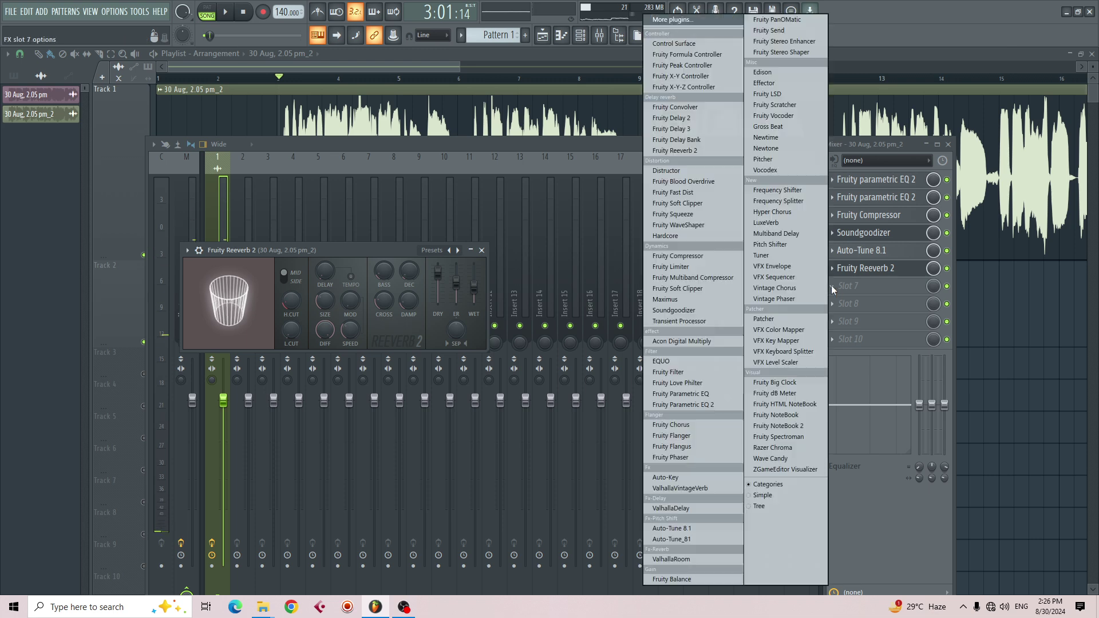
pyautogui.click(672, 129)
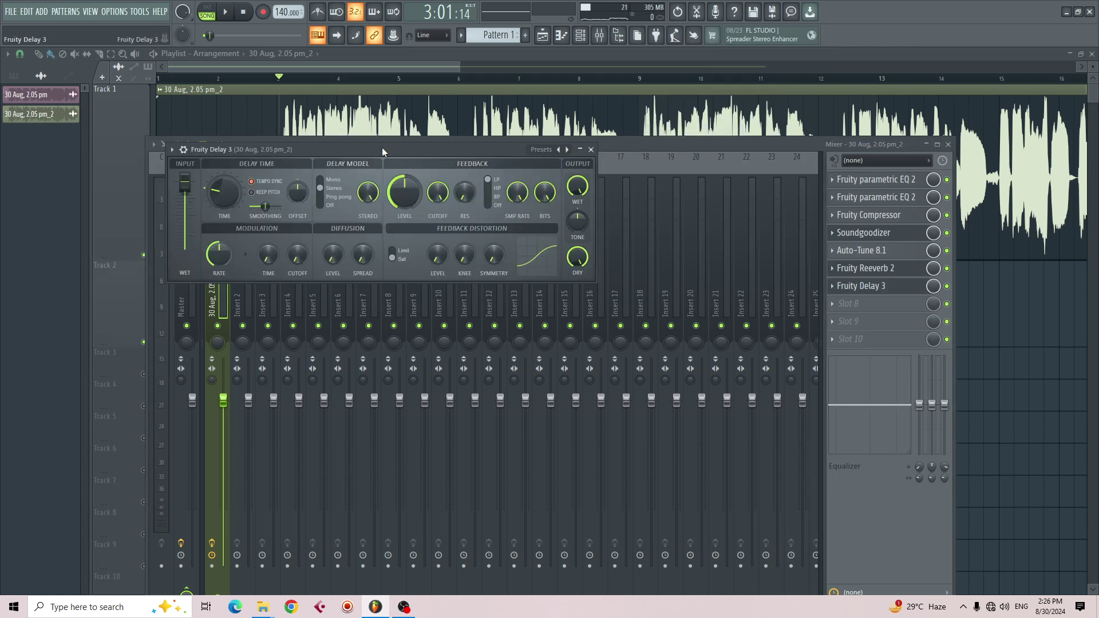
pyautogui.click(172, 150)
pyautogui.moveTo(206, 194)
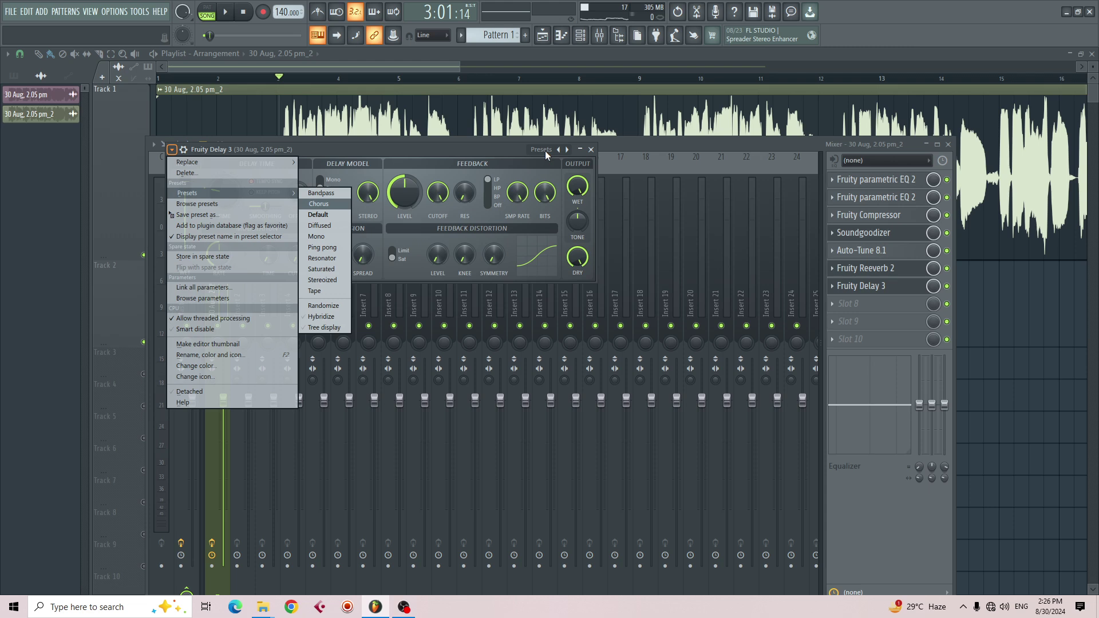
pyautogui.click(325, 249)
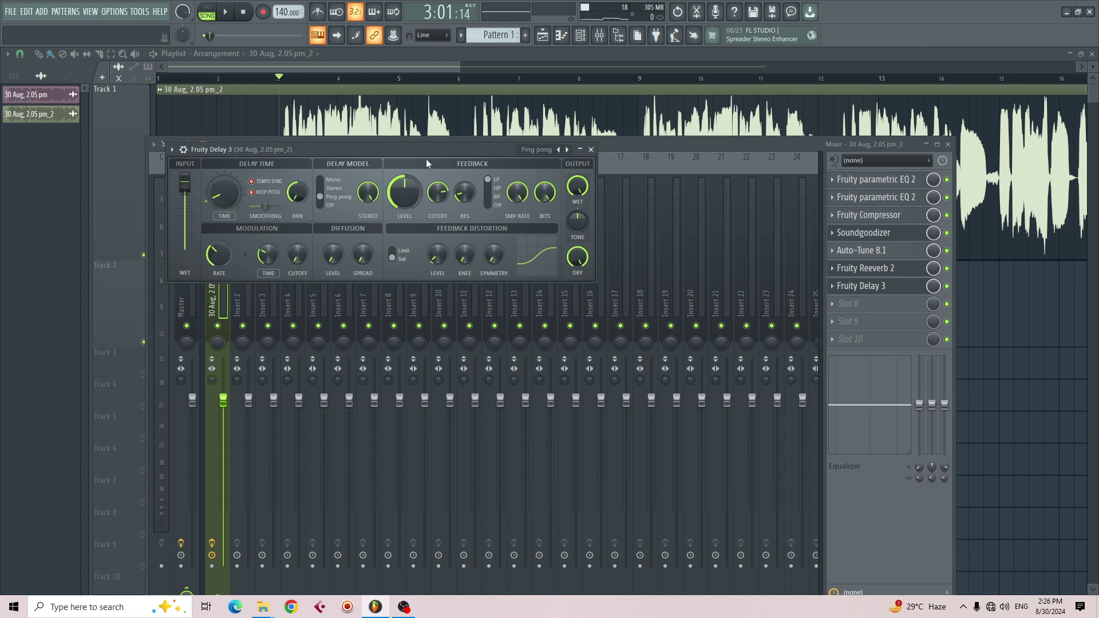
pyautogui.moveTo(415, 152); pyautogui.dragTo(431, 170)
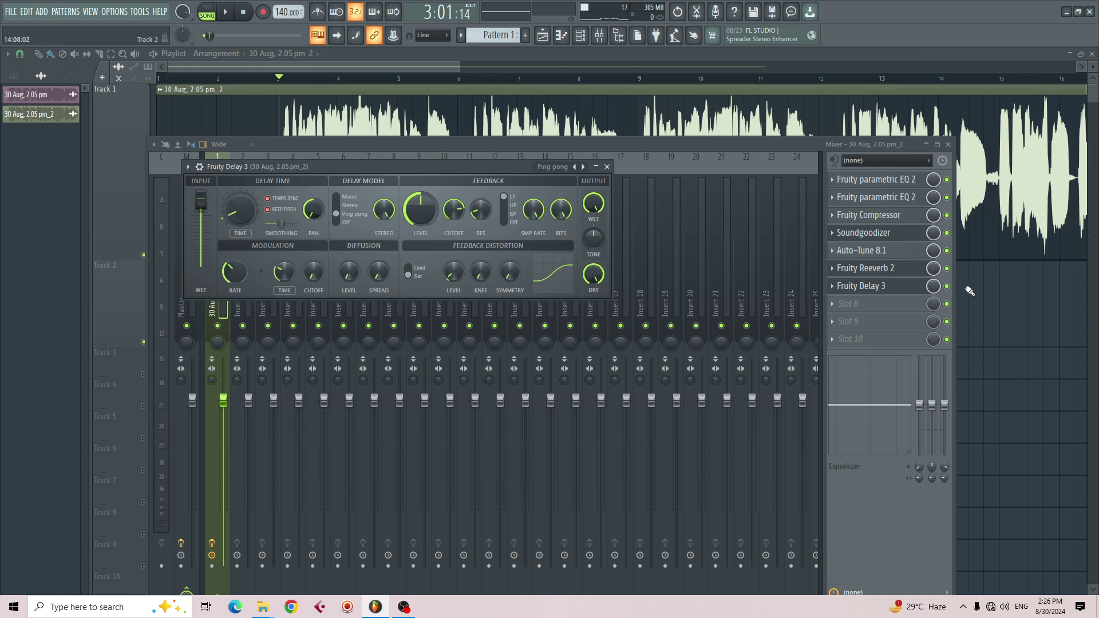
# Bypass Fruity Reeverb 2, reopen Fruity Delay 3, and briefly play the vocal to hear the delay on its own.
pyautogui.click(950, 269)
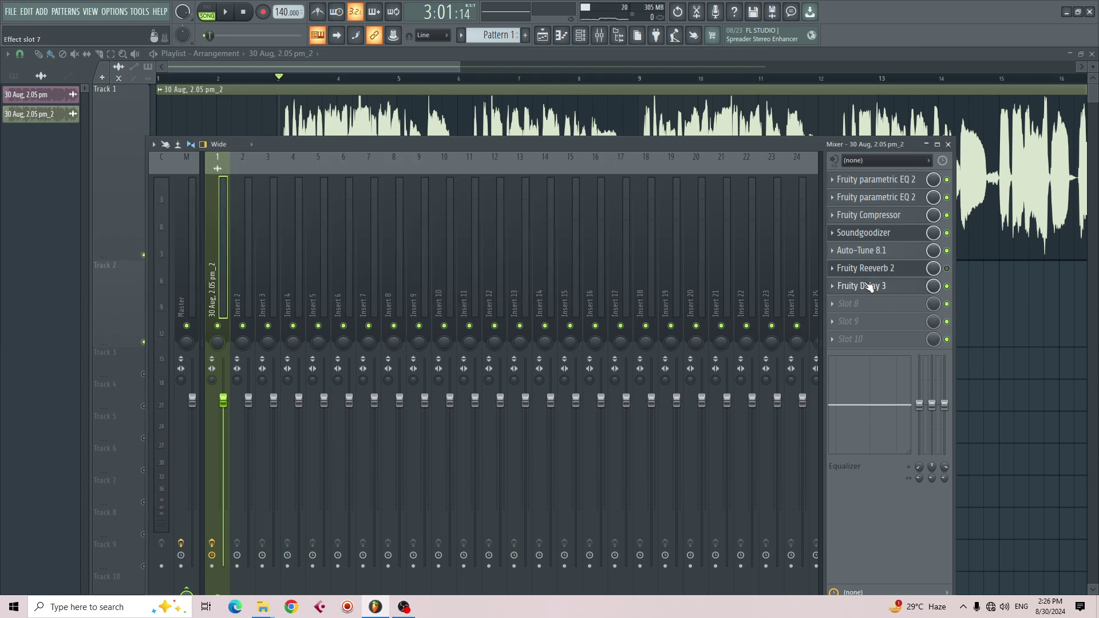
pyautogui.click(889, 285)
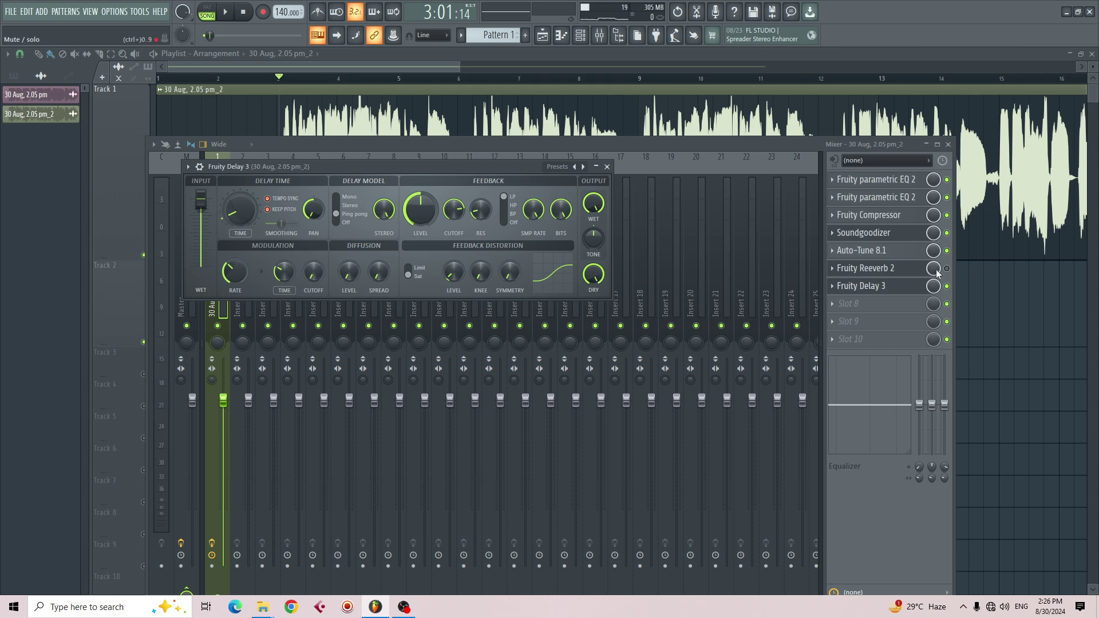
pyautogui.moveTo(452, 167); pyautogui.dragTo(473, 170)
pyautogui.press('space')
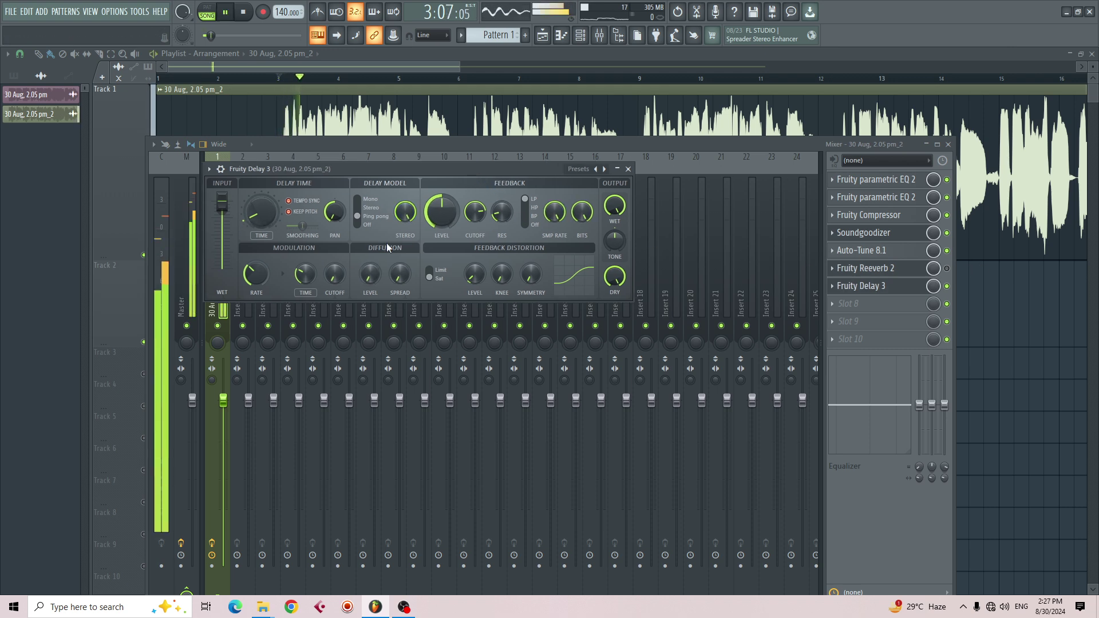
pyautogui.press('space')
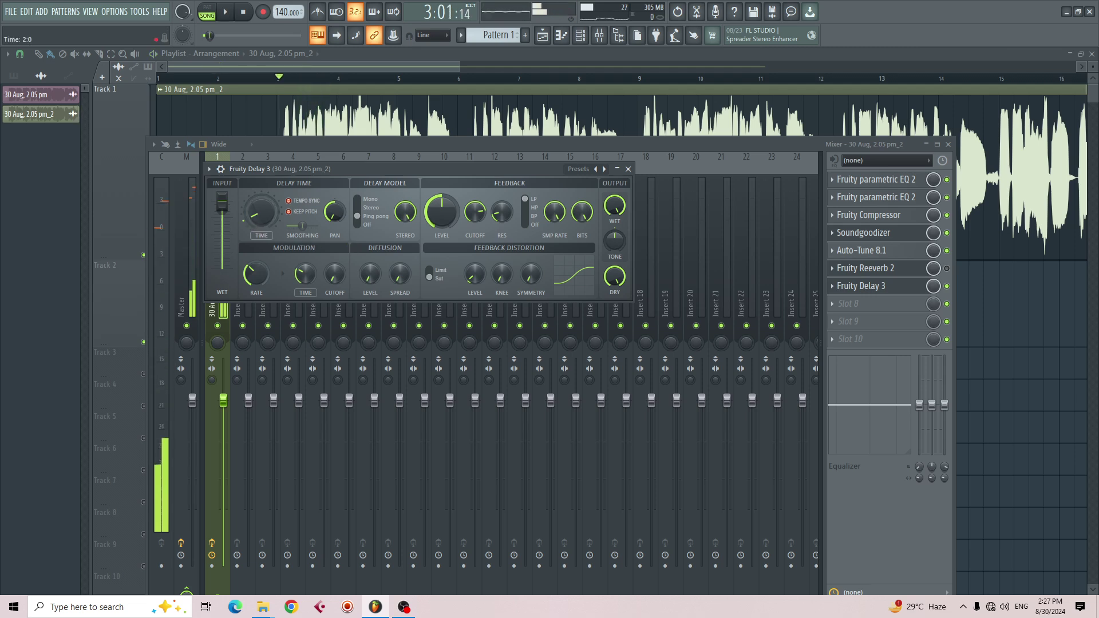
# Play the vocal and briefly bypass Soundgoodizer to compare the sound, returning to the Fruity Delay 3 settings.
pyautogui.press('space')
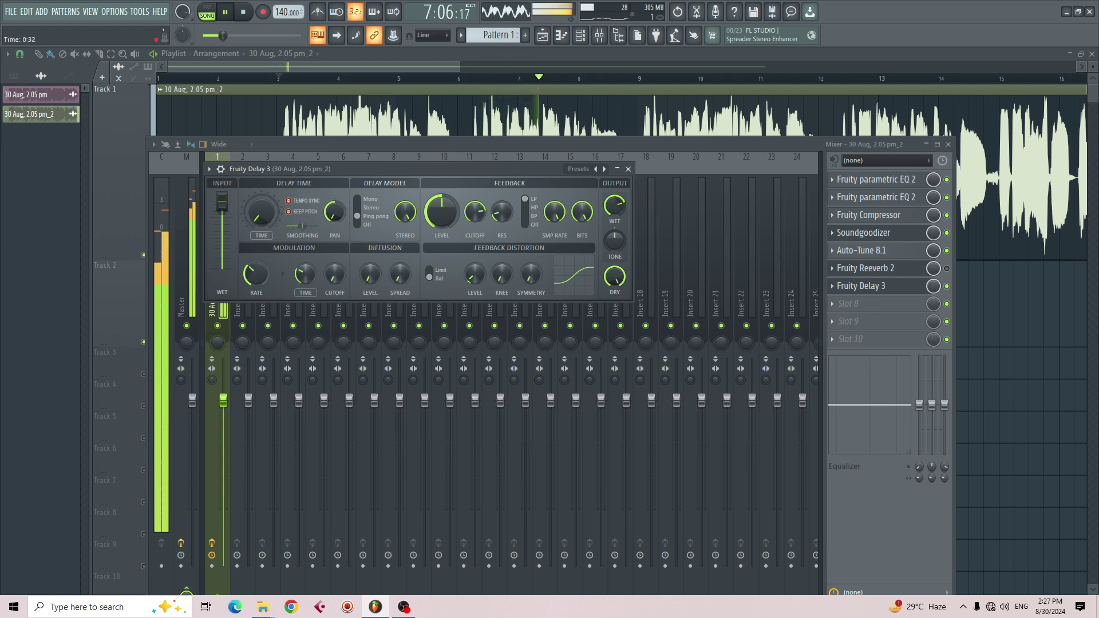
pyautogui.click(946, 235)
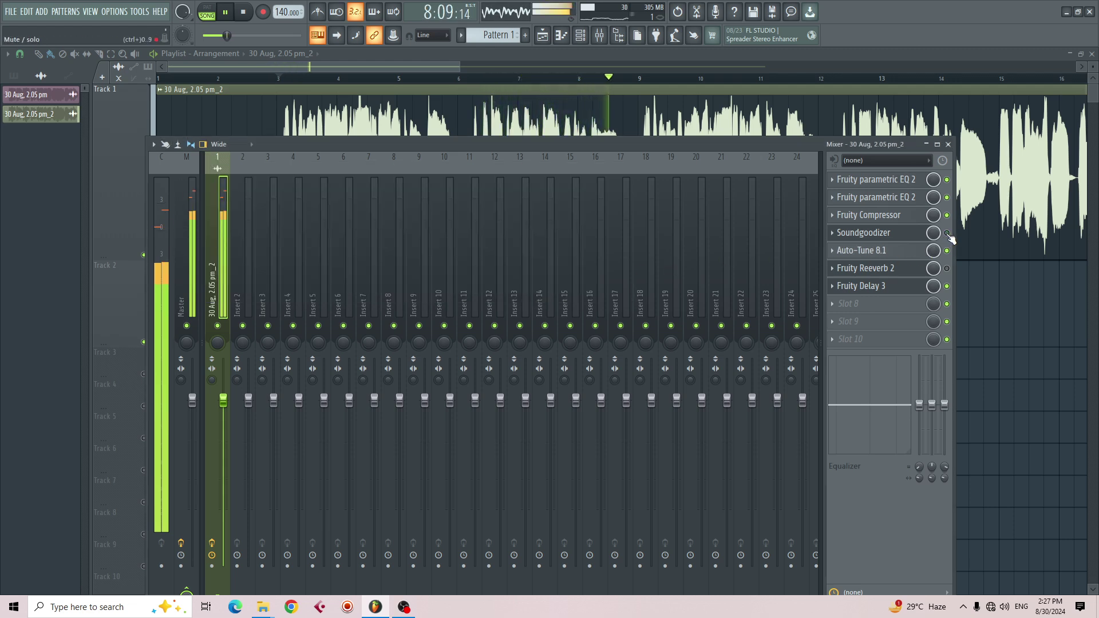
pyautogui.click(892, 288)
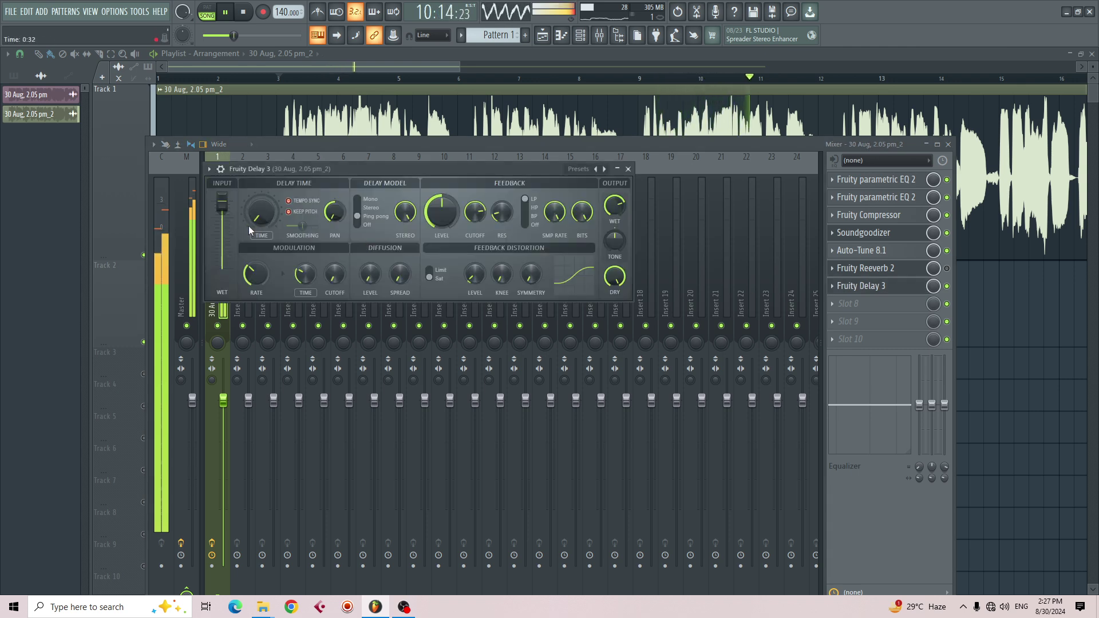
# Adjust Fruity Delay 3's delay time by ear during playback, trying 0:32 and 1:0 and settling at about 1:17.
pyautogui.moveTo(249, 225); pyautogui.dragTo(253, 222)
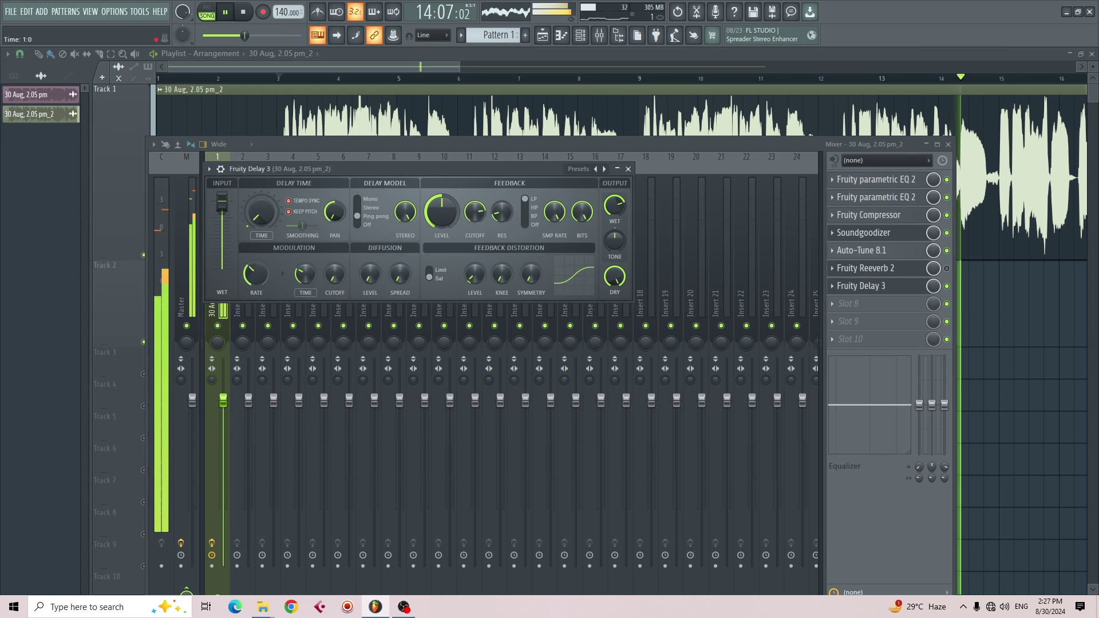
pyautogui.moveTo(255, 222); pyautogui.dragTo(260, 221)
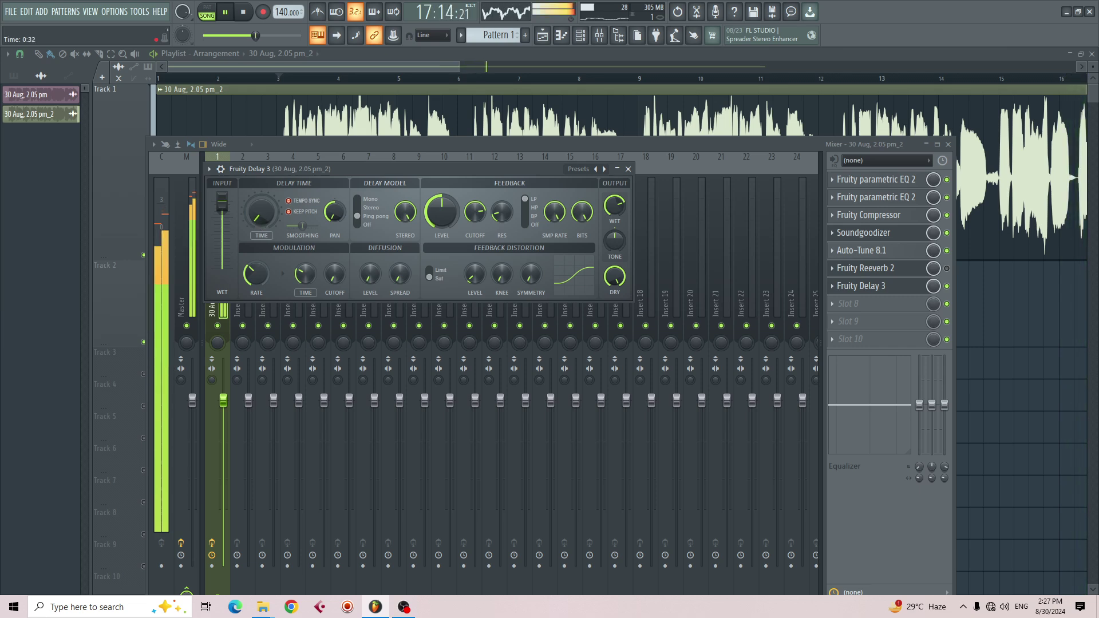
pyautogui.moveTo(259, 221); pyautogui.dragTo(258, 218)
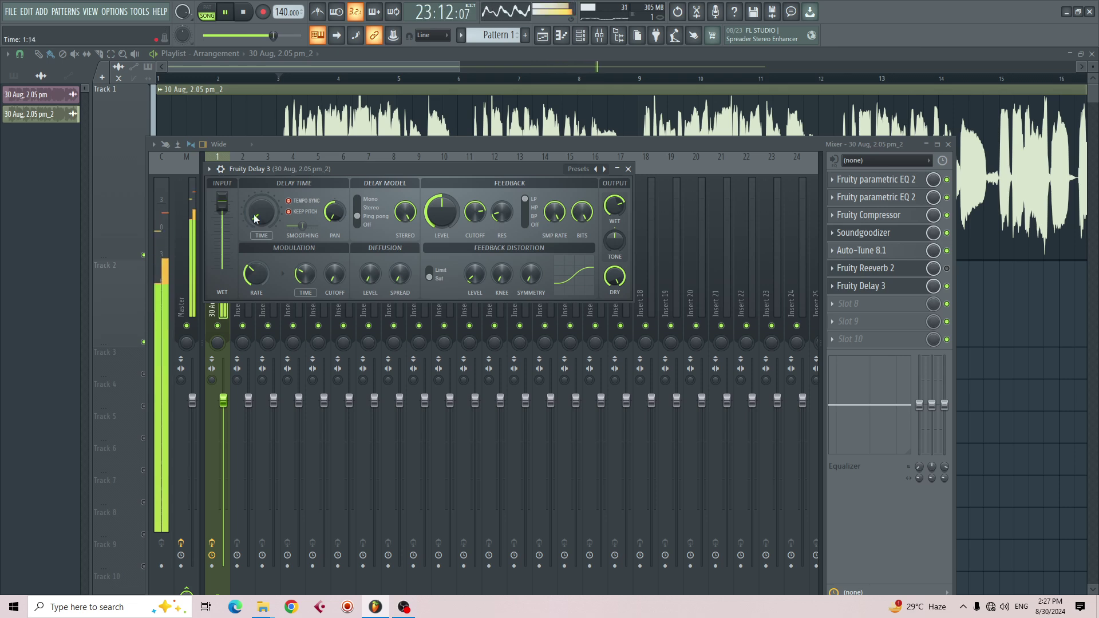
pyautogui.press('space')
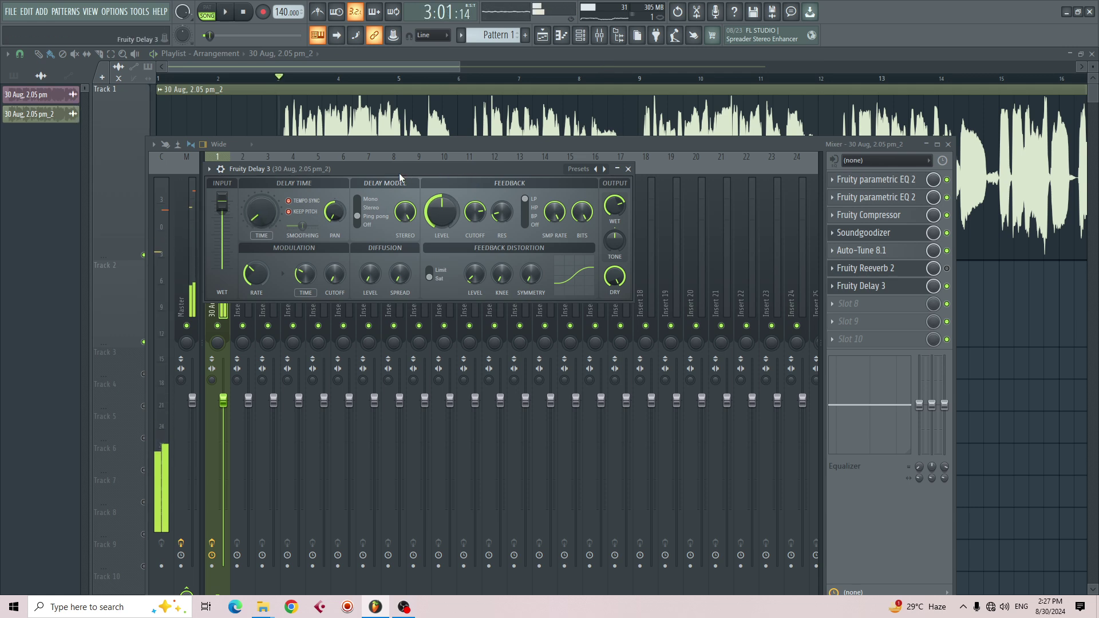
pyautogui.press('space')
pyautogui.press('space')
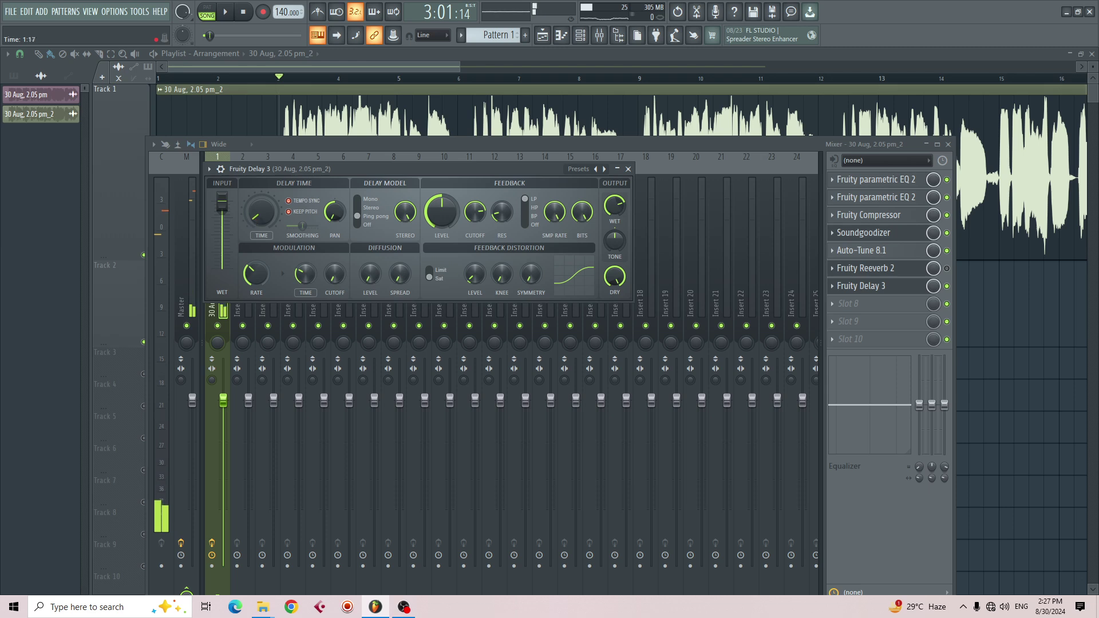
# Adjust the delay's wet output during playback, trying 46.8% and 79.1%, and re-enable Fruity Reeverb 2.
pyautogui.press('space')
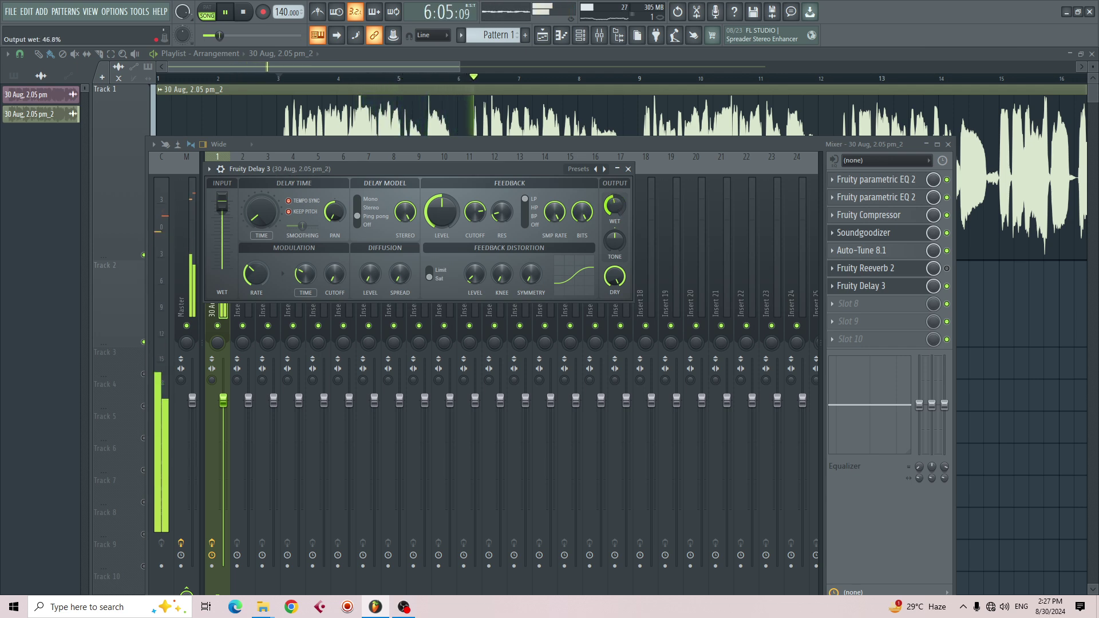
pyautogui.moveTo(616, 213); pyautogui.dragTo(615, 212)
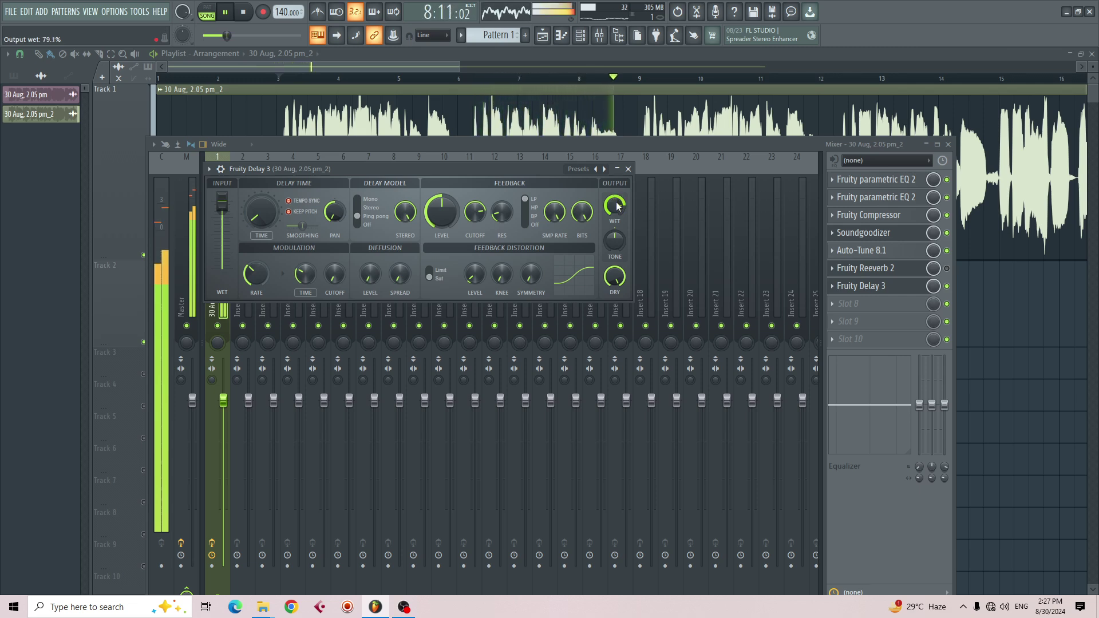
pyautogui.press('space')
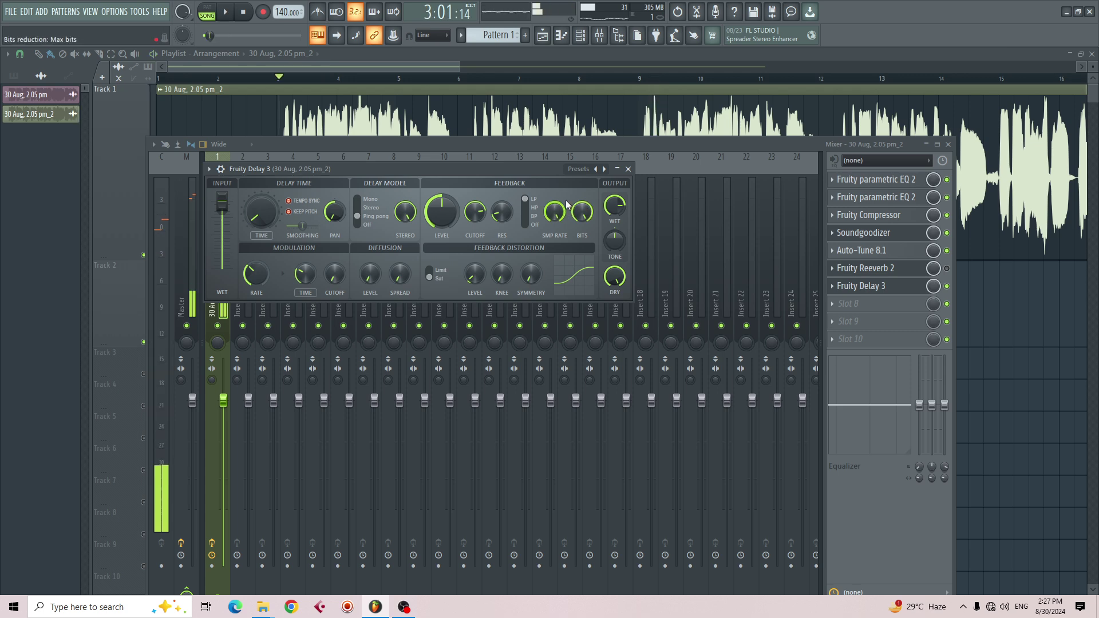
pyautogui.click(950, 268)
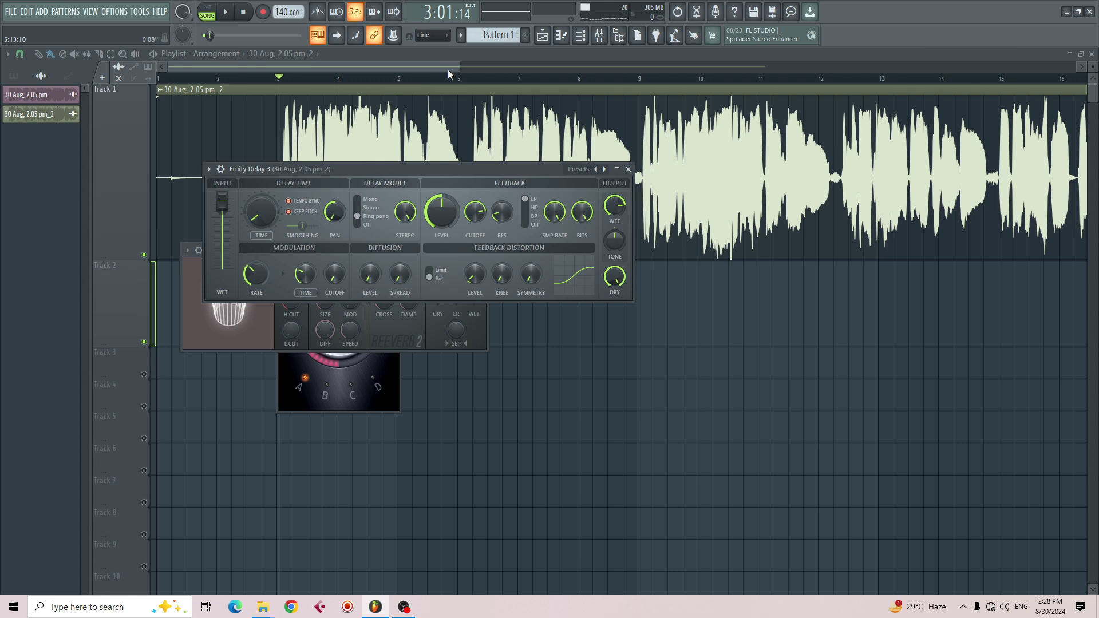
# Play the vocal through the full effect chain and adjust the retune speed in Auto-Tune.
pyautogui.moveTo(447, 70); pyautogui.dragTo(638, 68)
pyautogui.press('space')
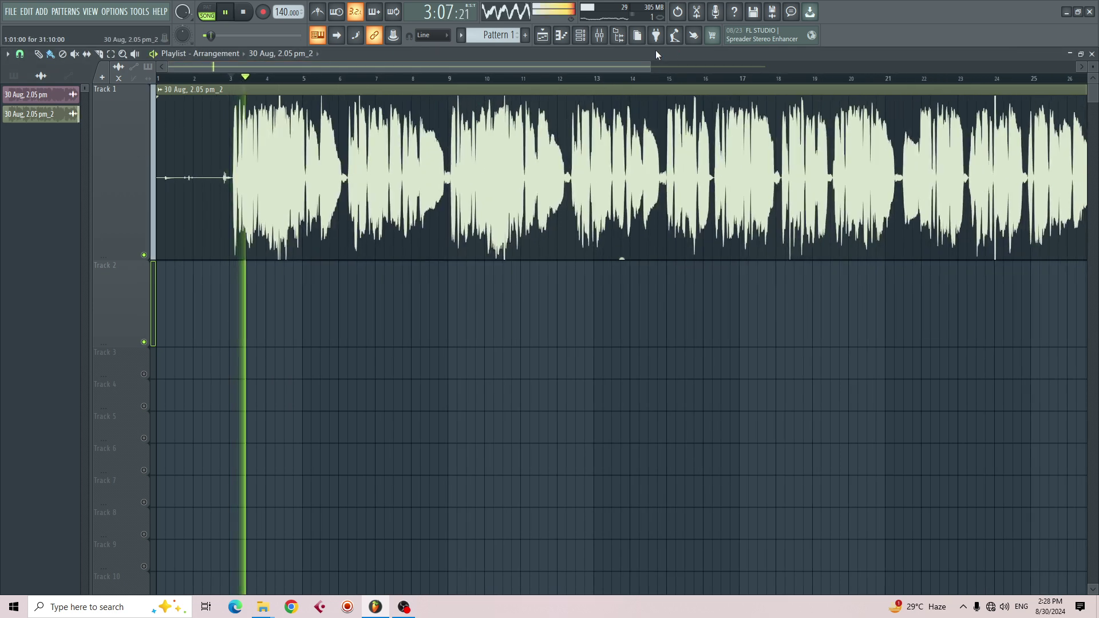
pyautogui.click(599, 35)
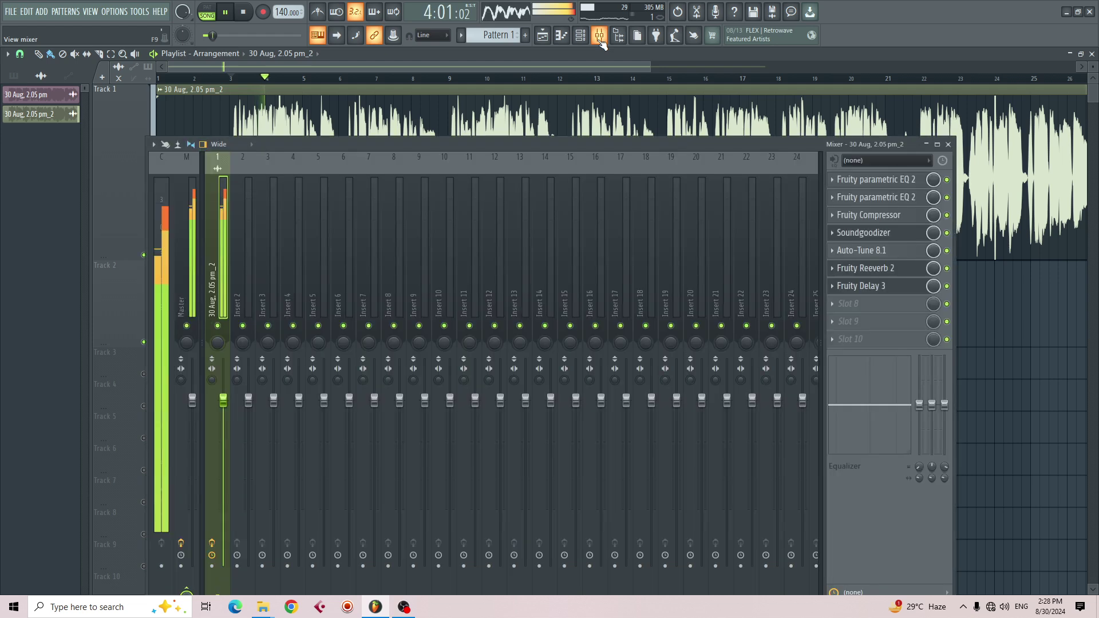
pyautogui.click(212, 544)
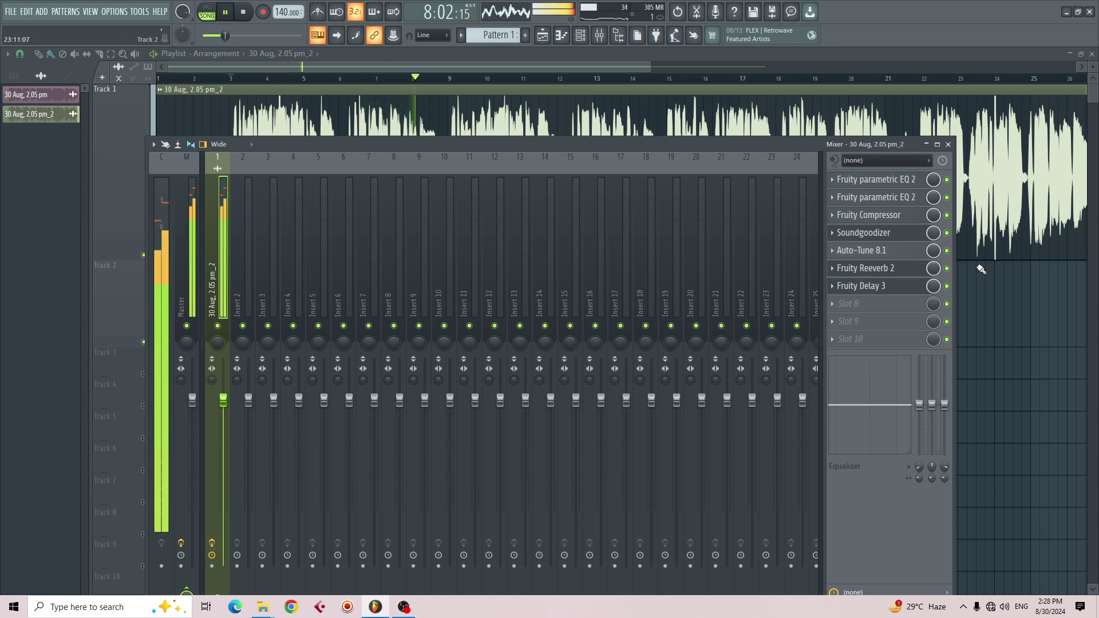
pyautogui.click(907, 254)
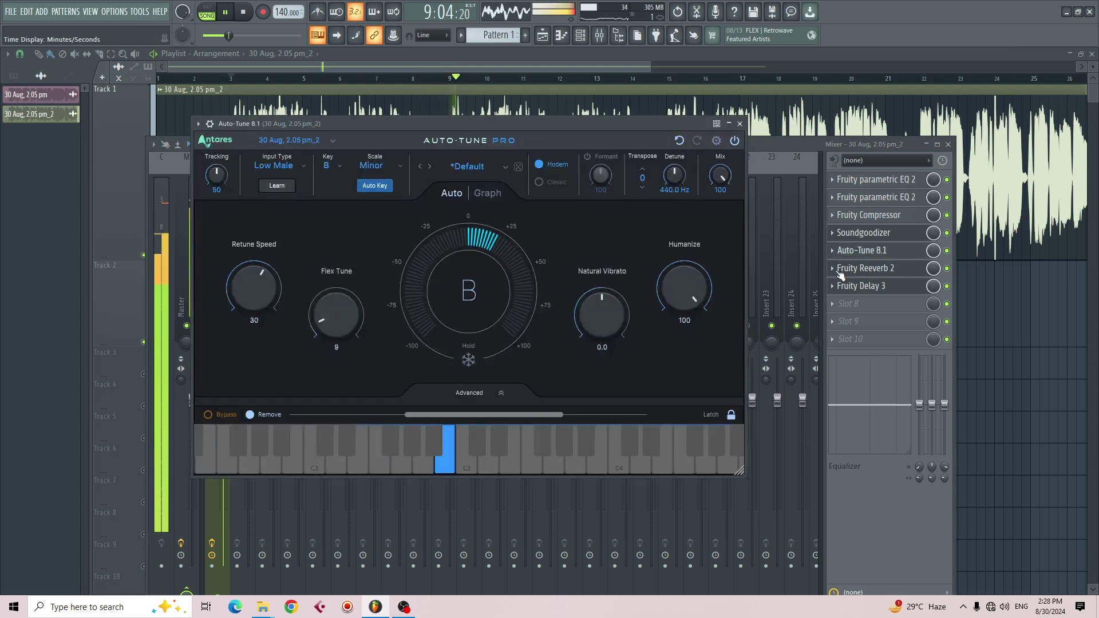
pyautogui.moveTo(246, 293); pyautogui.dragTo(256, 287)
pyautogui.click(739, 124)
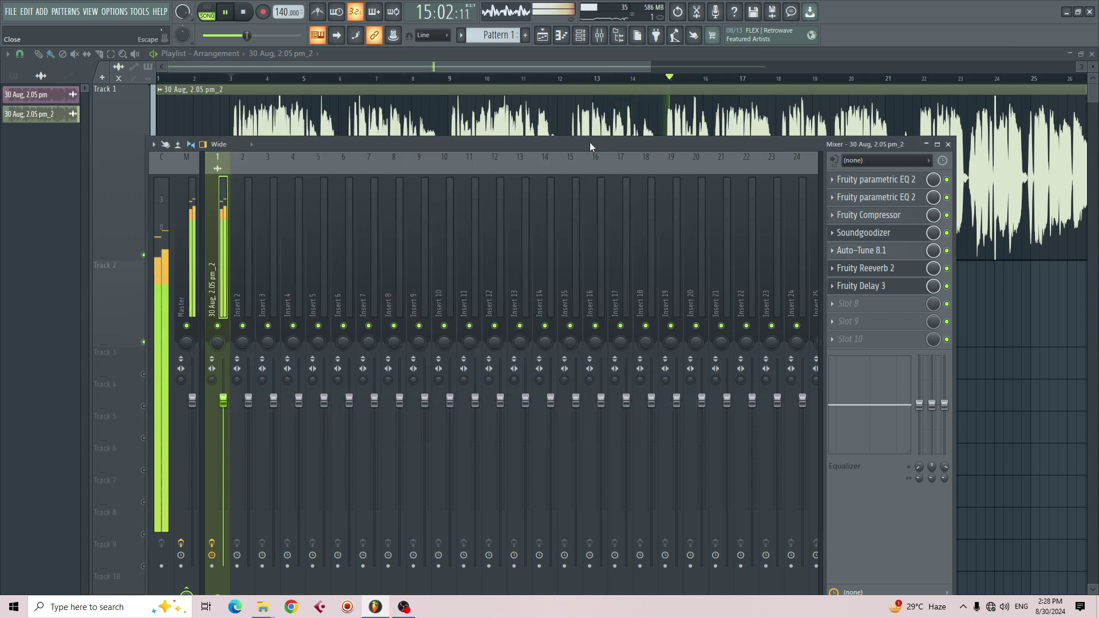
# Bypass and re-enable Fruity Reeverb 2 during playback to compare the vocal with and without reverb.
pyautogui.click(947, 268)
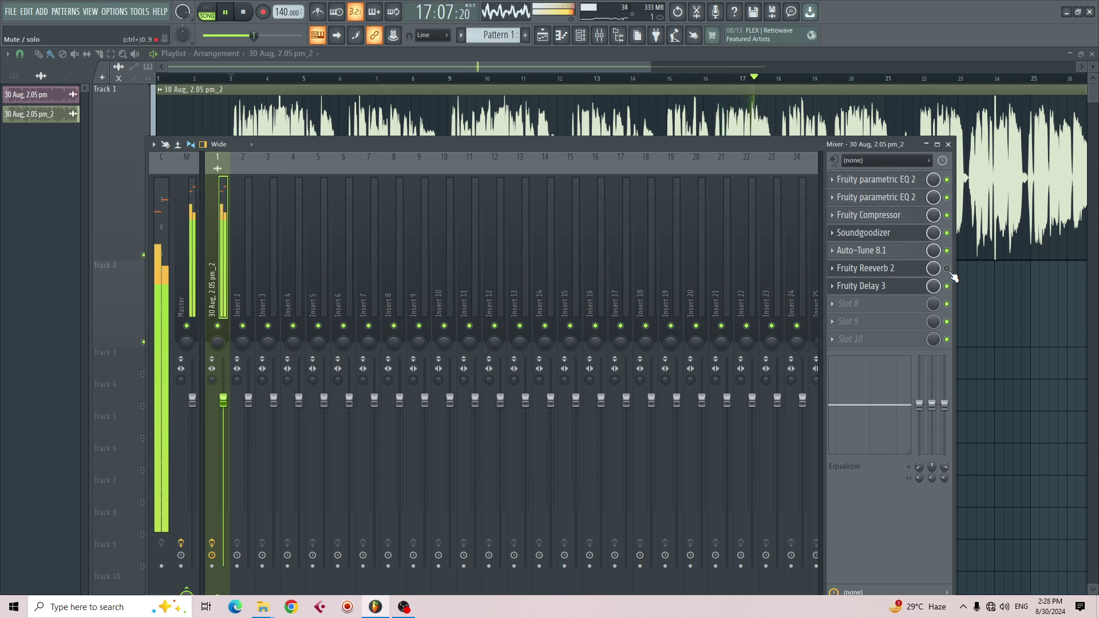
pyautogui.click(947, 216)
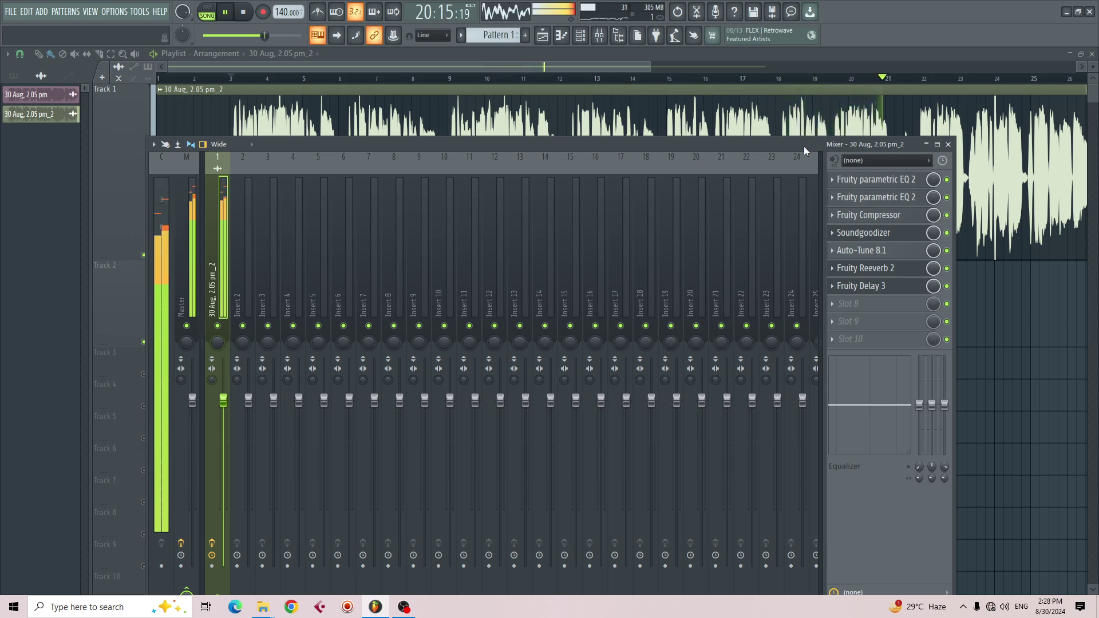
pyautogui.moveTo(784, 142); pyautogui.dragTo(787, 166)
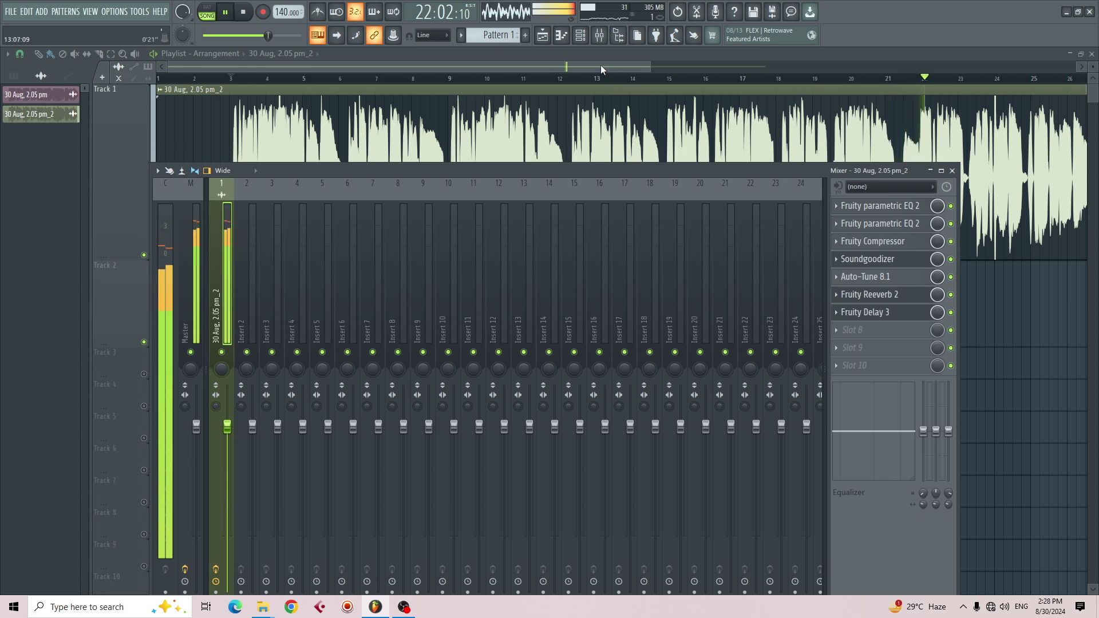
# Lower Fruity Reeverb 2's mix level to about 84% while the vocal plays through to its end, and stop playback.
pyautogui.moveTo(600, 65); pyautogui.dragTo(787, 67)
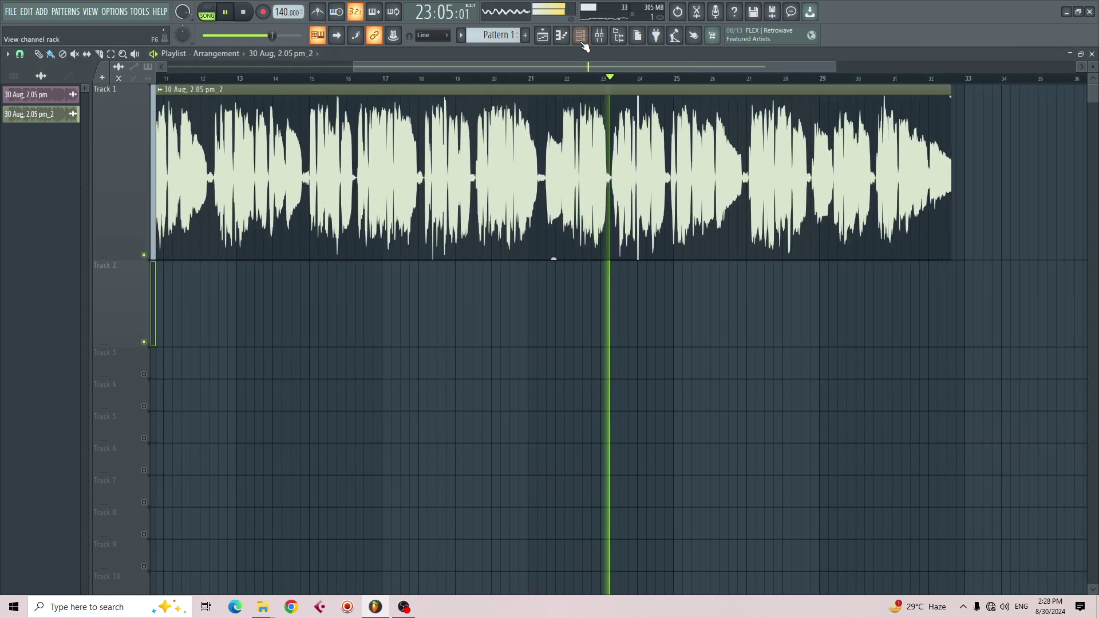
pyautogui.click(601, 36)
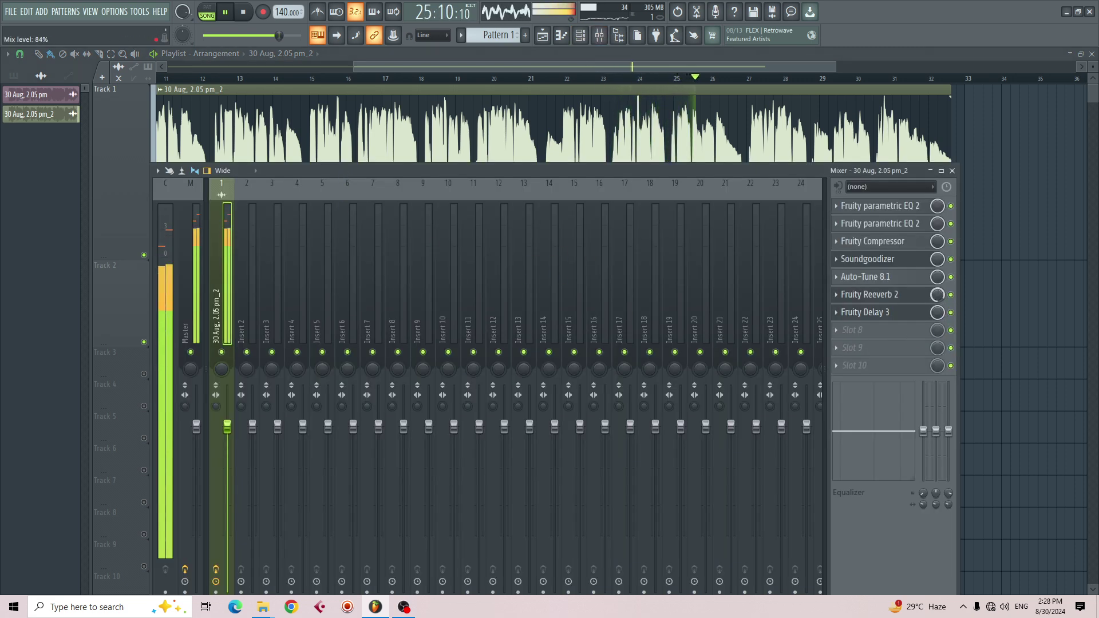
pyautogui.moveTo(938, 295); pyautogui.dragTo(937, 320)
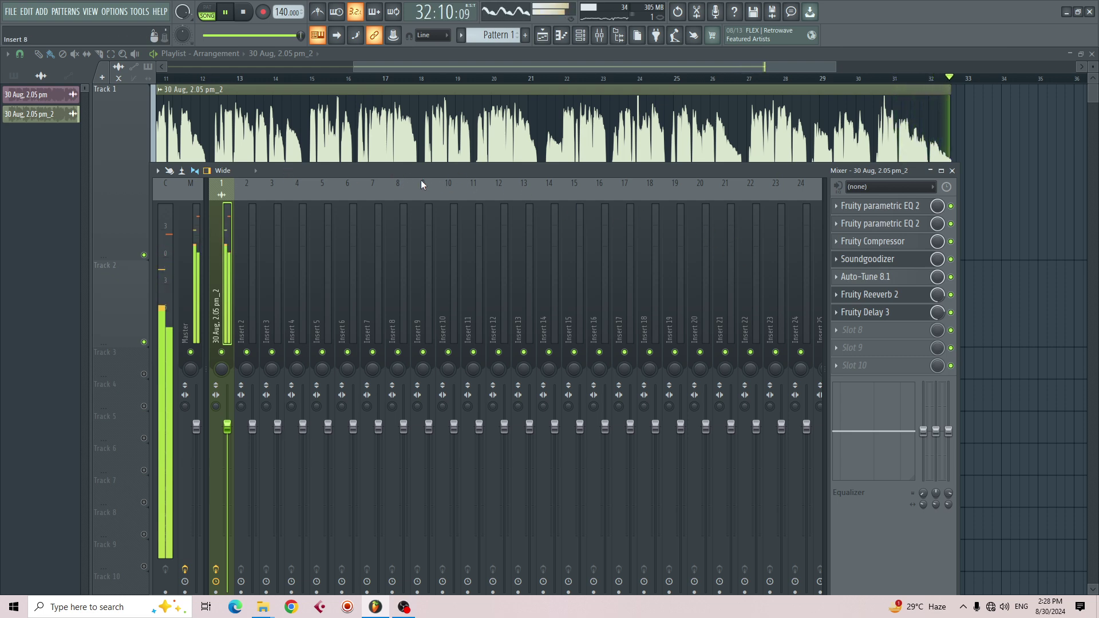
pyautogui.press('space')
# Review the vocal's effect chain in the mixer, and fit the whole vocal clip in the playlist view.
pyautogui.moveTo(404, 68); pyautogui.dragTo(197, 75)
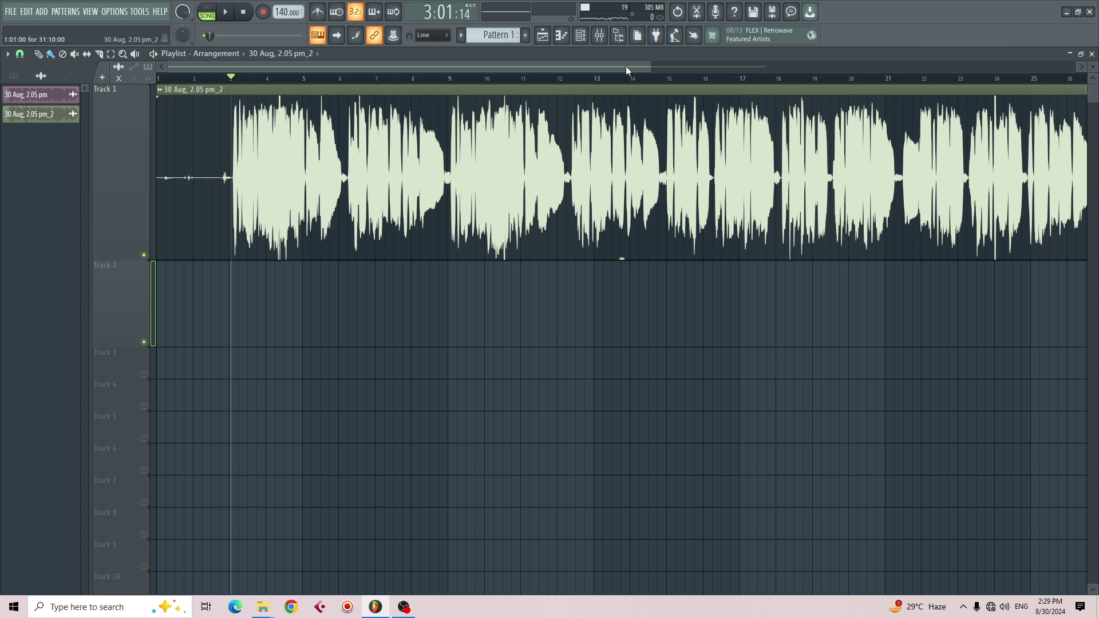
pyautogui.click(599, 36)
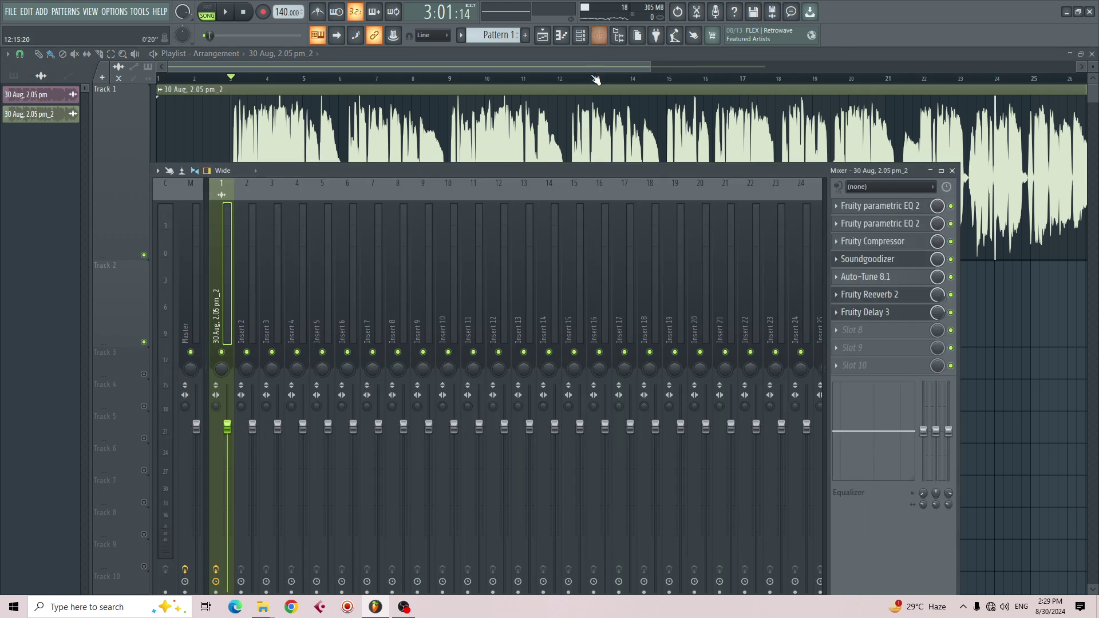
pyautogui.moveTo(549, 176); pyautogui.dragTo(554, 93)
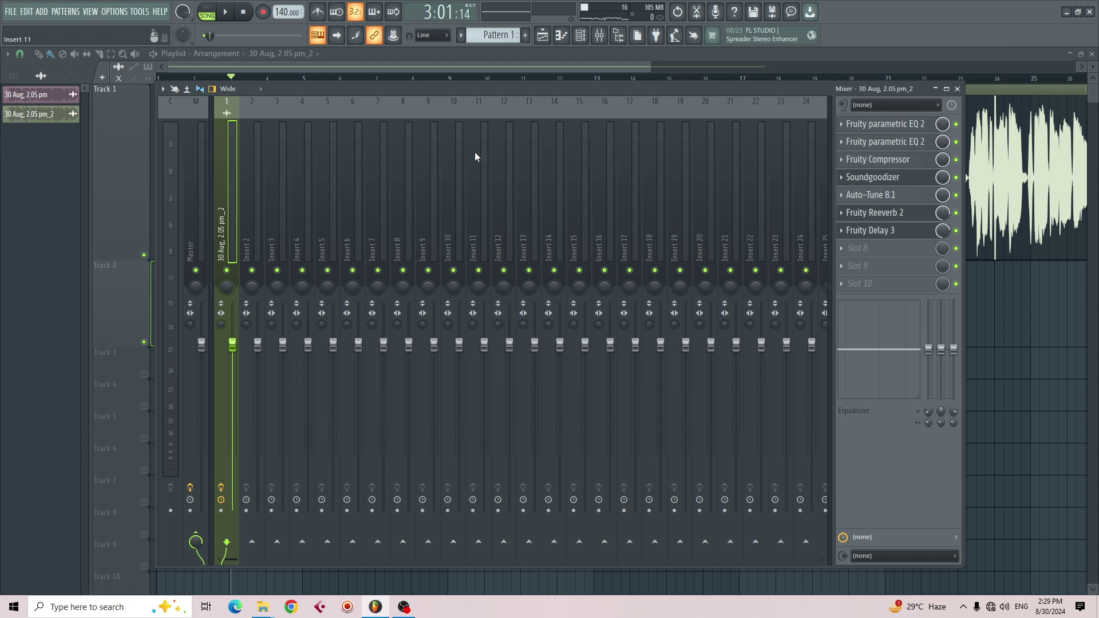
pyautogui.press('F9')
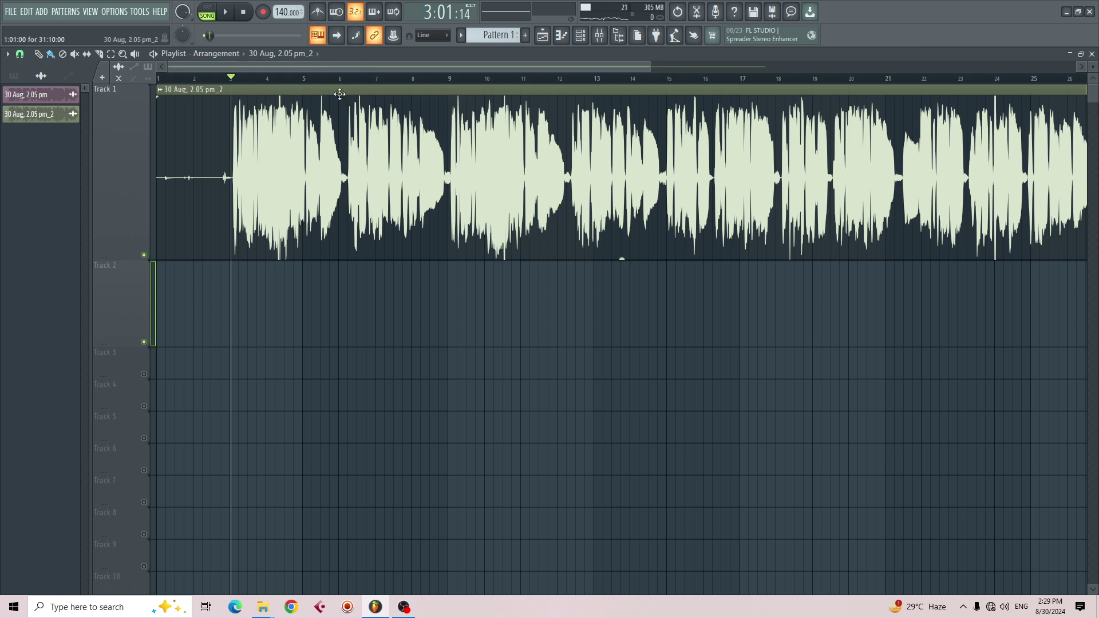
pyautogui.moveTo(651, 65); pyautogui.dragTo(784, 68)
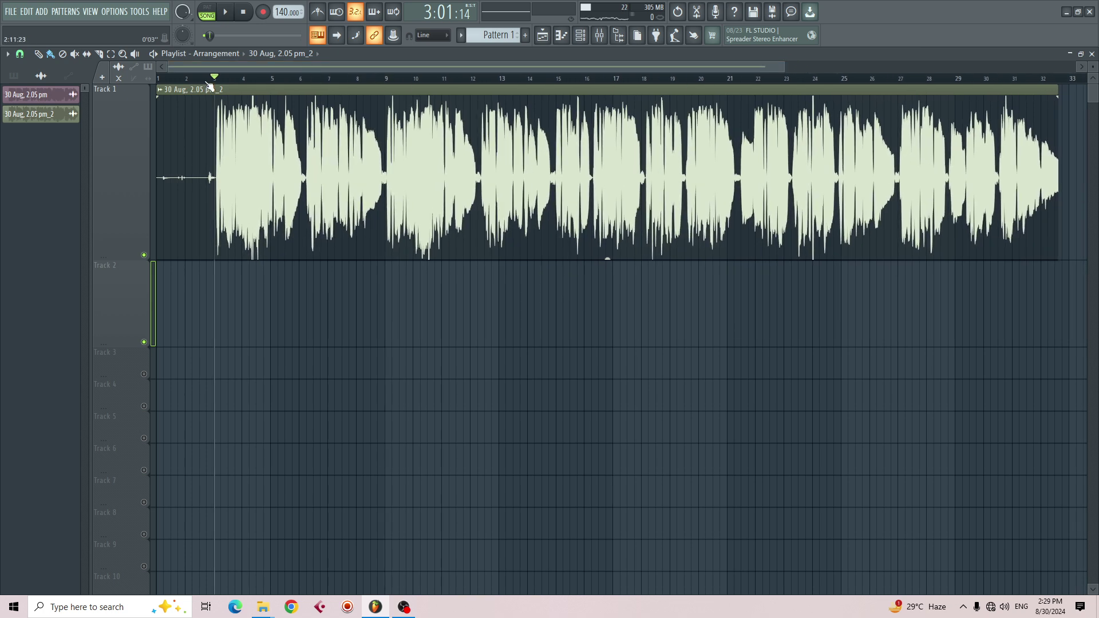